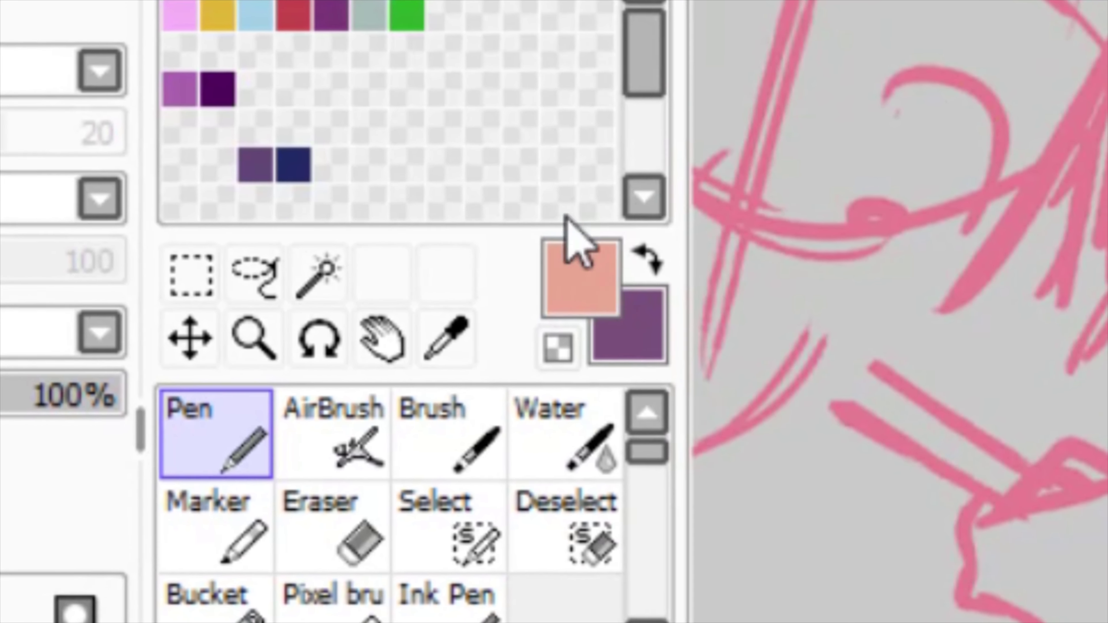
Dab a test spot and sample the hair and skin colors from the reference portrait
drag(909, 165, 948, 143)
alt+click(965, 285)
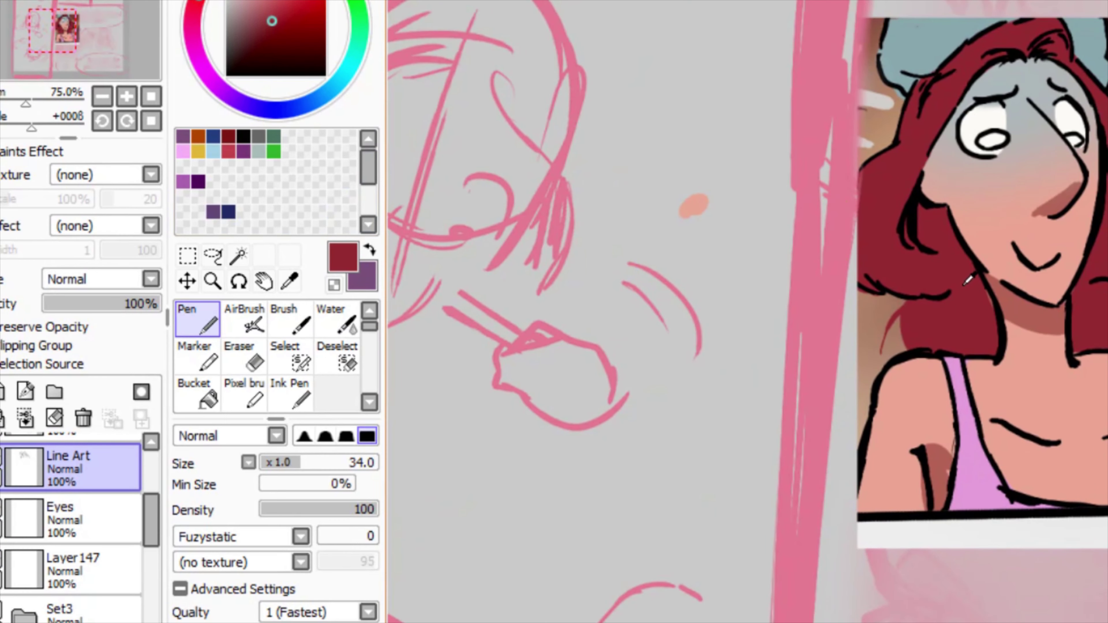
key(x)
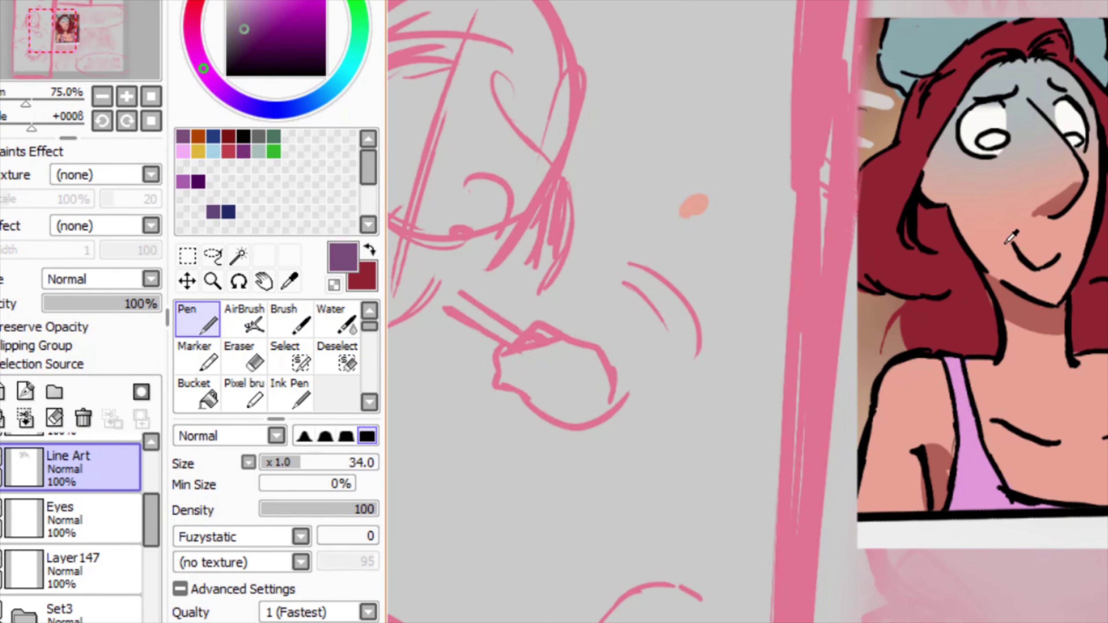
alt+click(1048, 388)
key(x)
Try a few color test strokes on the empty canvas beside the character, and undo them
mouse_move(673, 153)
mouse_down()
mouse_move(724, 292)
mouse_move(710, 435)
mouse_up()
key(x)
key(x)
mouse_move(709, 472)
mouse_down()
mouse_move(603, 568)
mouse_move(641, 433)
mouse_up()
key(x)
key(ctrl+z)
key(ctrl+z)
key(ctrl+z)
key(ctrl+z)
key(ctrl+z)
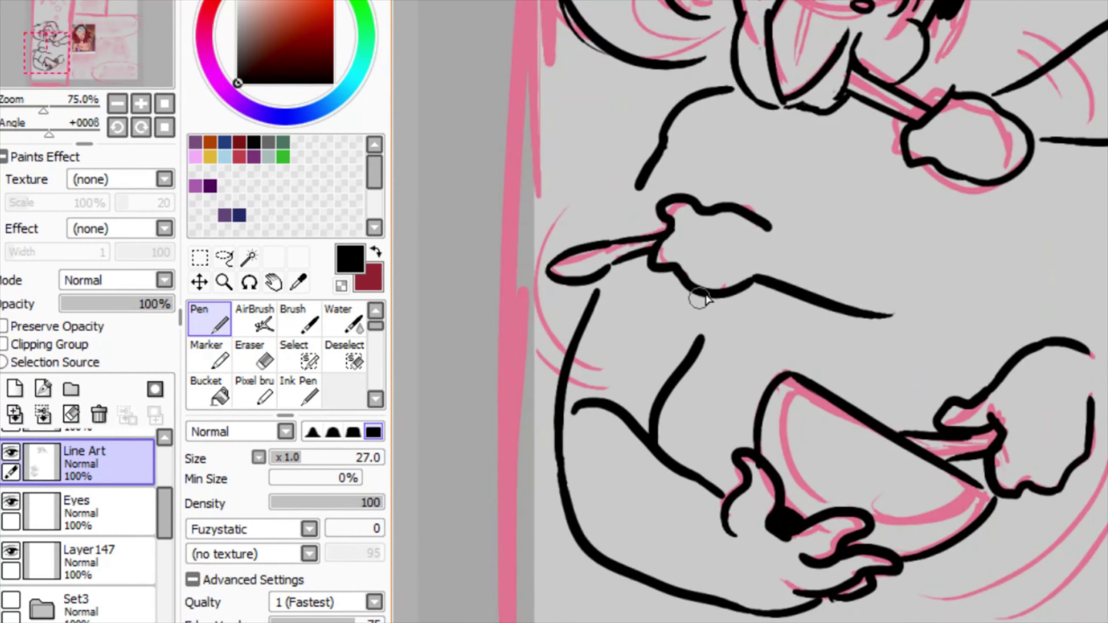
Ink the torso and the motion lines around the hands in black on the Line Art layer
drag(700, 292, 602, 299)
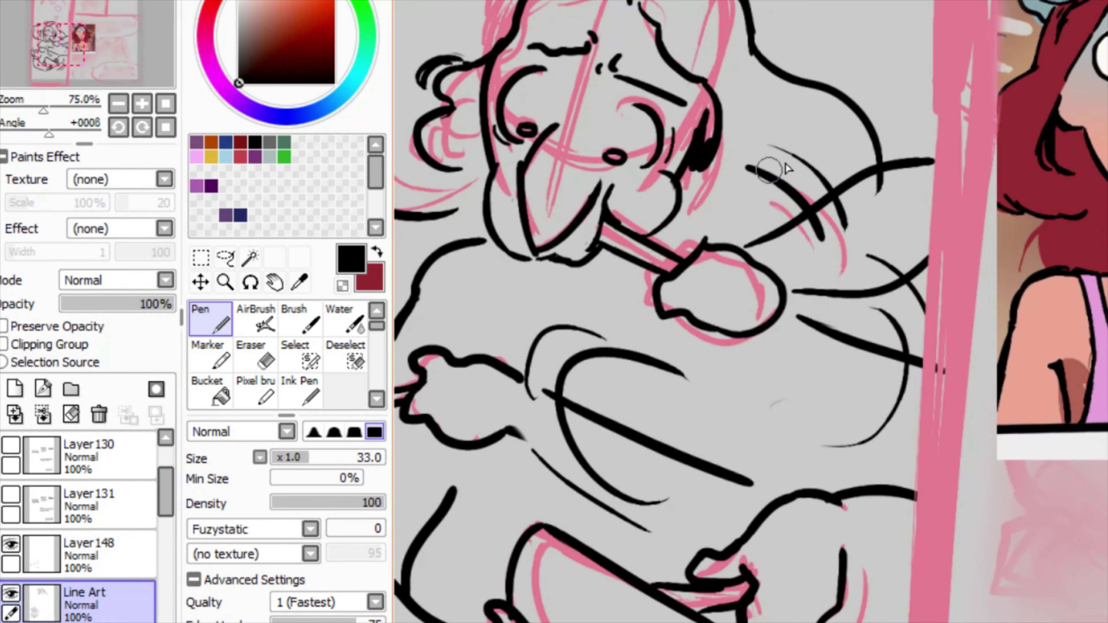
scroll(770, 171, up, 1)
drag(826, 234, 886, 284)
Refine the chin and mouth lines with a size 20 black pen and ink the remaining arm and motion lines
scroll(767, 304, up, 2)
scroll(730, 292, down, 3)
scroll(730, 292, up, 3)
drag(477, 239, 606, 233)
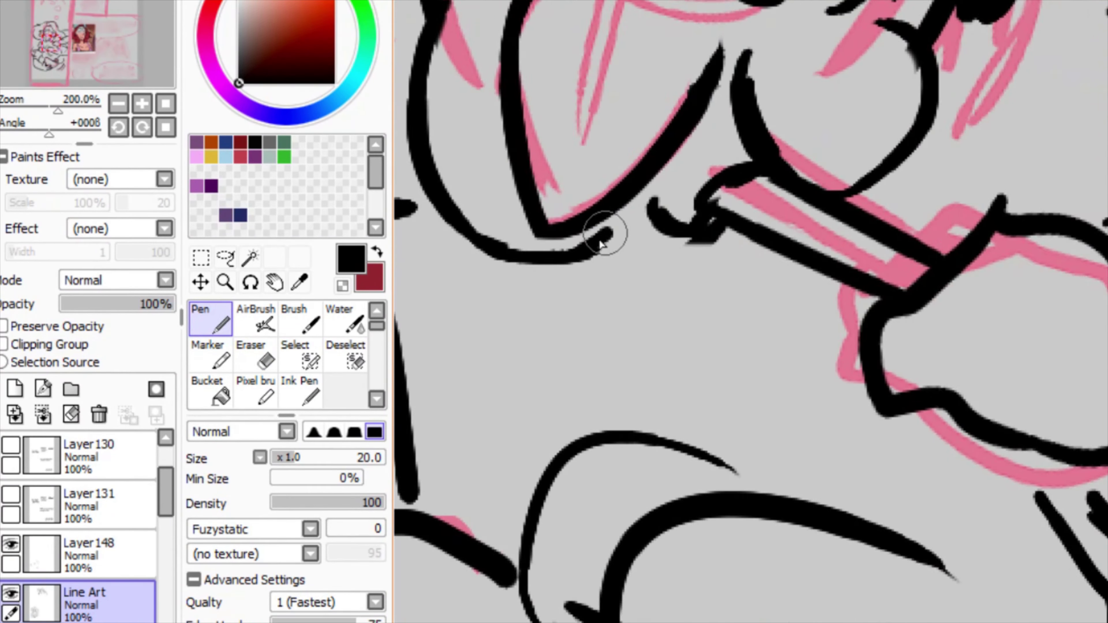
scroll(601, 244, down, 6)
scroll(744, 187, up, 1)
drag(500, 323, 473, 398)
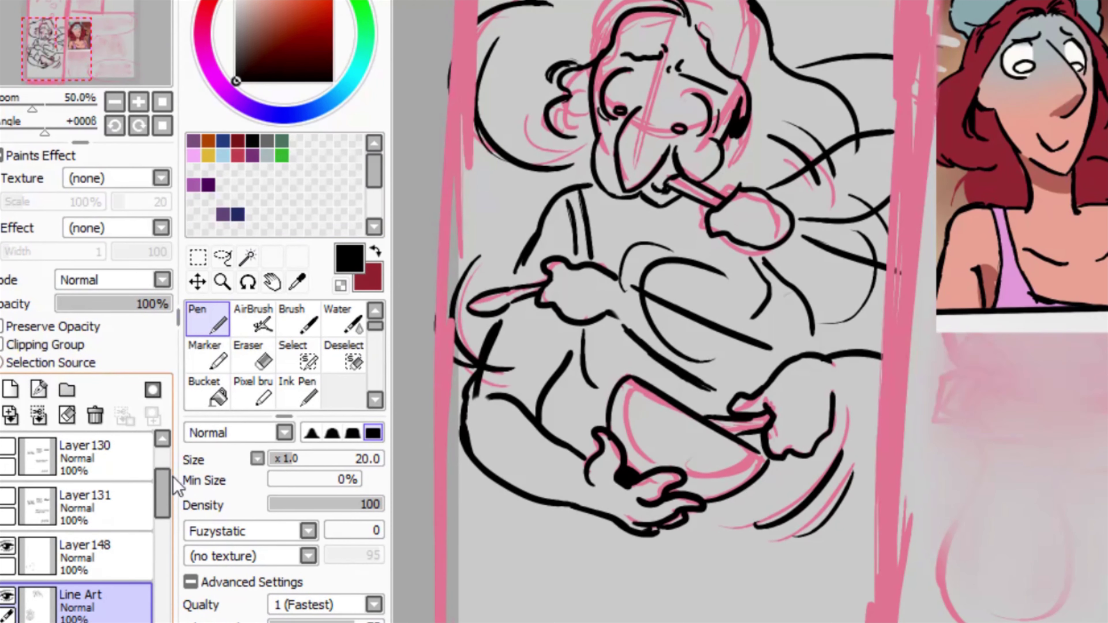
Select Layer147, sample the skin shadow color from the reference portrait, and start blocking in the face with it
drag(166, 495, 166, 532)
click(124, 539)
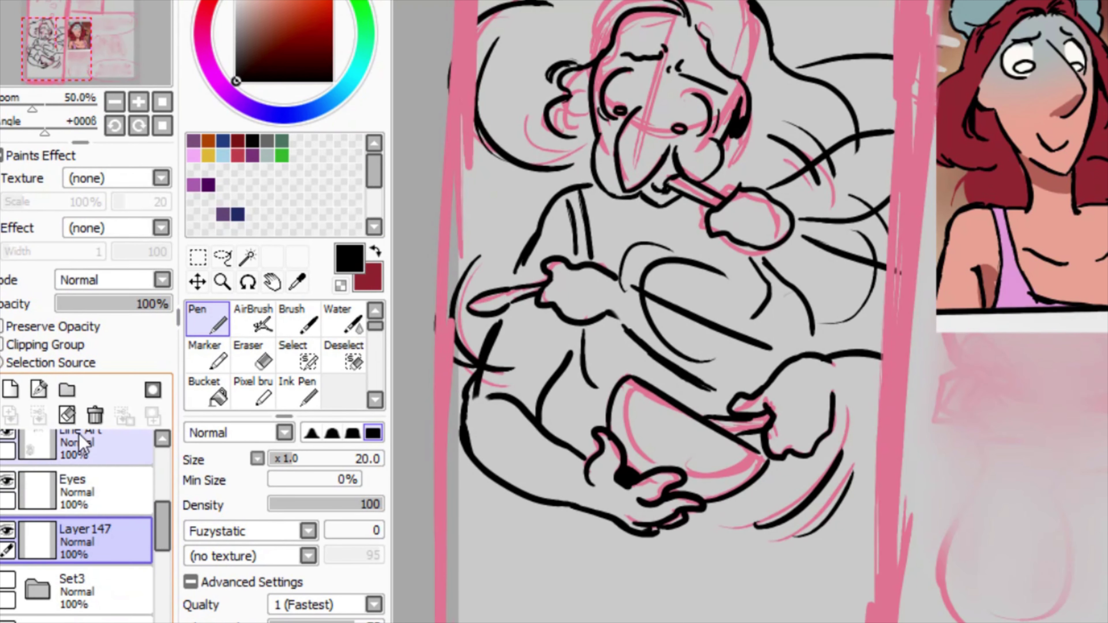
scroll(671, 240, up, 1)
key(x)
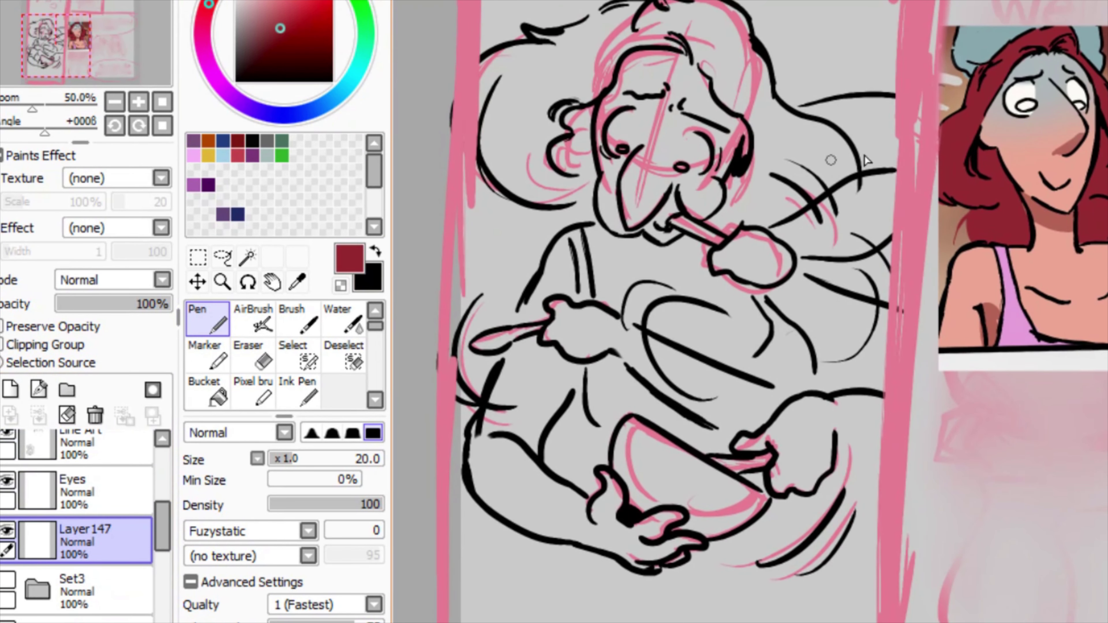
alt+click(1070, 291)
drag(744, 159, 803, 160)
mouse_move(690, 181)
mouse_down()
mouse_move(683, 136)
mouse_move(704, 153)
mouse_move(712, 145)
mouse_move(725, 179)
mouse_move(741, 148)
mouse_move(744, 200)
mouse_up()
Paint the face, raised hand and arm on Layer147 with the light skin color sampled from the reference portrait
key(x)
alt+click(1004, 330)
scroll(741, 148, up, 1)
drag(614, 150, 593, 149)
mouse_move(548, 128)
mouse_down()
mouse_move(622, 145)
mouse_move(727, 260)
mouse_up()
mouse_move(619, 129)
mouse_down()
mouse_move(578, 124)
mouse_move(694, 182)
mouse_up()
scroll(693, 178, down, 1)
key(x)
mouse_move(719, 216)
mouse_down()
mouse_move(654, 133)
mouse_move(646, 165)
mouse_move(700, 191)
mouse_move(666, 284)
mouse_up()
mouse_move(755, 308)
mouse_down()
mouse_move(864, 286)
mouse_move(899, 245)
mouse_up()
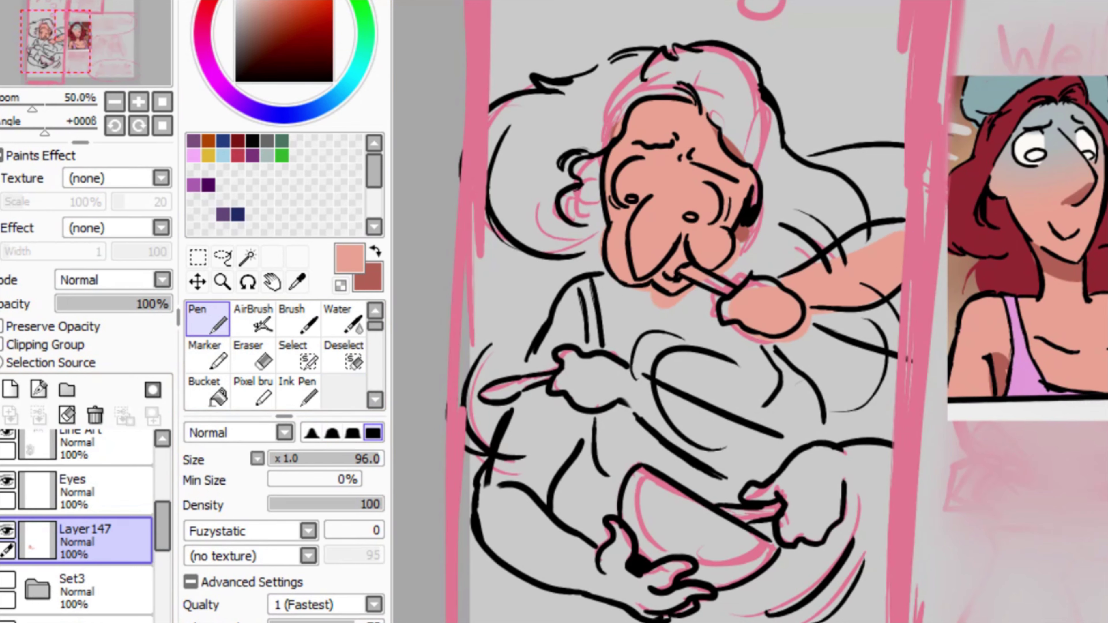
Add a new layer below Layer147 and paint the hair on it with the dark red sampled from the reference portrait
click(9, 389)
drag(105, 556, 105, 593)
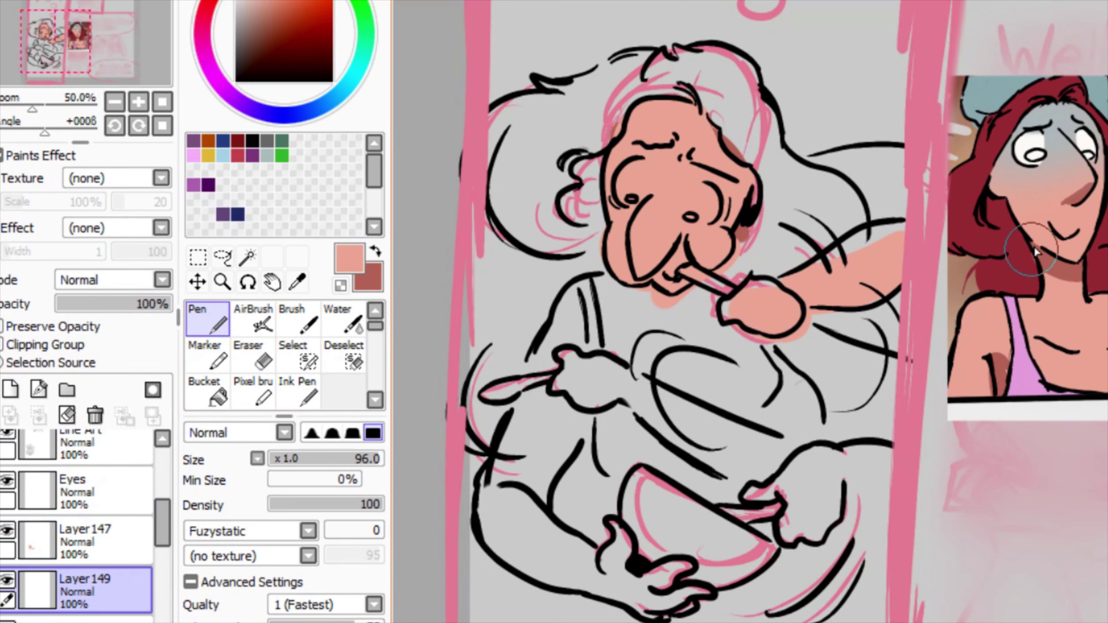
alt+click(1030, 276)
mouse_move(700, 131)
mouse_down()
mouse_move(706, 97)
mouse_move(745, 129)
mouse_move(751, 200)
mouse_up()
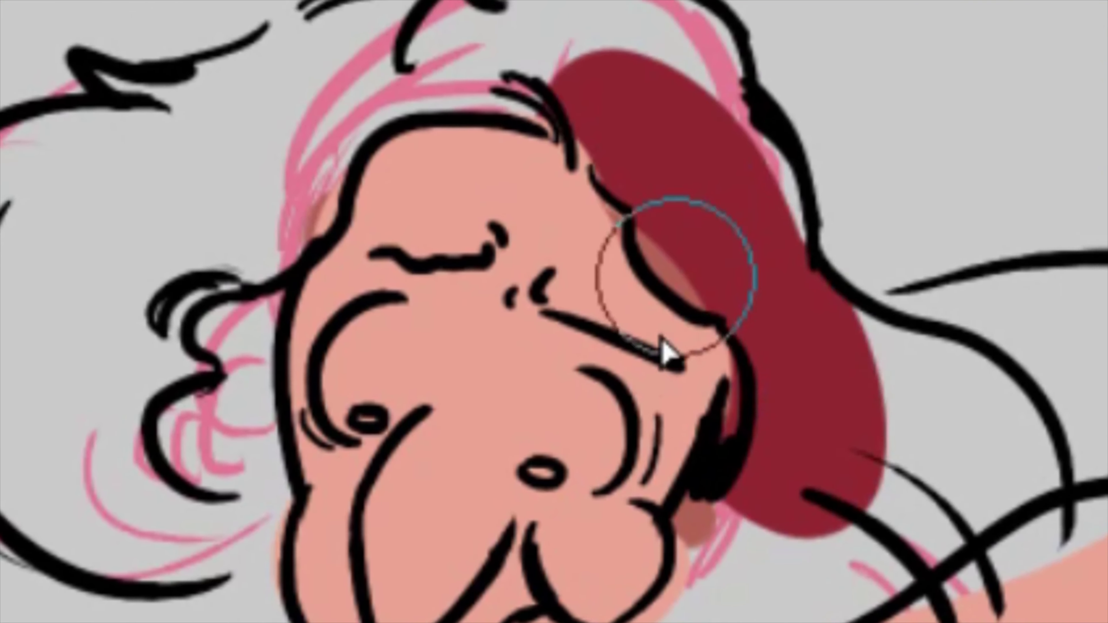
mouse_move(706, 441)
mouse_down()
mouse_move(945, 417)
mouse_move(755, 313)
mouse_move(541, 258)
mouse_move(418, 175)
mouse_move(390, 195)
mouse_move(381, 121)
mouse_up()
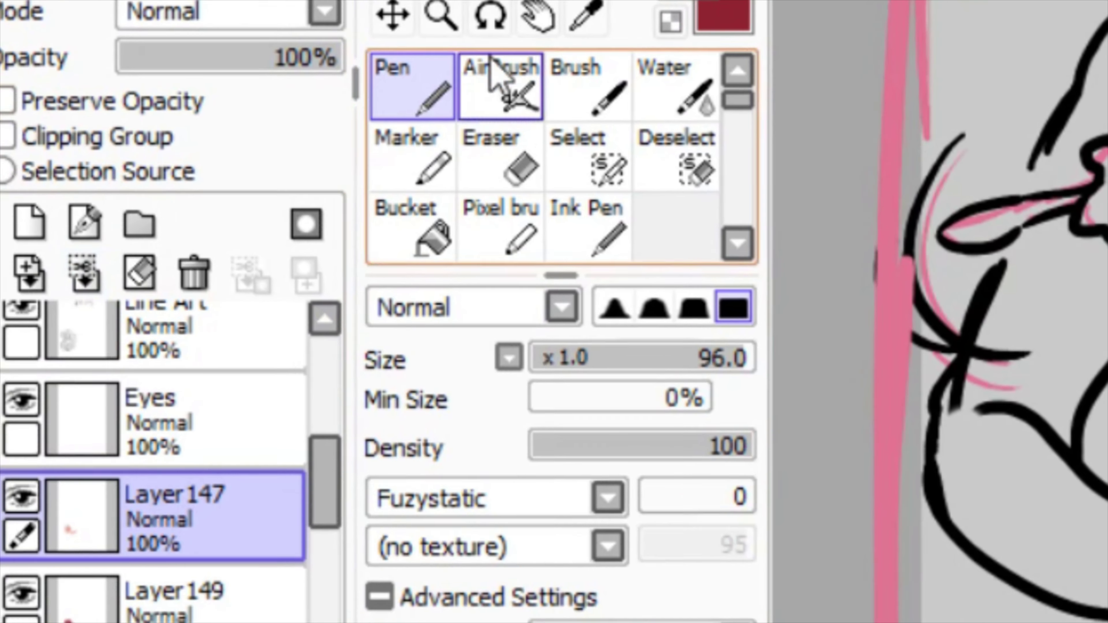
Pick dark purple from the swatches and extend the darker skin shadow across the forehead on Layer147 with a size 67 pen
key(bracketleft)
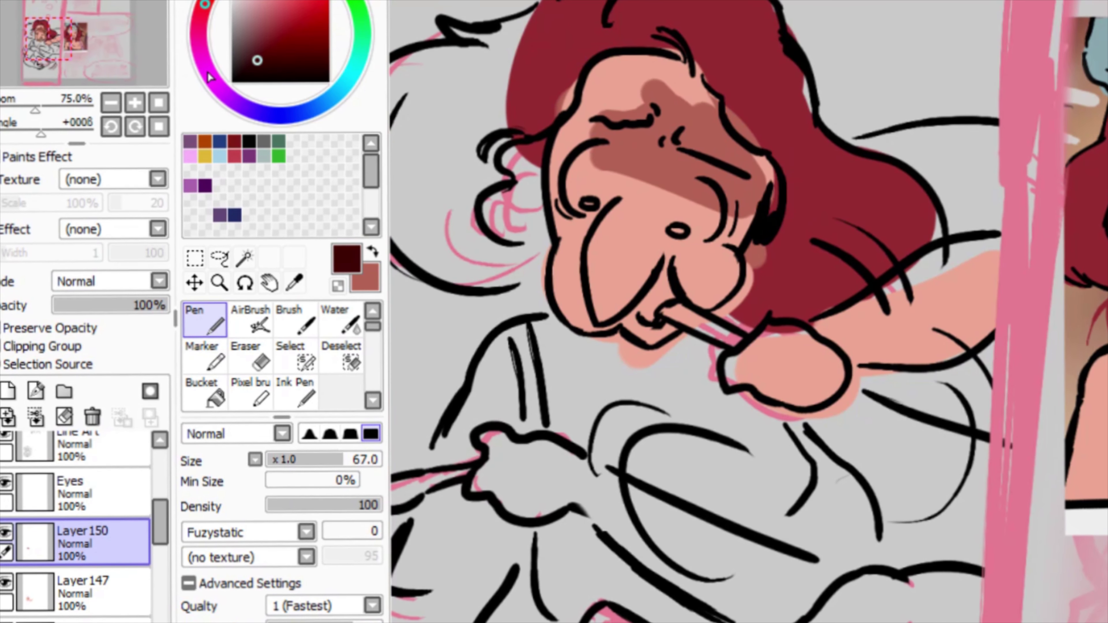
click(204, 187)
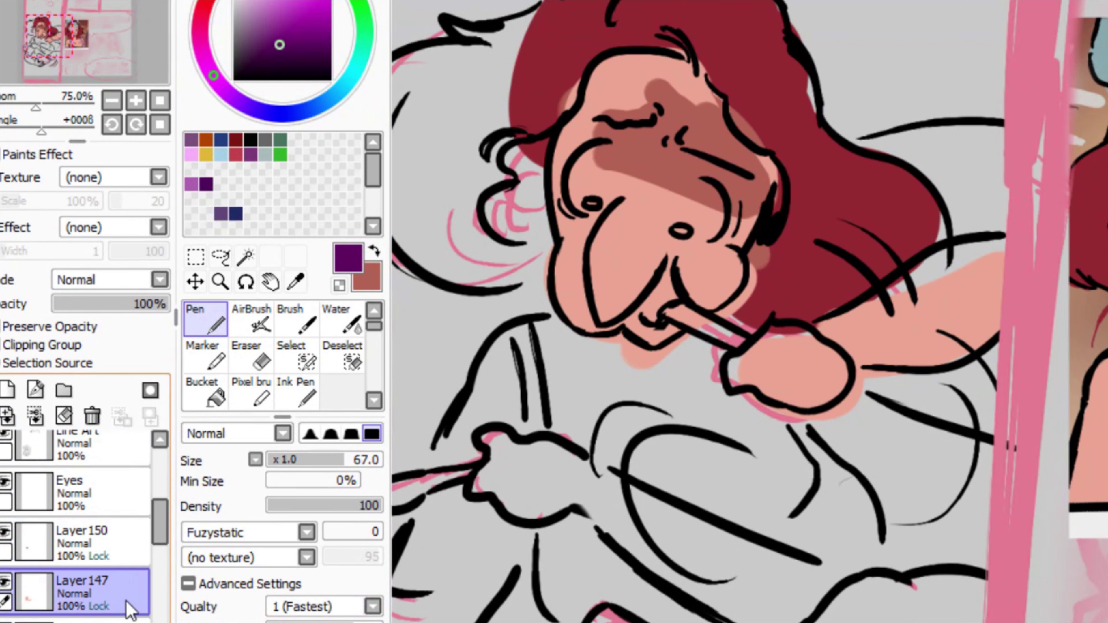
click(124, 620)
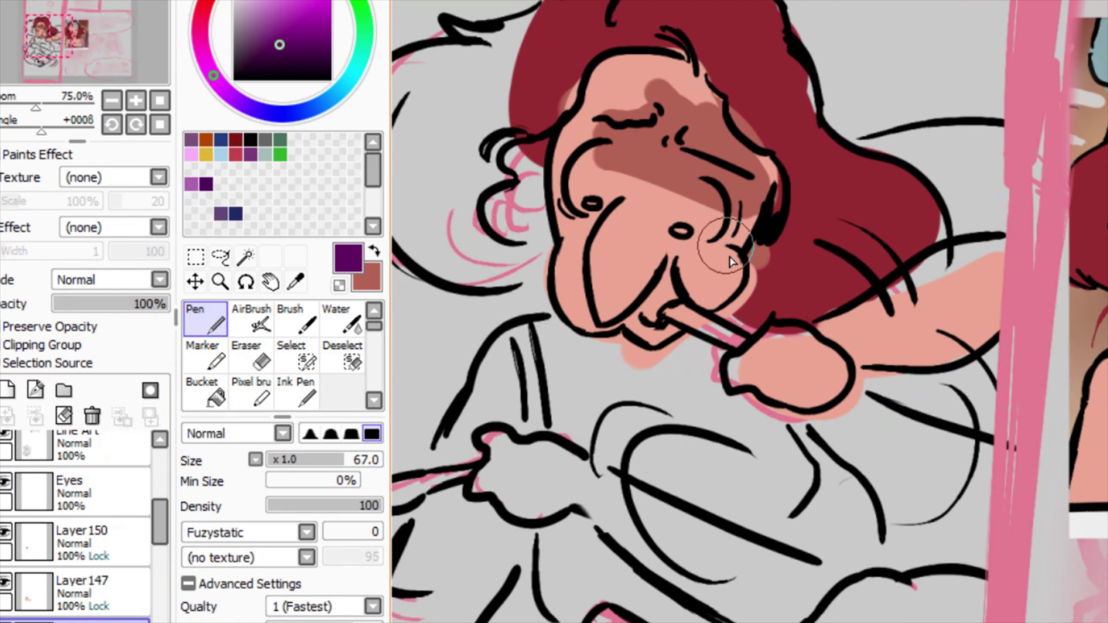
click(111, 589)
key(x)
mouse_move(656, 81)
mouse_down()
mouse_move(671, 105)
mouse_move(569, 71)
mouse_move(535, 144)
mouse_up()
Paint dark purple shadows on the hair around the face on the hair color layer
key(x)
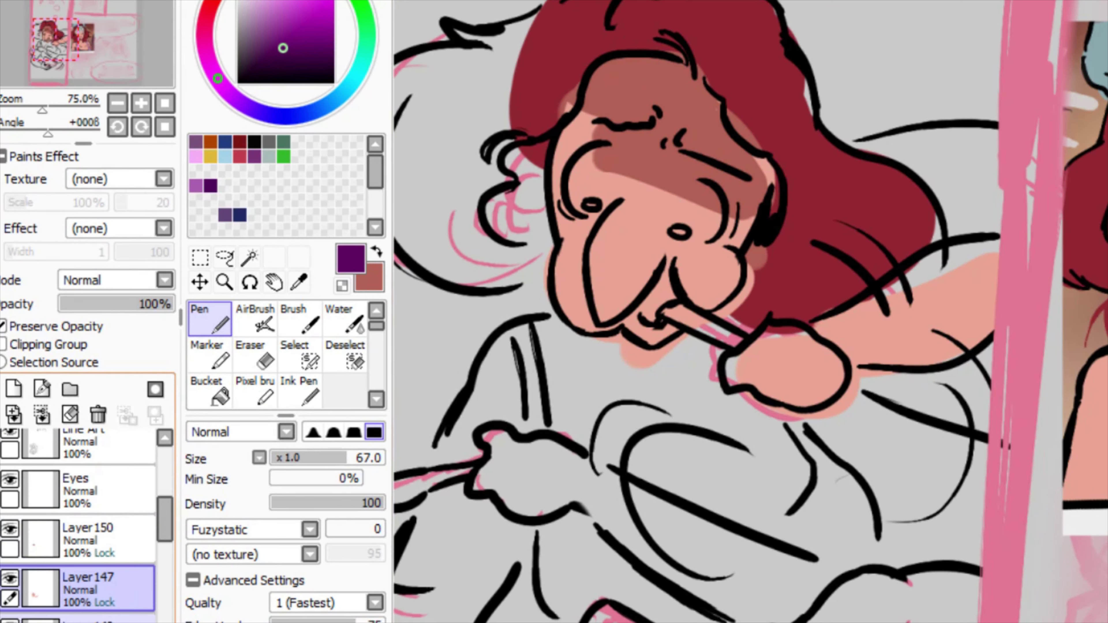
click(96, 620)
mouse_move(676, 61)
mouse_down()
mouse_move(784, 325)
mouse_move(773, 312)
mouse_up()
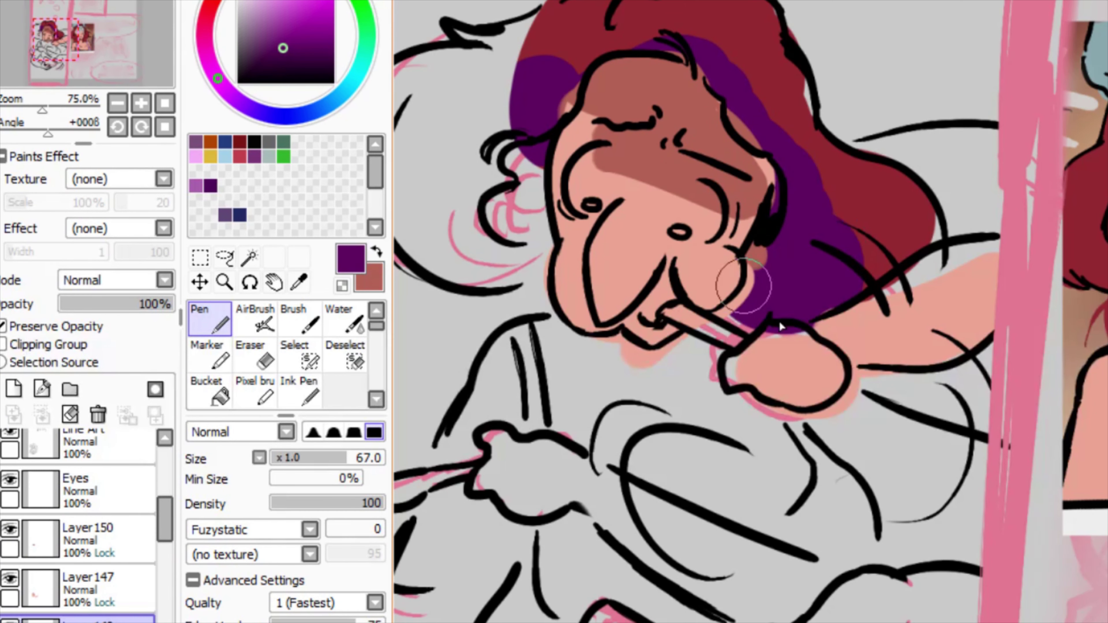
drag(636, 74, 652, 63)
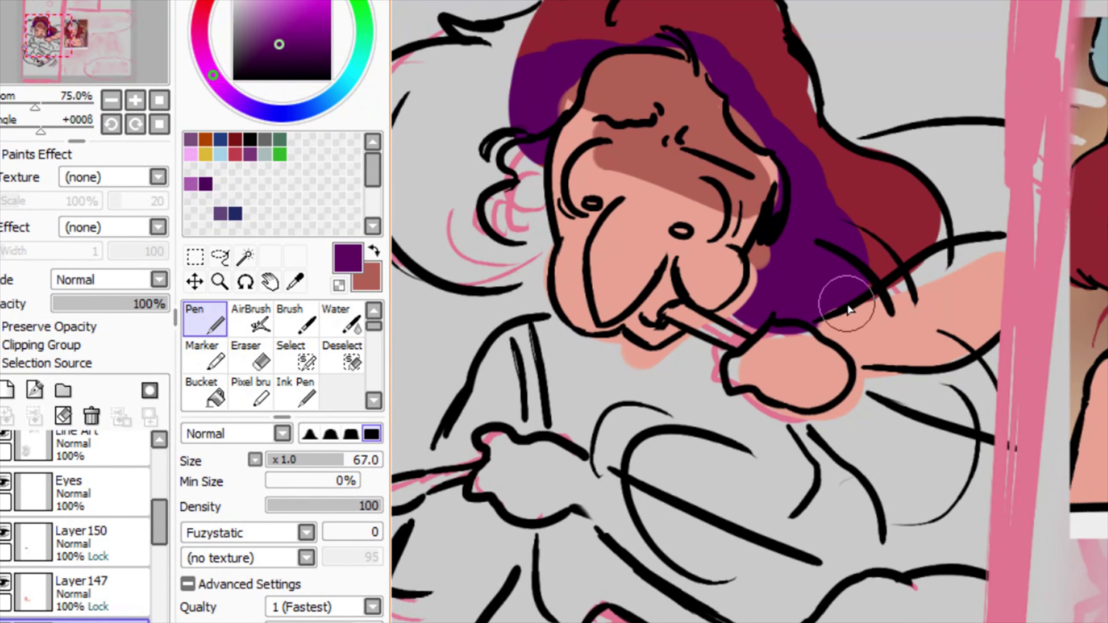
Select the color layers together and remove the coloring painted so far
click(116, 582)
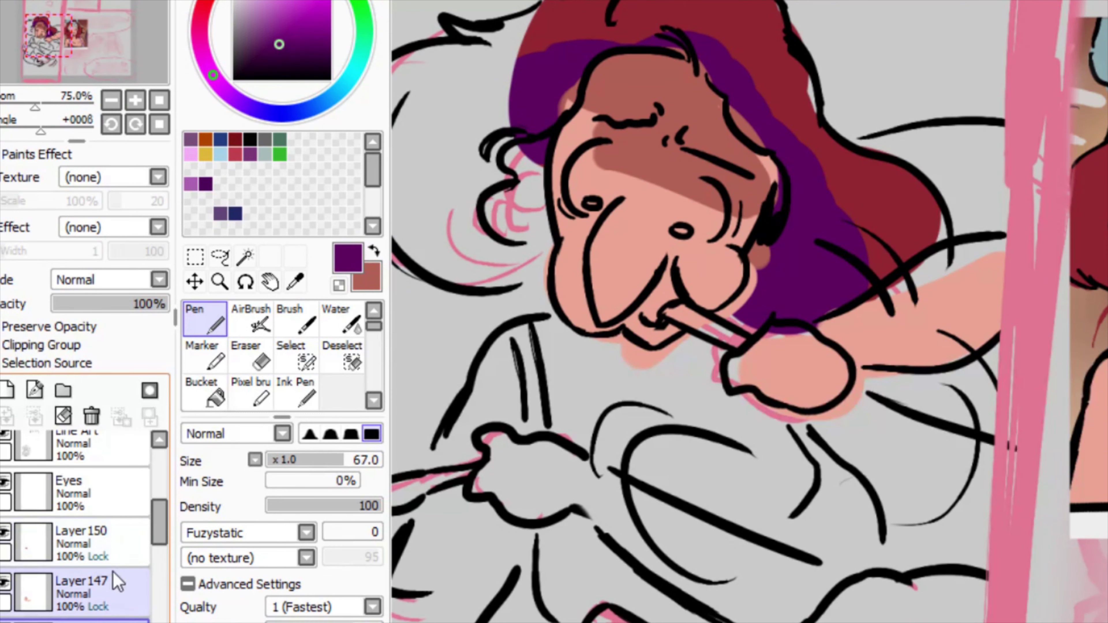
click(115, 544)
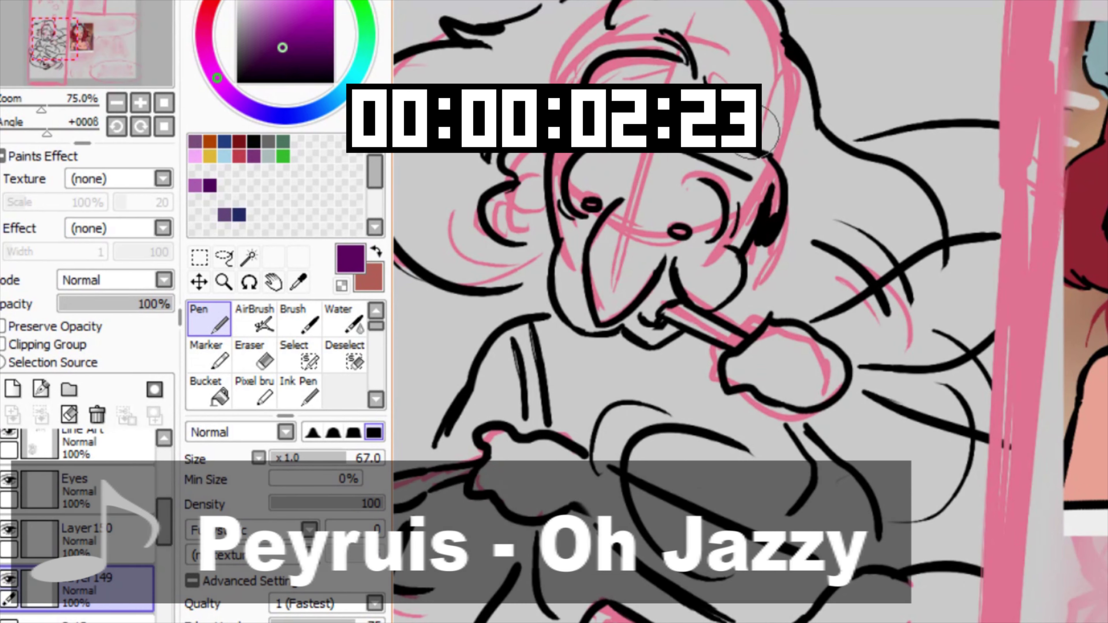
Sample the light skin tone and the dark red hair color from the reference portrait as the two working colors
drag(759, 302, 538, 284)
right_click(986, 232)
key(x)
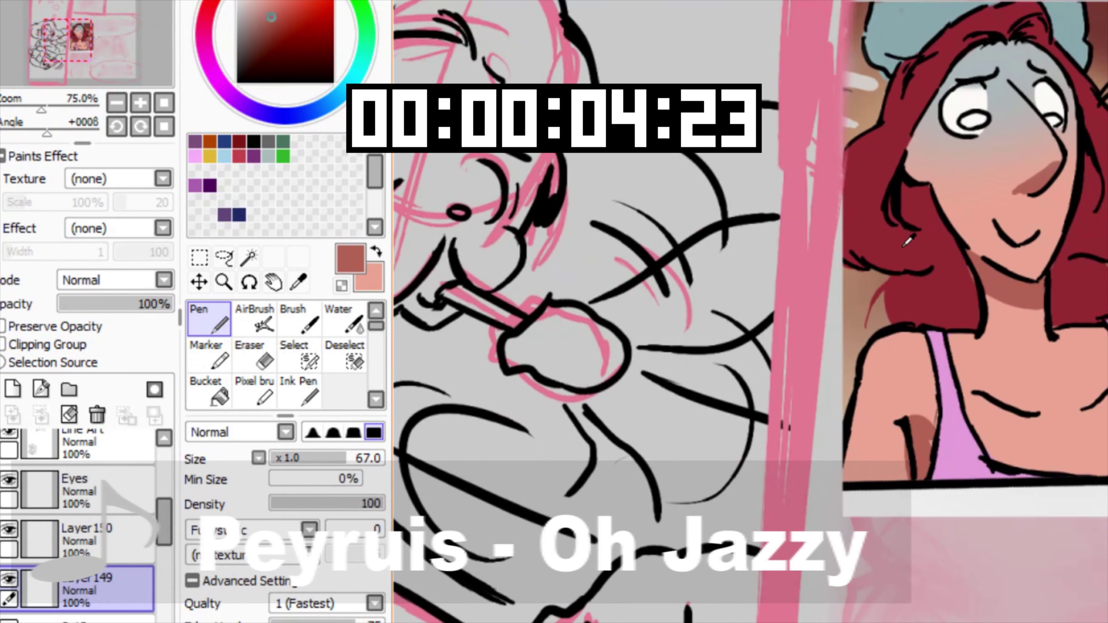
right_click(916, 245)
drag(702, 280, 922, 246)
key(x)
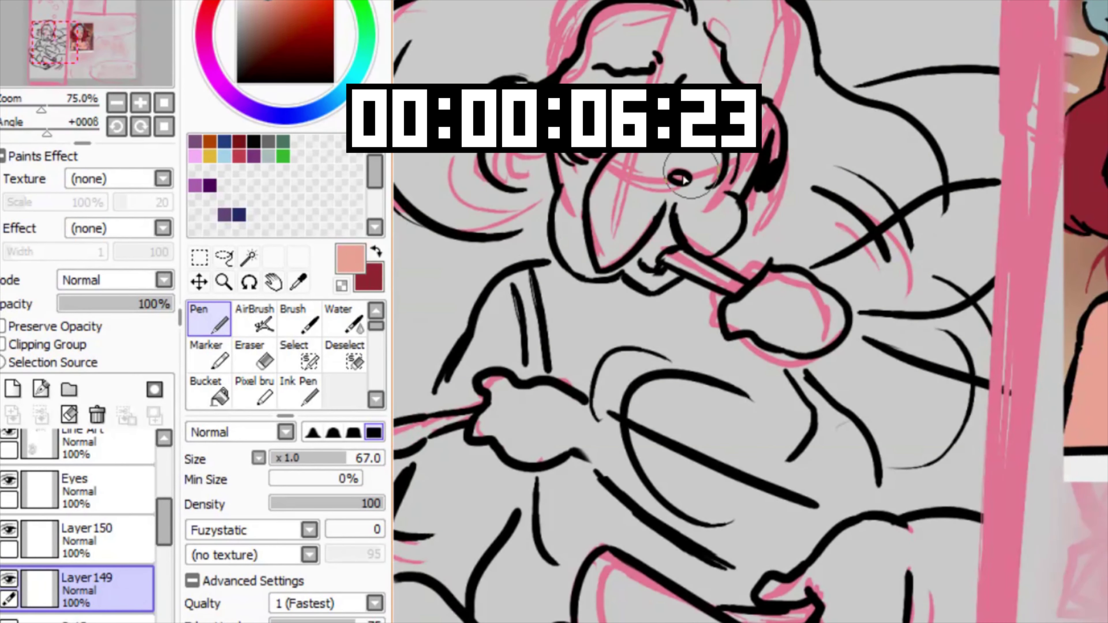
Outline the hair in dark red on Layer149 and flood-fill the hair and head area with it
scroll(641, 195, up, 1)
mouse_move(621, 176)
mouse_down()
mouse_move(621, 278)
mouse_move(648, 260)
mouse_move(743, 253)
mouse_up()
key(x)
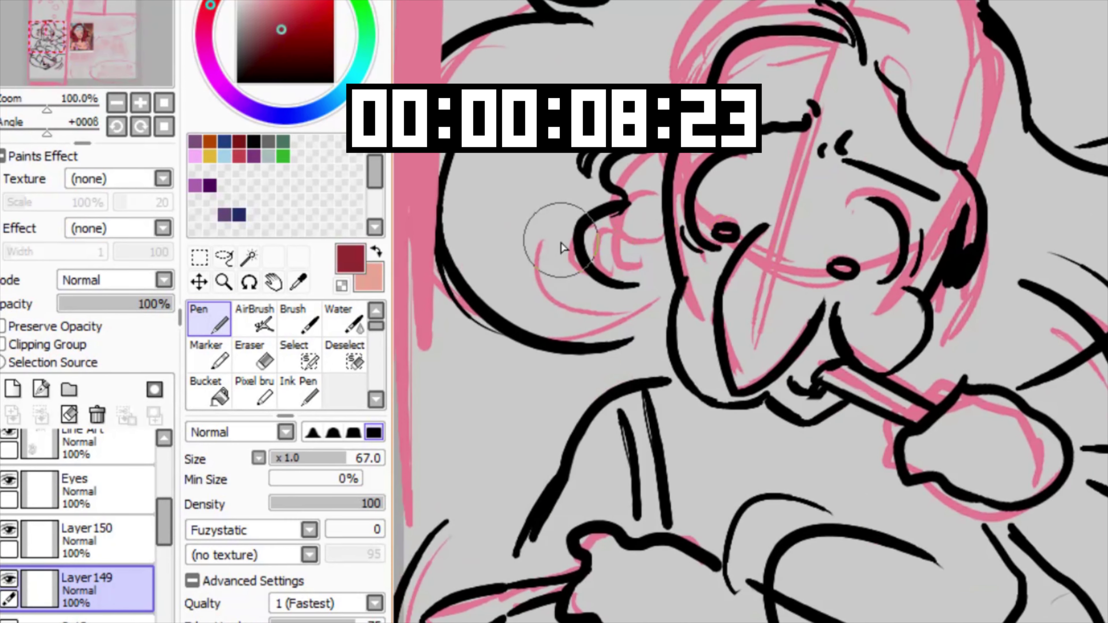
ctrl+alt+click(577, 262)
mouse_move(648, 288)
mouse_down()
mouse_move(602, 290)
mouse_move(480, 220)
mouse_move(471, 184)
mouse_move(587, 73)
mouse_move(742, 20)
mouse_move(757, 40)
mouse_move(821, 13)
mouse_move(768, 26)
mouse_move(873, 44)
mouse_move(914, 170)
mouse_move(1030, 253)
mouse_move(934, 343)
mouse_move(844, 350)
mouse_move(794, 308)
mouse_move(624, 286)
mouse_up()
key(g)
click(724, 192)
drag(747, 281, 717, 221)
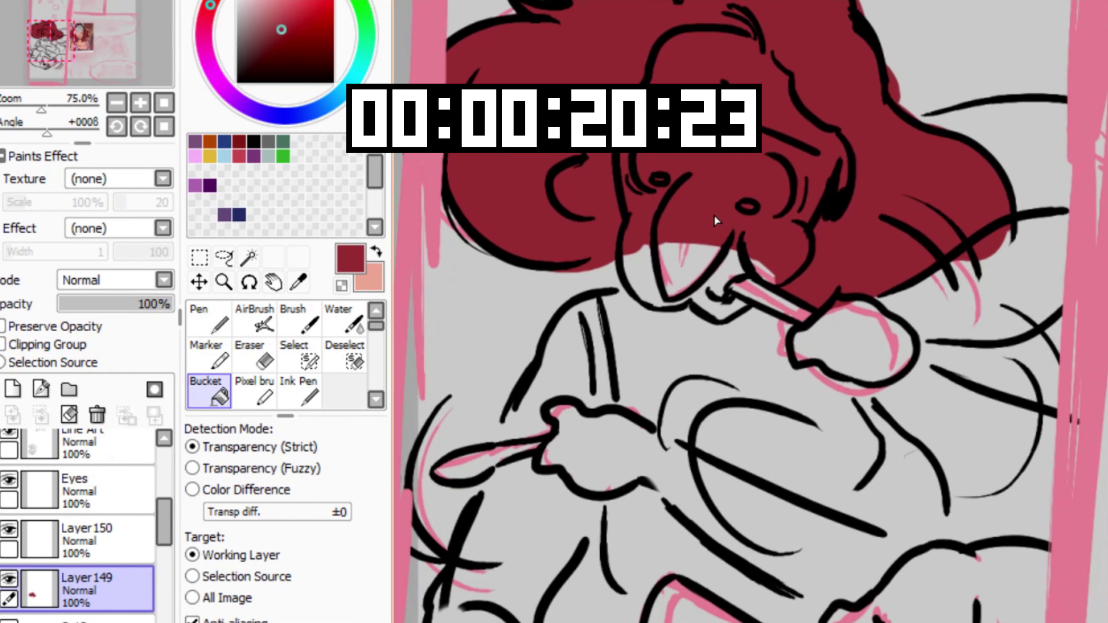
Outline the face with the light skin color over the red and bucket-fill its interior
key(x)
key(n)
mouse_move(641, 249)
mouse_down()
mouse_move(660, 212)
mouse_move(640, 227)
mouse_move(641, 131)
mouse_move(655, 106)
mouse_up()
mouse_move(637, 166)
mouse_down()
mouse_move(657, 88)
mouse_move(702, 35)
mouse_move(764, 64)
mouse_move(825, 144)
mouse_move(829, 188)
mouse_move(793, 247)
mouse_move(742, 280)
mouse_move(699, 288)
mouse_move(708, 207)
mouse_move(692, 172)
mouse_up()
key(b)
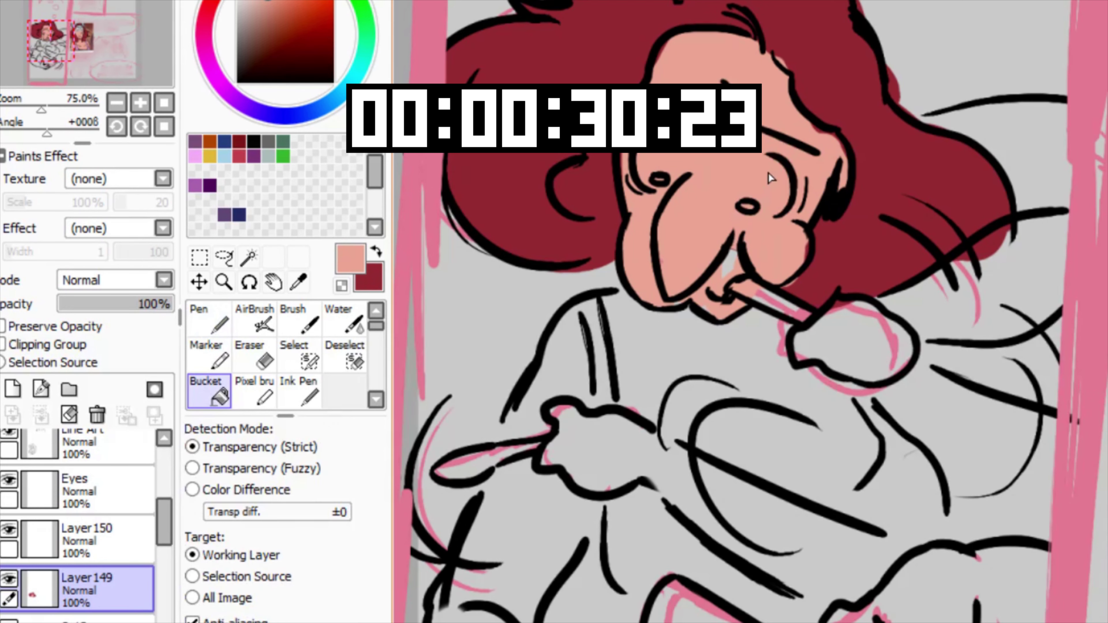
drag(773, 169, 769, 248)
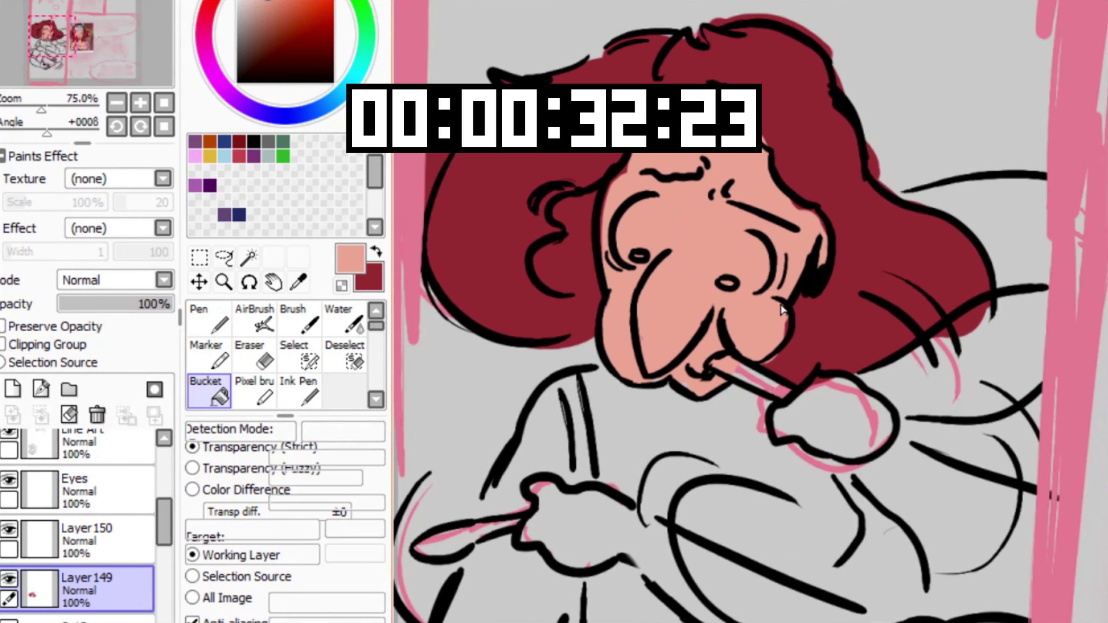
Paint the raised hand and arm in the skin color, and sample lavender from the reference portrait's top
key(n)
mouse_move(869, 430)
mouse_down()
mouse_move(806, 346)
mouse_move(795, 267)
mouse_up()
mouse_move(816, 247)
mouse_down()
mouse_move(755, 250)
mouse_move(738, 236)
mouse_move(767, 214)
mouse_move(724, 249)
mouse_up()
mouse_move(785, 207)
mouse_down()
mouse_move(692, 232)
mouse_move(754, 218)
mouse_move(865, 149)
mouse_move(799, 195)
mouse_up()
key(x)
right_click(1057, 346)
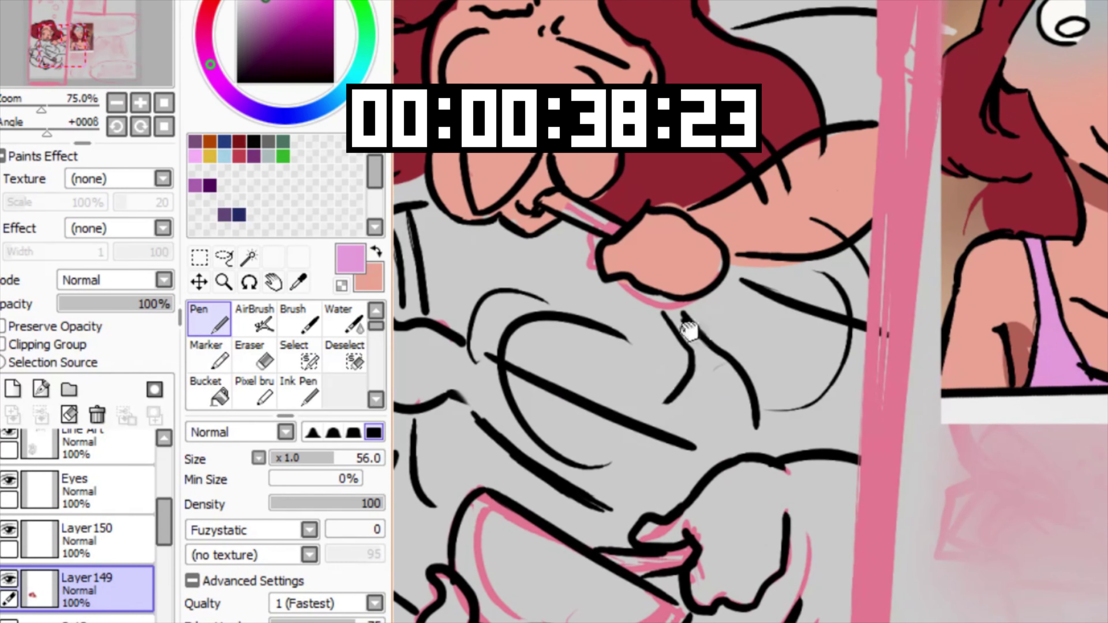
Block in the chest, the bent arms and the hand under the bowl with the skin color
drag(684, 332, 956, 234)
mouse_move(731, 213)
mouse_down()
mouse_move(671, 277)
mouse_move(654, 267)
mouse_move(741, 267)
mouse_up()
key(x)
drag(625, 279, 616, 215)
mouse_move(590, 214)
mouse_down()
mouse_move(707, 267)
mouse_move(729, 315)
mouse_move(828, 297)
mouse_up()
drag(661, 276, 826, 212)
mouse_move(717, 249)
mouse_down()
mouse_move(694, 297)
mouse_move(707, 245)
mouse_move(650, 350)
mouse_move(672, 382)
mouse_move(668, 481)
mouse_move(811, 568)
mouse_move(794, 490)
mouse_move(827, 562)
mouse_move(866, 541)
mouse_up()
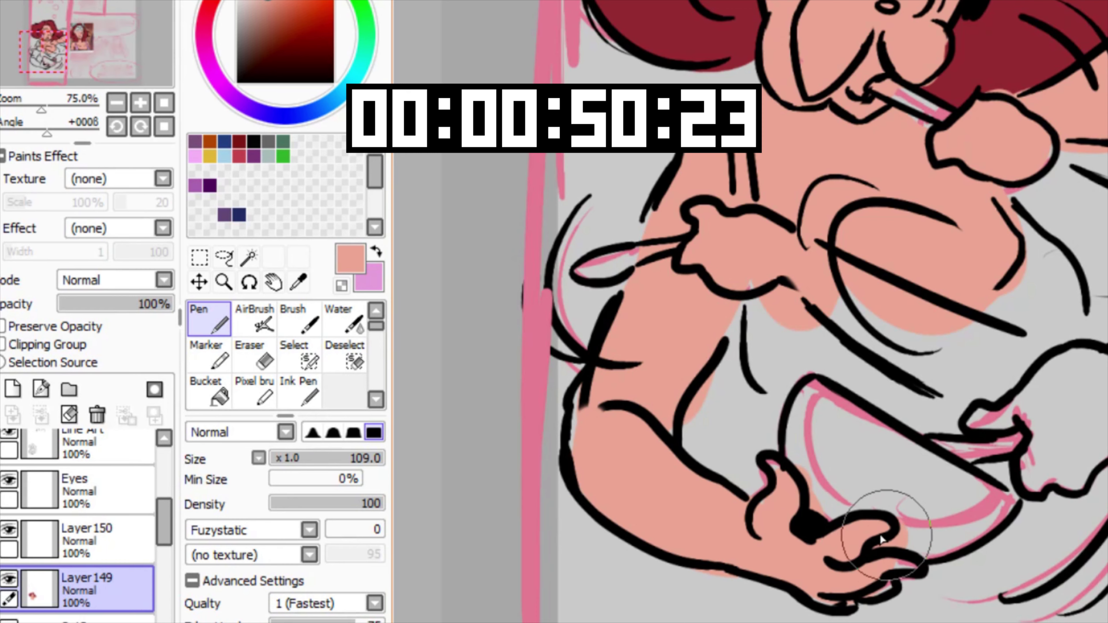
mouse_move(948, 466)
mouse_down()
mouse_move(722, 421)
mouse_move(718, 411)
mouse_up()
drag(576, 222, 705, 292)
Paint the tank top and its straps in lavender with a size 109 pen
key(x)
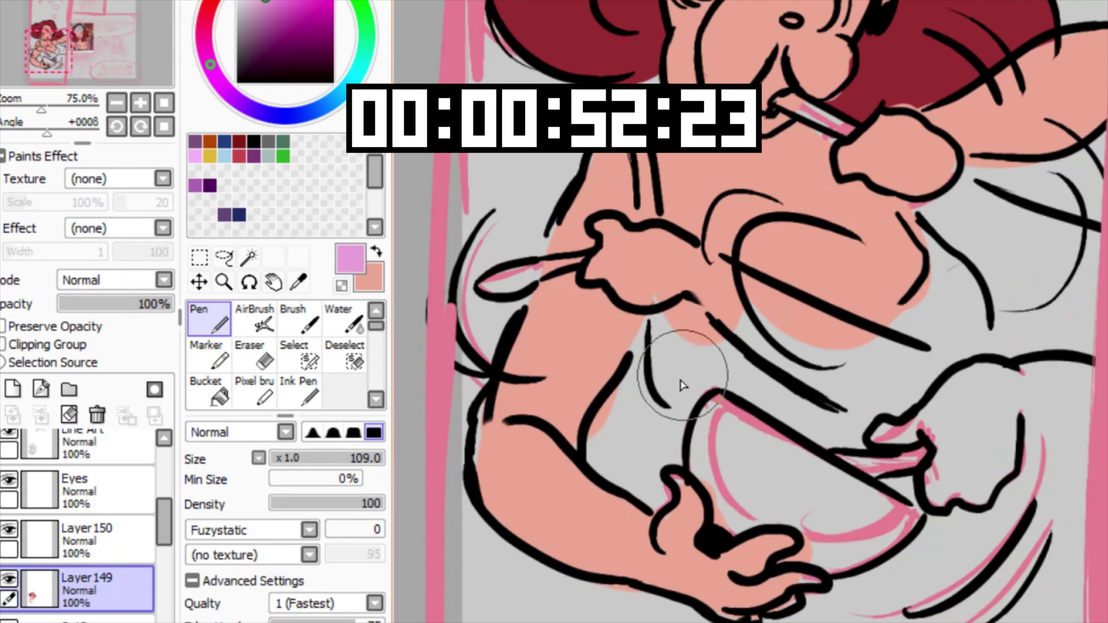
mouse_move(678, 391)
mouse_down()
mouse_move(668, 335)
mouse_move(812, 413)
mouse_up()
mouse_move(960, 275)
mouse_down()
mouse_move(799, 342)
mouse_move(775, 308)
mouse_move(775, 371)
mouse_move(745, 385)
mouse_move(784, 380)
mouse_up()
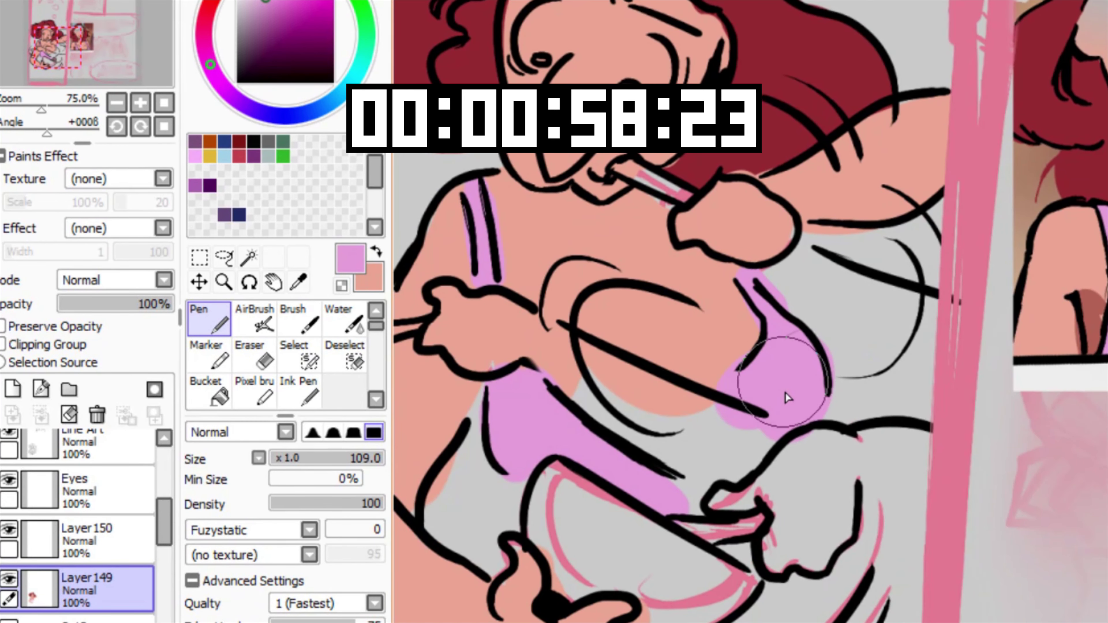
drag(703, 388, 802, 341)
Paint the forearm and hand reaching over the bowl in the skin color, tidying the edge against the lavender top
key(x)
mouse_move(778, 376)
mouse_down()
mouse_move(679, 341)
mouse_move(675, 320)
mouse_move(852, 399)
mouse_move(715, 328)
mouse_up()
key(x)
scroll(726, 370, down, 2)
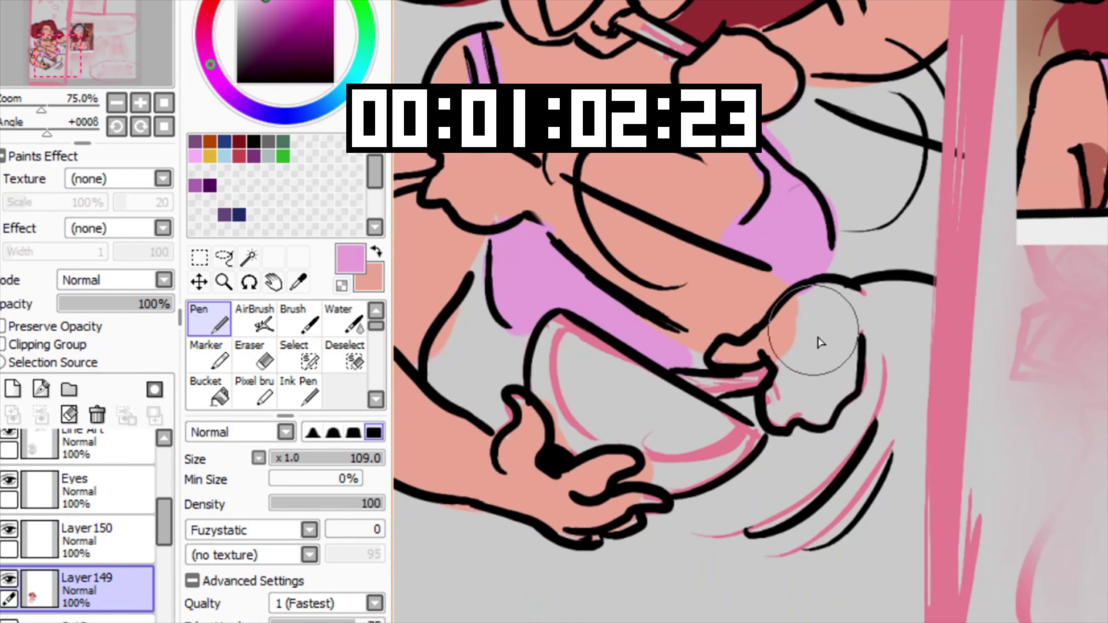
mouse_move(804, 360)
mouse_down()
mouse_move(812, 324)
mouse_move(824, 337)
mouse_move(812, 321)
mouse_move(821, 307)
mouse_move(795, 333)
mouse_move(824, 342)
mouse_move(835, 307)
mouse_move(864, 308)
mouse_move(860, 352)
mouse_move(844, 323)
mouse_up()
key(x)
drag(689, 409, 778, 320)
Fill the gaps along the bowl's rim and the clothing below the bowl with lavender
key(x)
drag(804, 368, 782, 320)
drag(751, 238, 768, 220)
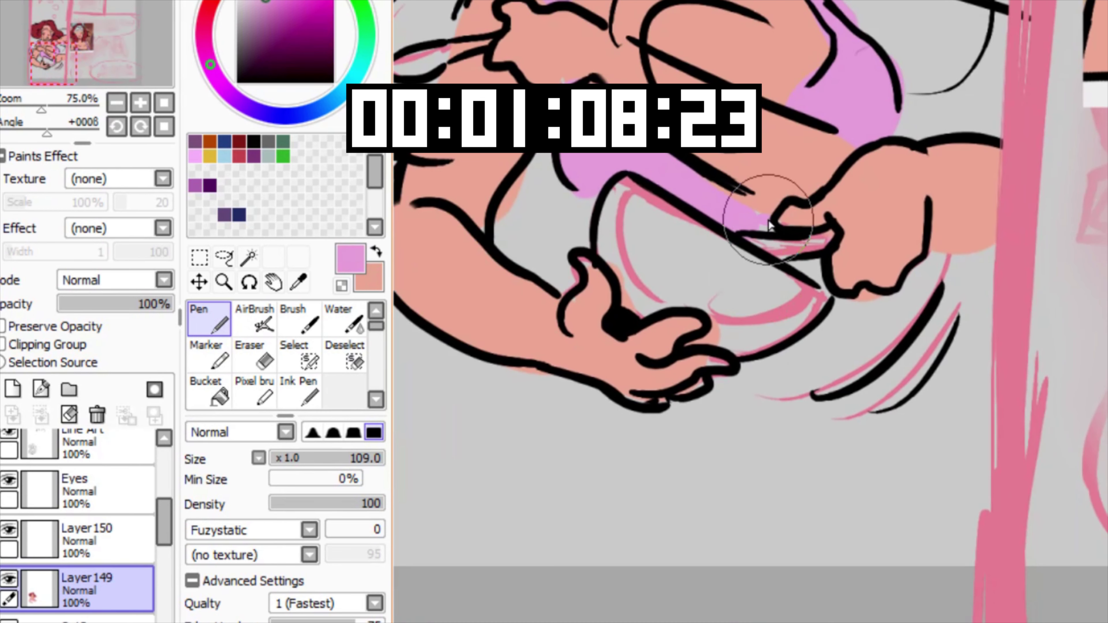
scroll(786, 280, down, 3)
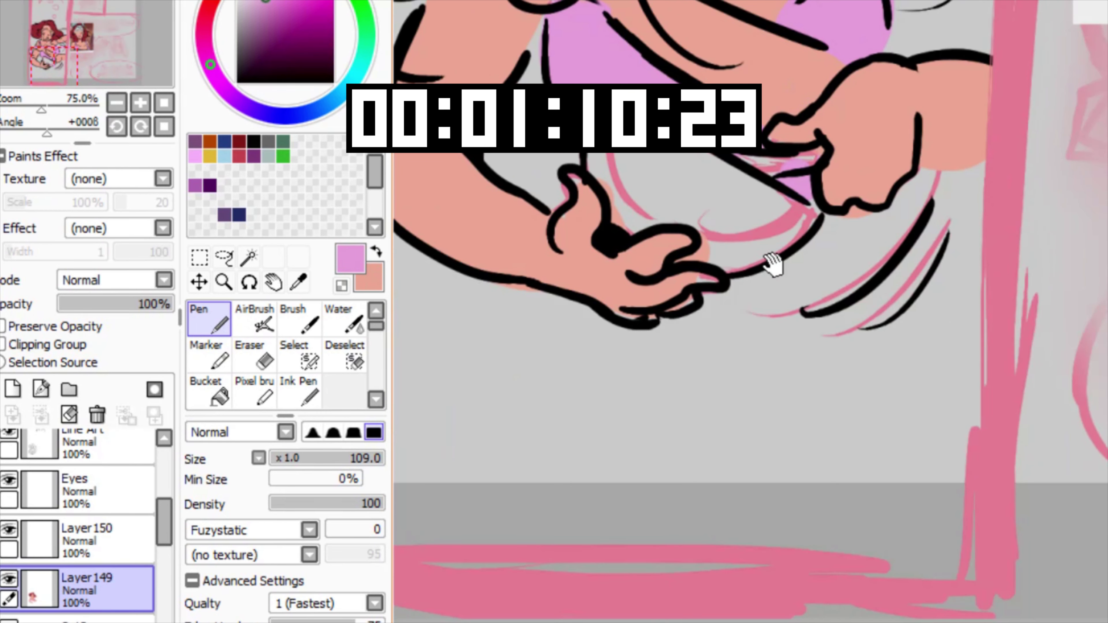
mouse_move(565, 308)
mouse_down()
mouse_move(584, 376)
mouse_move(653, 359)
mouse_move(833, 242)
mouse_move(834, 301)
mouse_move(634, 416)
mouse_move(673, 459)
mouse_move(856, 351)
mouse_move(877, 288)
mouse_up()
drag(877, 257, 1017, 620)
drag(857, 509, 741, 287)
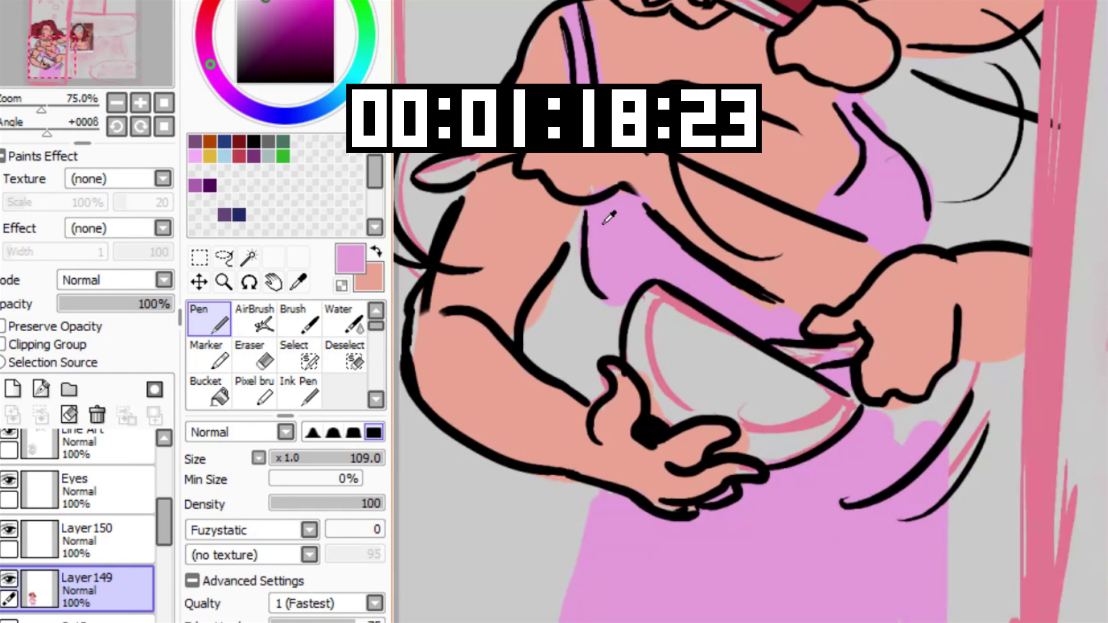
Fill the bowl with dark purple using a size 73 pen, and repaint the overlapping fingers in the skin color
drag(250, 46, 251, 46)
drag(774, 393, 731, 390)
drag(666, 332, 829, 414)
alt+click(672, 466)
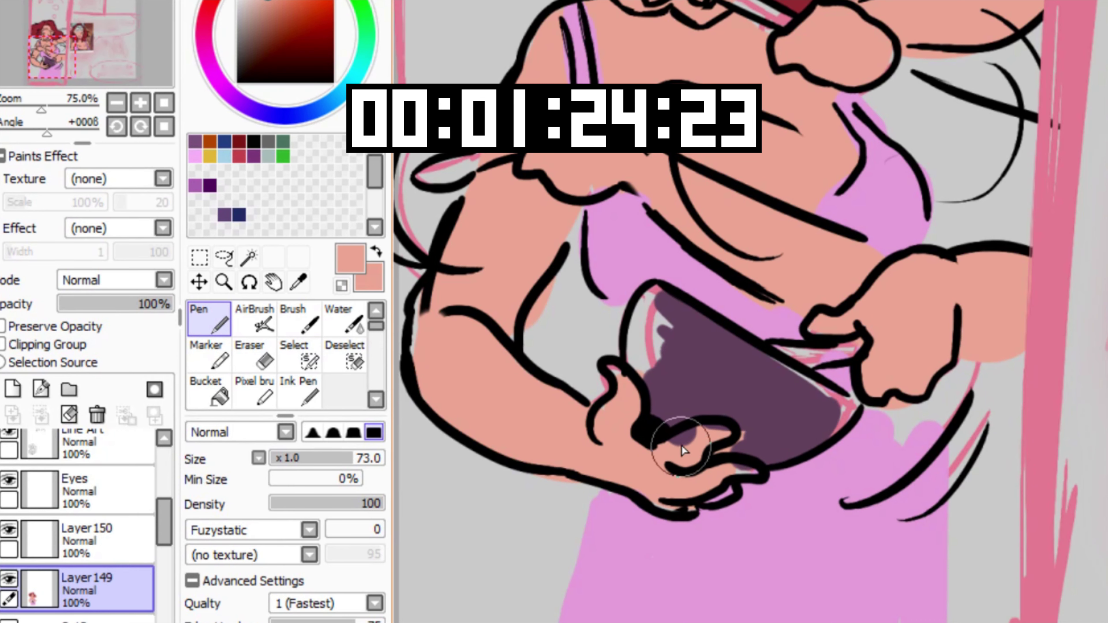
mouse_move(716, 443)
mouse_down()
mouse_move(719, 482)
mouse_move(746, 480)
mouse_up()
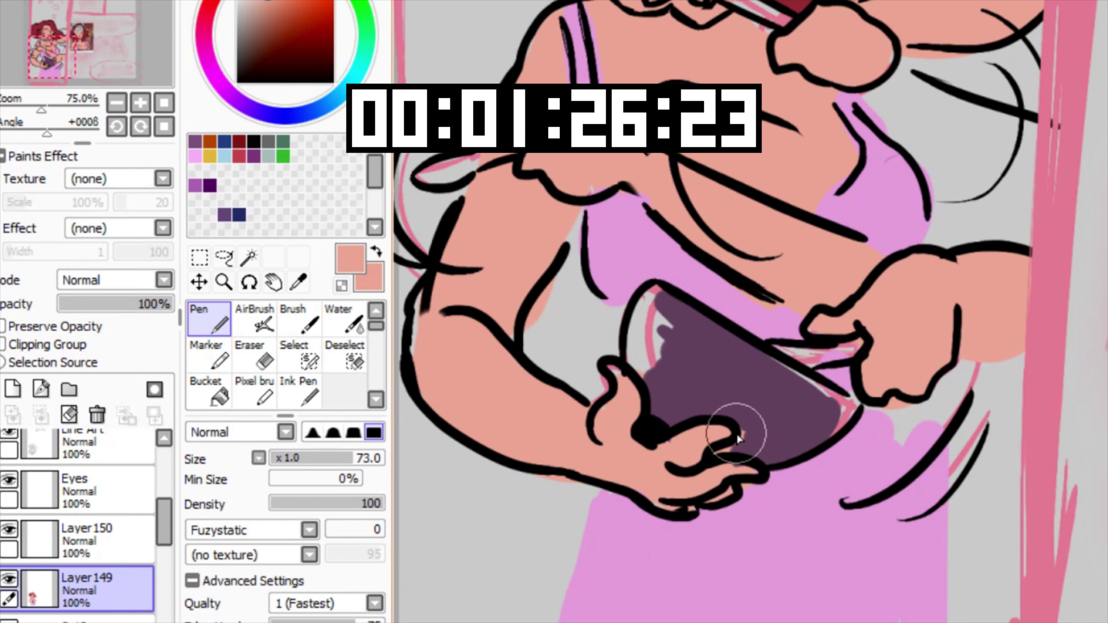
Select Layer150 and sample the reddish-brown neck shadow from the reference portrait as the second color
mouse_move(711, 239)
mouse_down()
mouse_move(769, 527)
mouse_move(697, 594)
mouse_up()
click(118, 542)
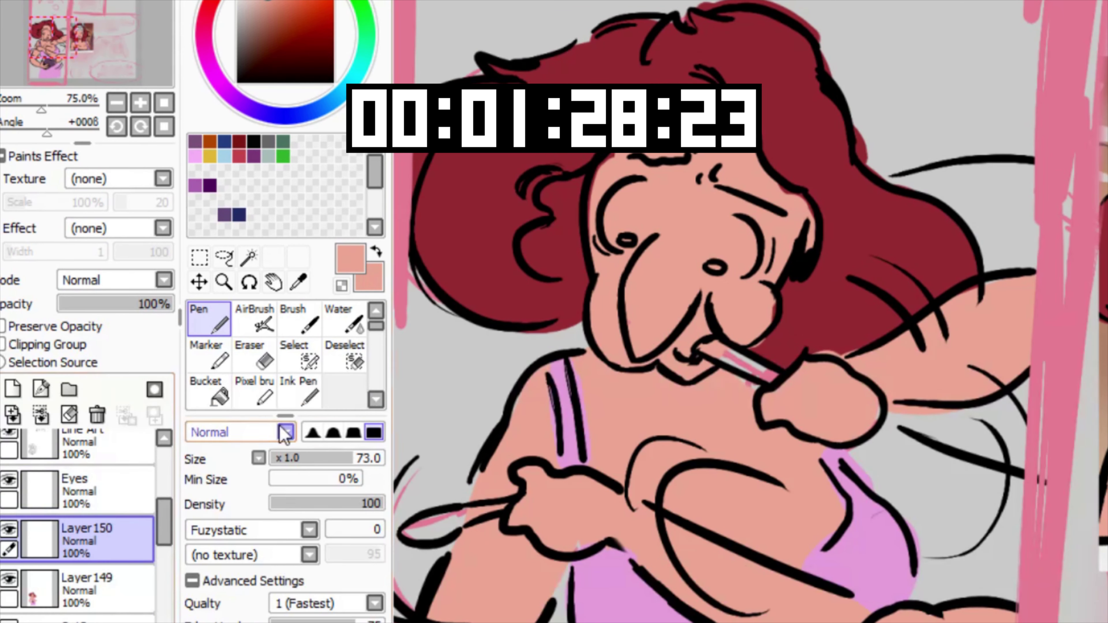
drag(724, 272, 546, 234)
drag(789, 336, 693, 301)
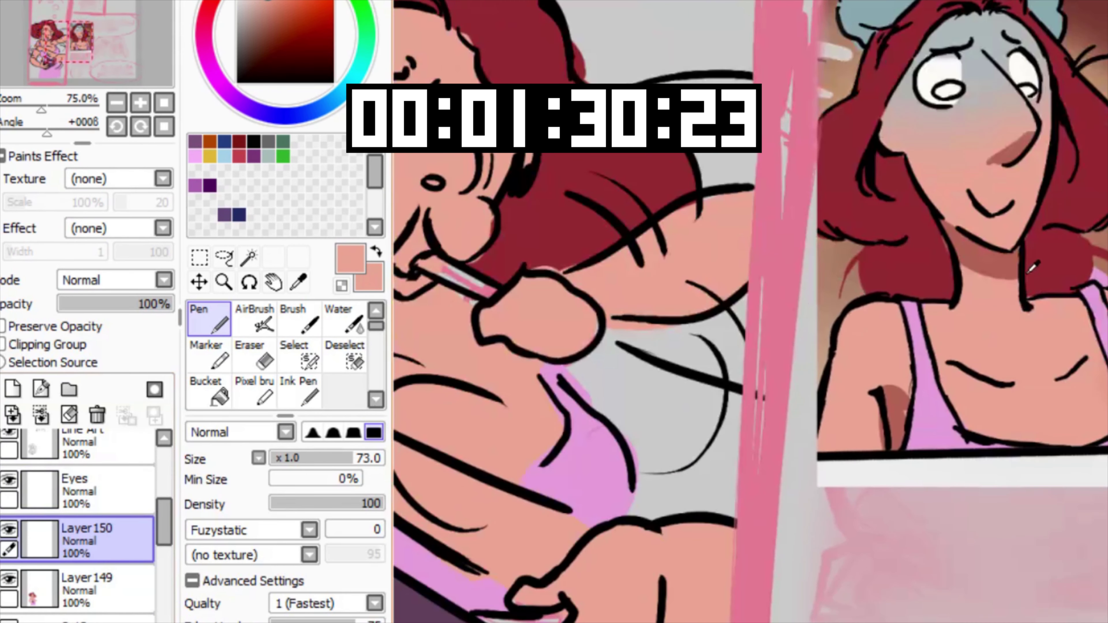
right_click(1032, 268)
drag(608, 274, 968, 278)
key(x)
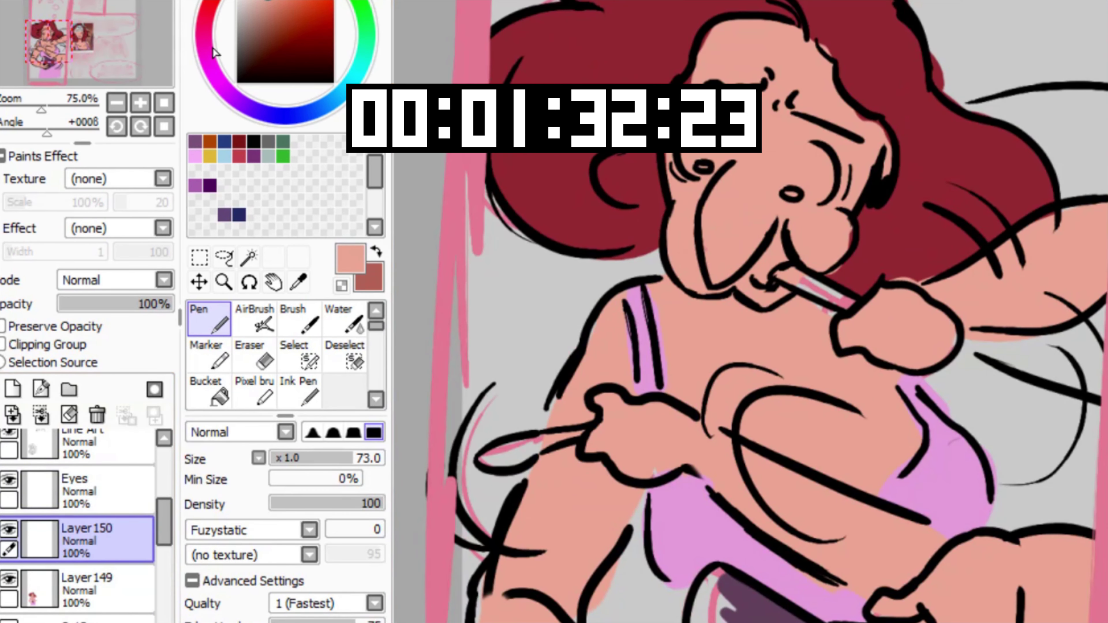
Pick the muted purple swatch and paint a shadow in the hair curl beside the face
click(277, 15)
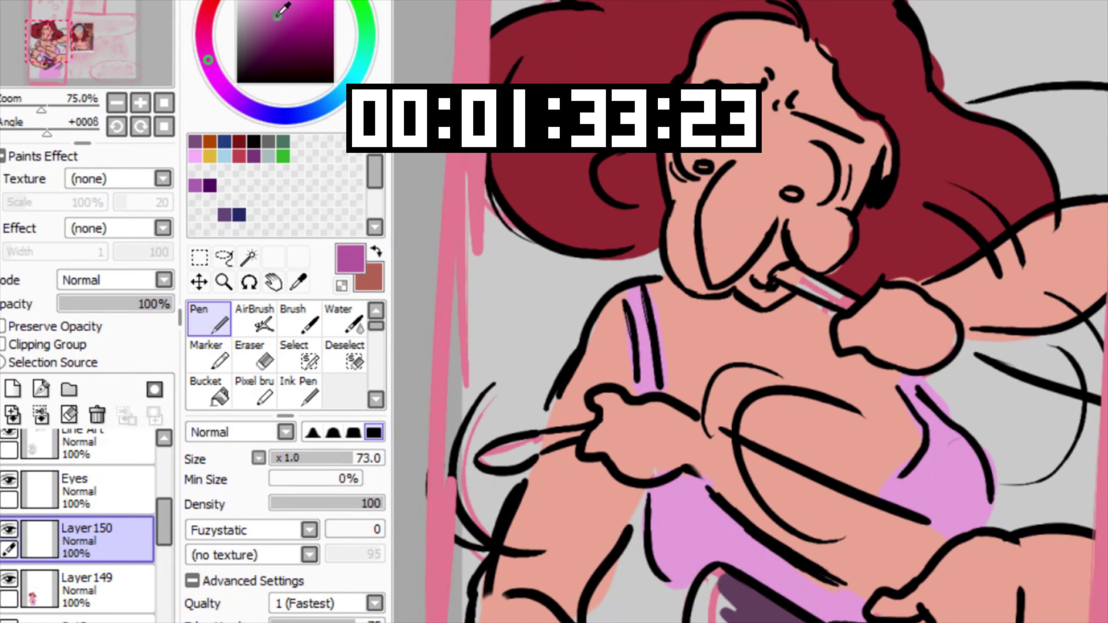
click(225, 214)
drag(741, 129, 788, 158)
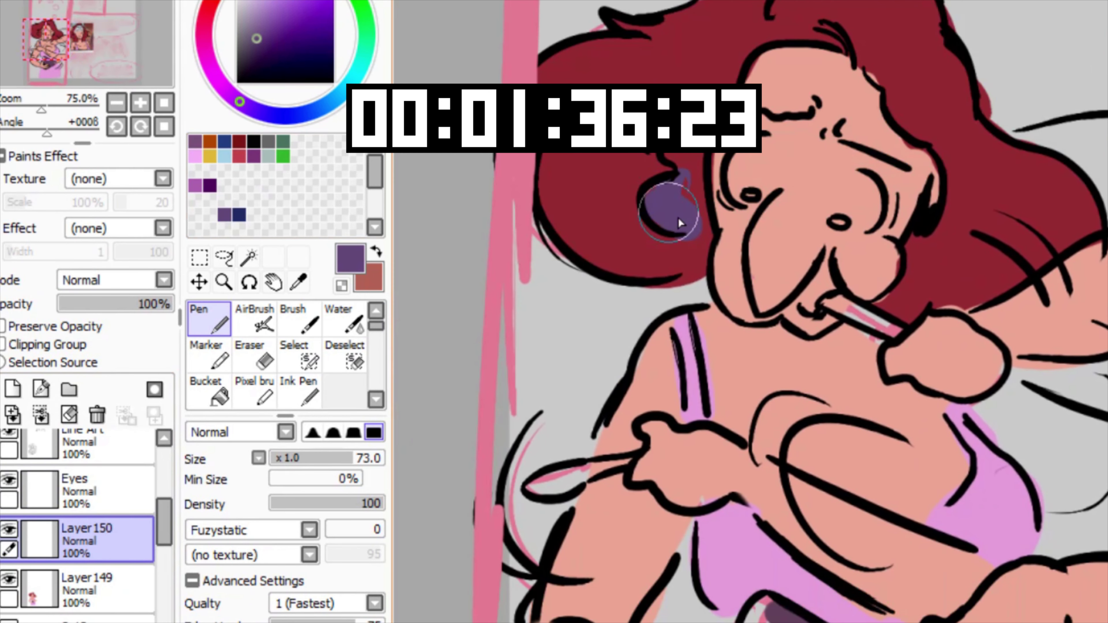
Shade the forehead and the side of the face around the eye with the sampled reddish-brown
key(x)
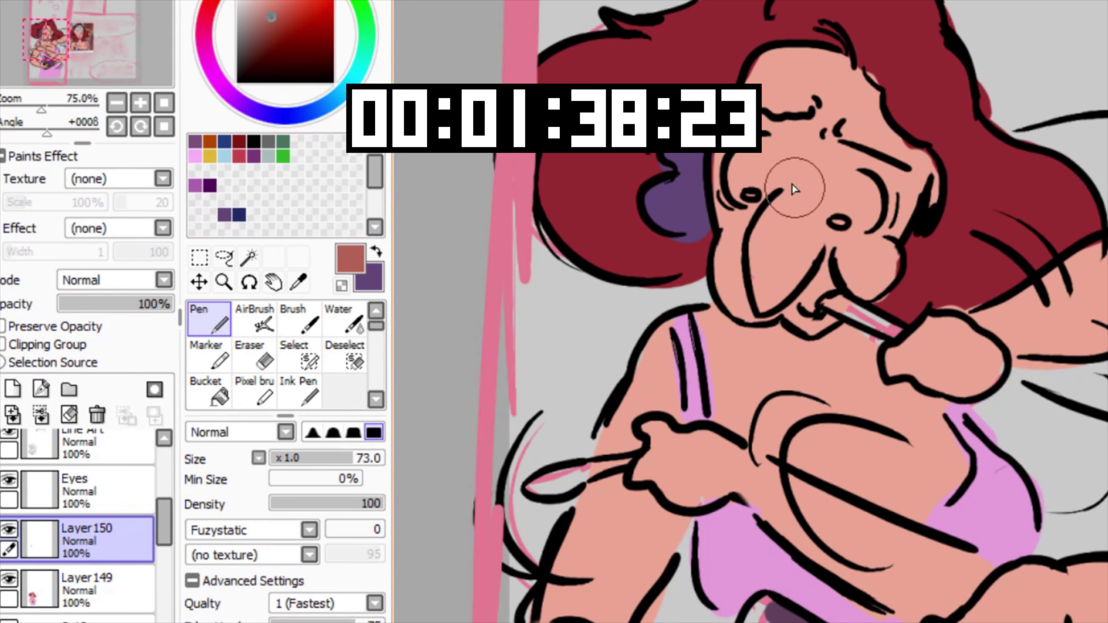
drag(791, 186, 762, 190)
mouse_move(815, 135)
mouse_down()
mouse_move(738, 74)
mouse_move(741, 87)
mouse_move(771, 75)
mouse_move(778, 92)
mouse_move(797, 70)
mouse_move(855, 153)
mouse_move(871, 185)
mouse_move(865, 242)
mouse_move(896, 247)
mouse_move(871, 292)
mouse_move(921, 259)
mouse_up()
Paint muted purple shadows in the hair on both sides of the face, with loose strokes around the curl
key(x)
drag(901, 151, 873, 127)
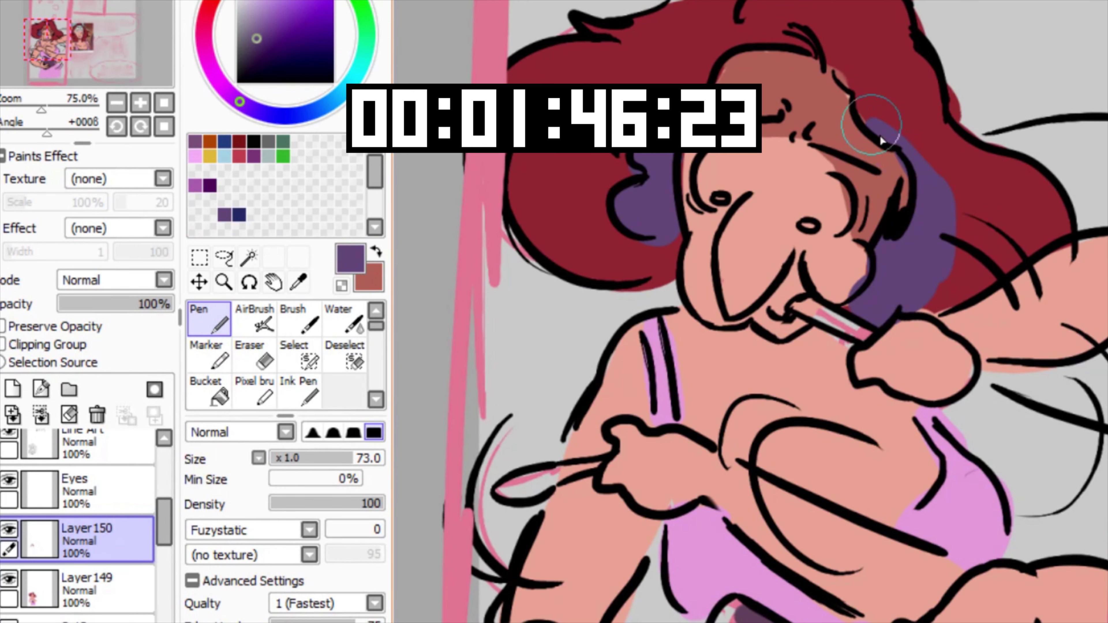
drag(949, 199, 965, 272)
drag(778, 209, 860, 204)
drag(779, 107, 797, 76)
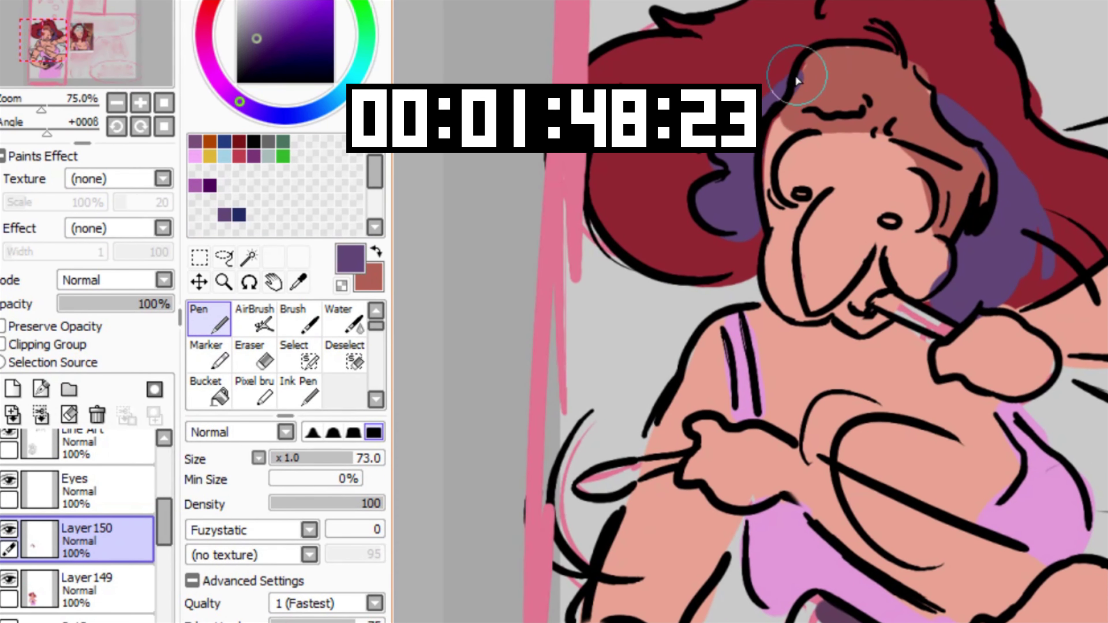
mouse_move(715, 155)
mouse_down()
mouse_move(680, 196)
mouse_move(695, 247)
mouse_up()
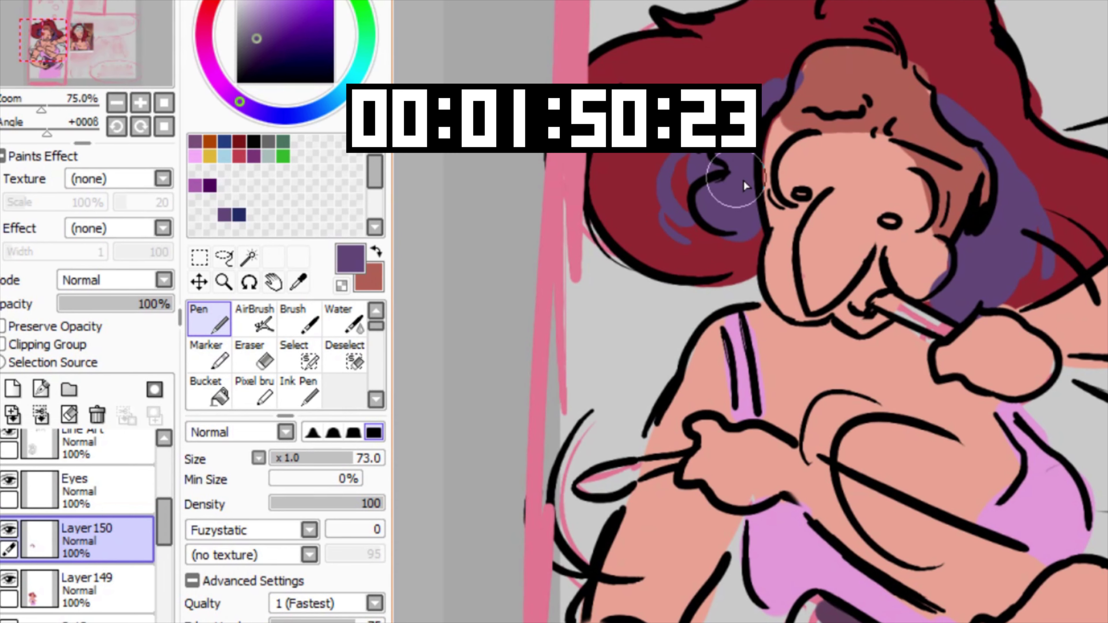
Shade the neck, the upper chest and the raised arm with the reddish-brown shadow color
drag(866, 266, 747, 142)
key(x)
drag(720, 326, 721, 257)
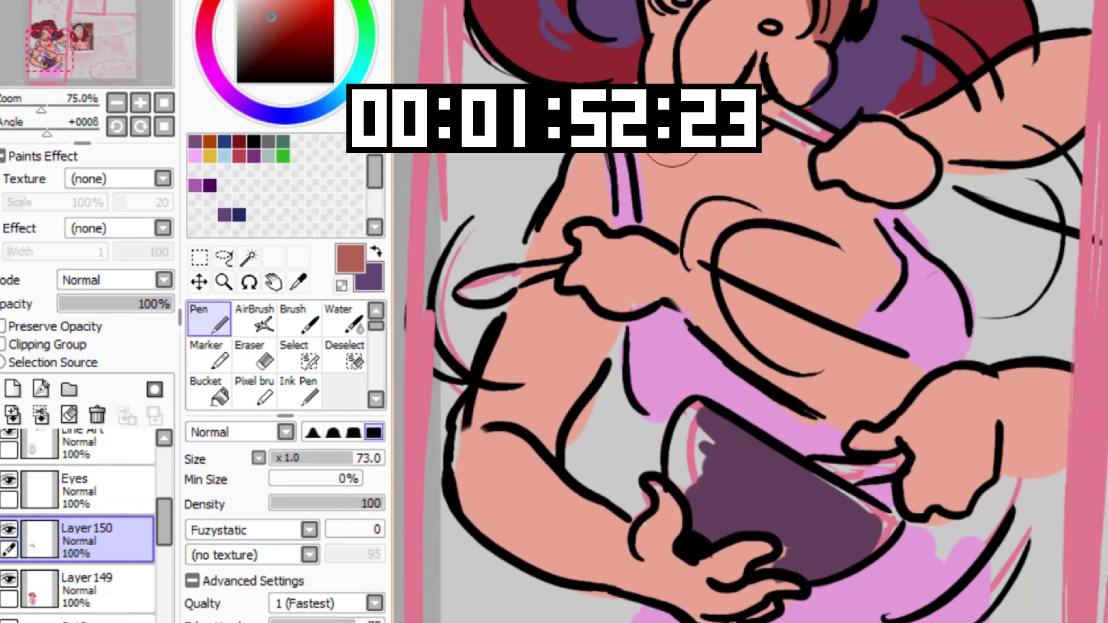
mouse_move(730, 162)
mouse_down()
mouse_move(749, 202)
mouse_move(724, 176)
mouse_move(770, 162)
mouse_move(759, 152)
mouse_move(781, 154)
mouse_move(804, 165)
mouse_up()
mouse_move(941, 238)
mouse_down()
mouse_move(883, 433)
mouse_move(726, 315)
mouse_up()
drag(701, 213, 751, 235)
Paint muted purple shadows on the tank top beneath the forearm and on the clothing below the bowl
mouse_move(659, 483)
mouse_down()
mouse_move(865, 318)
mouse_move(890, 322)
mouse_up()
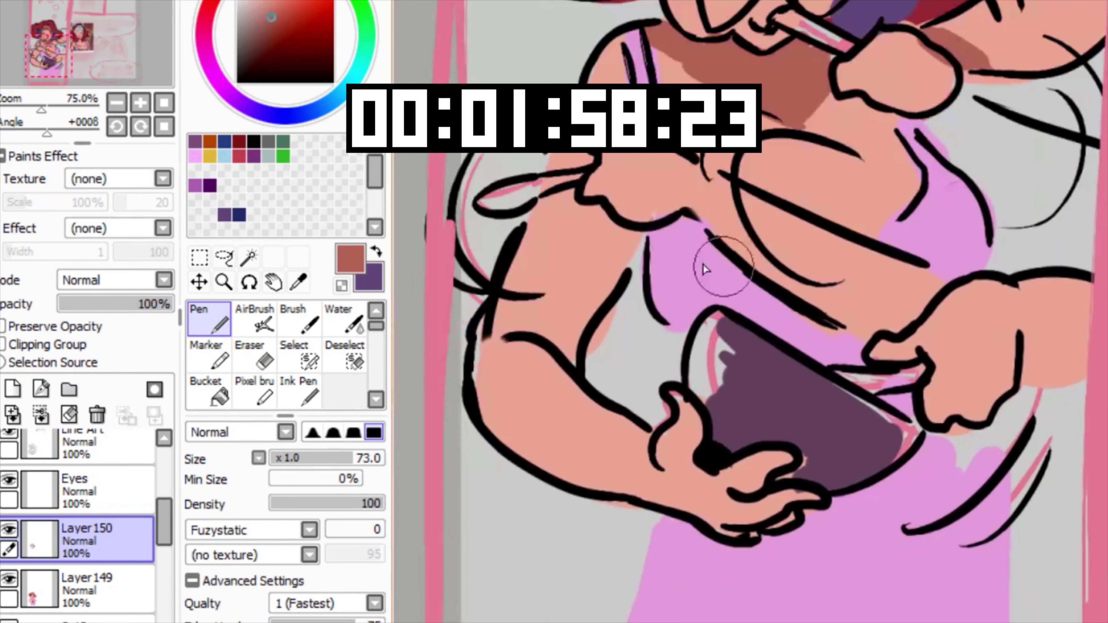
drag(723, 280, 698, 264)
key(x)
drag(657, 209, 741, 278)
drag(823, 399, 729, 168)
mouse_move(654, 307)
mouse_down()
mouse_move(803, 354)
mouse_move(773, 338)
mouse_up()
mouse_move(687, 292)
mouse_down()
mouse_move(782, 286)
mouse_move(827, 264)
mouse_up()
drag(700, 277, 859, 470)
Shade the crook of the bent elbow with the reddish-brown shadow color
key(x)
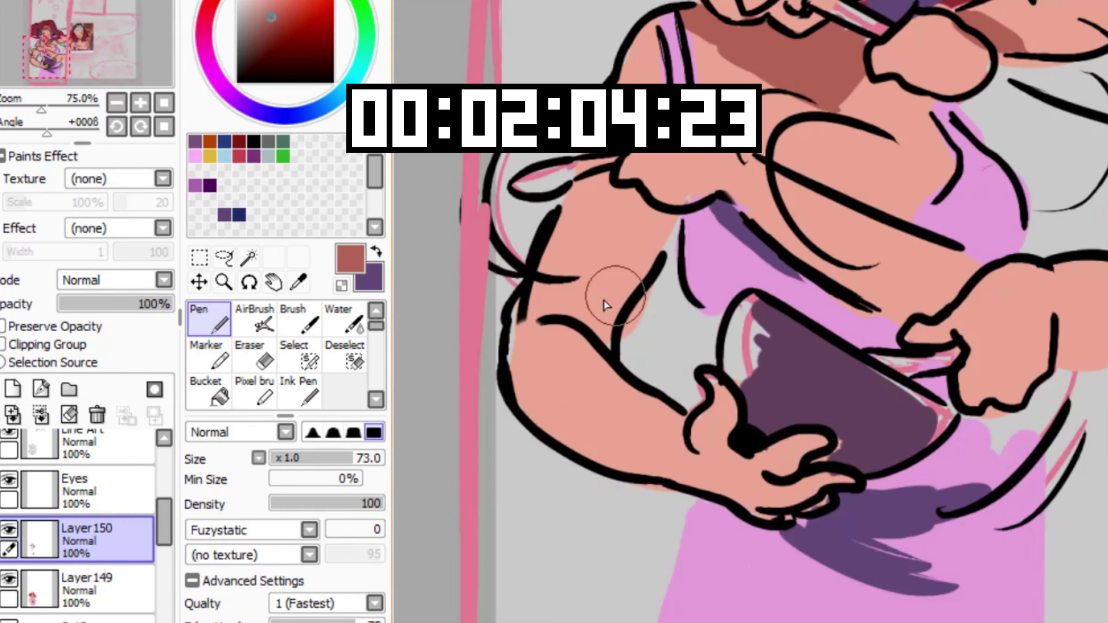
drag(612, 363, 554, 321)
drag(862, 381, 715, 492)
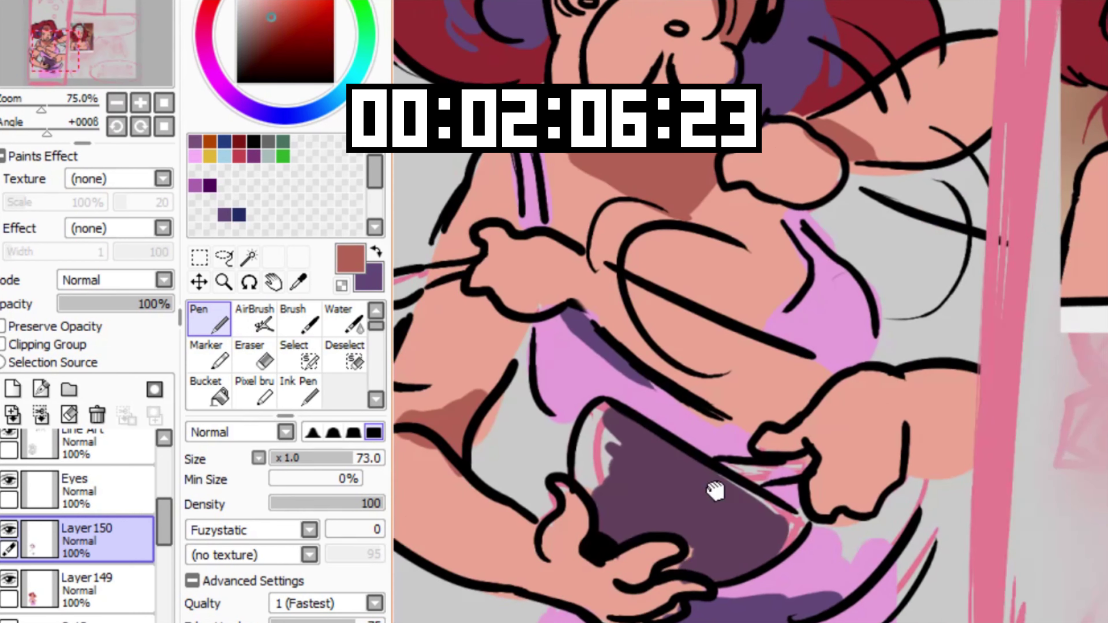
drag(733, 334, 809, 396)
scroll(807, 393, down, 1)
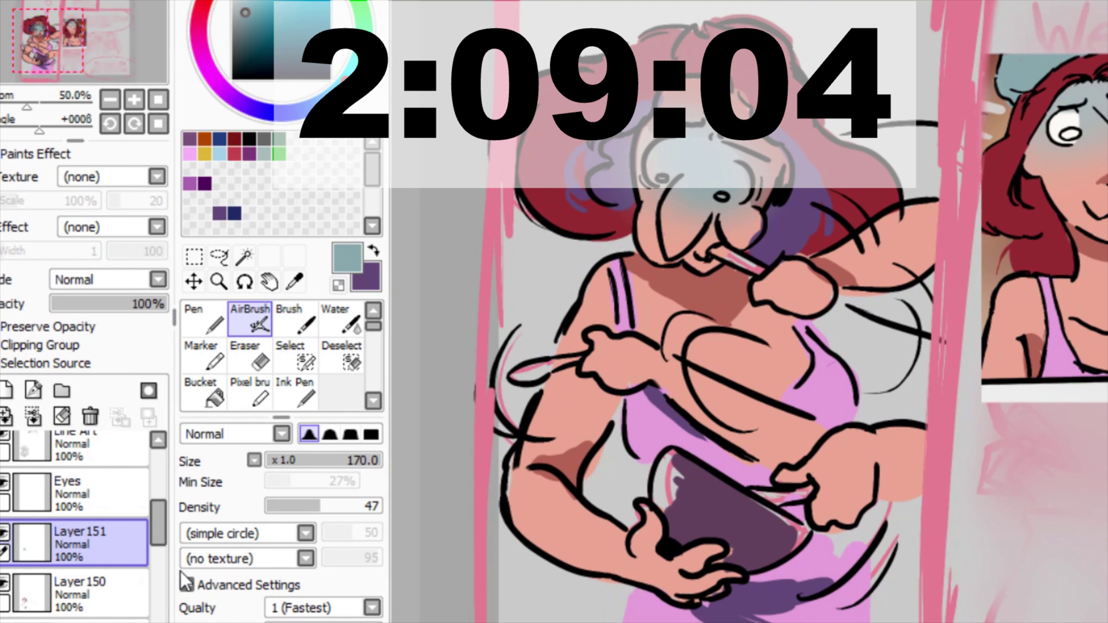
Create a layer folder above Layer151 and move the color layers into it
click(111, 560)
click(61, 391)
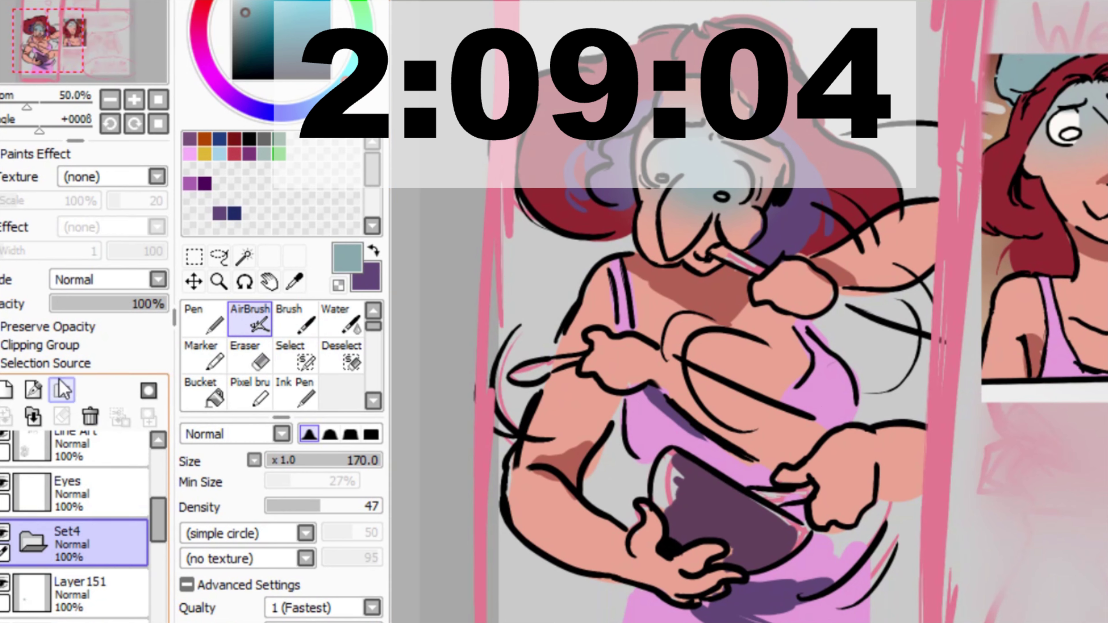
drag(105, 621, 28, 557)
scroll(105, 617, down, 2)
scroll(87, 587, up, 2)
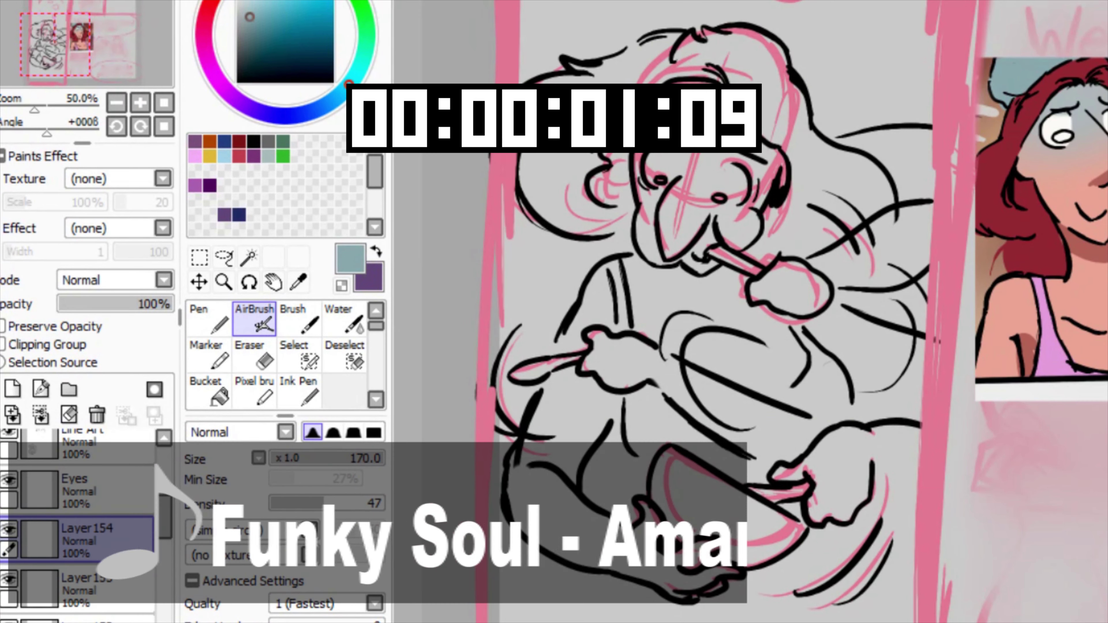
Switch to the Pen tool and sample the skin color and the dark red hair color from the reference portrait
key(n)
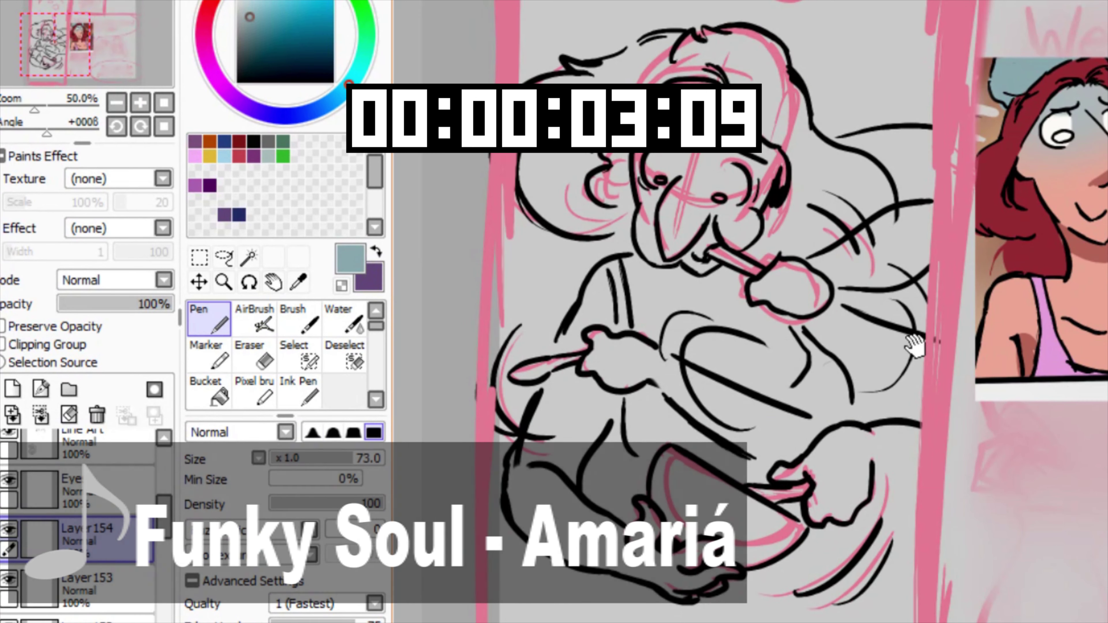
drag(897, 331, 724, 297)
scroll(878, 255, up, 1)
right_click(969, 258)
key(x)
right_click(866, 142)
drag(688, 204, 927, 302)
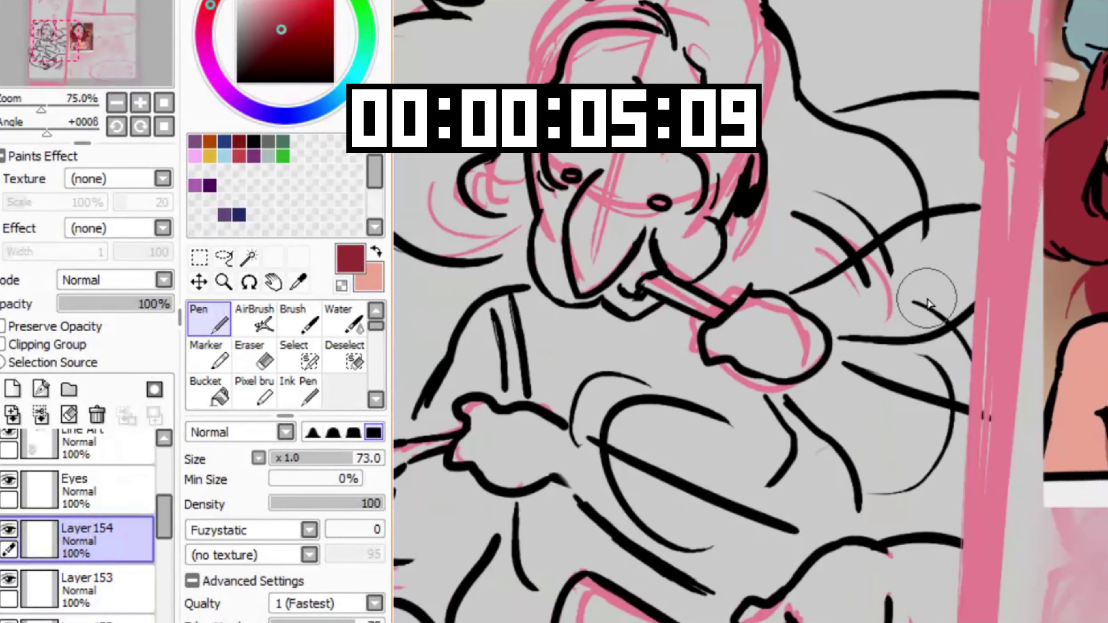
On Layer154, trace the inside edge of the face and cover the cheek in the skin color with a size 54 pen
key(x)
drag(603, 238, 706, 216)
scroll(705, 216, up, 1)
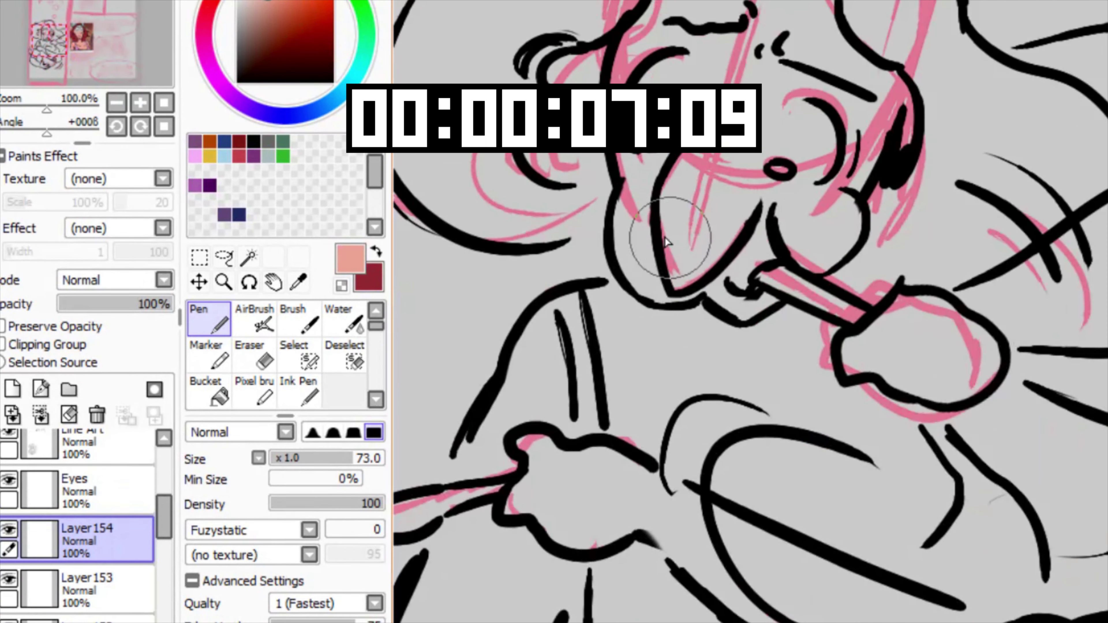
key(bracketleft)
key(bracketleft)
key(bracketleft)
drag(636, 228, 629, 218)
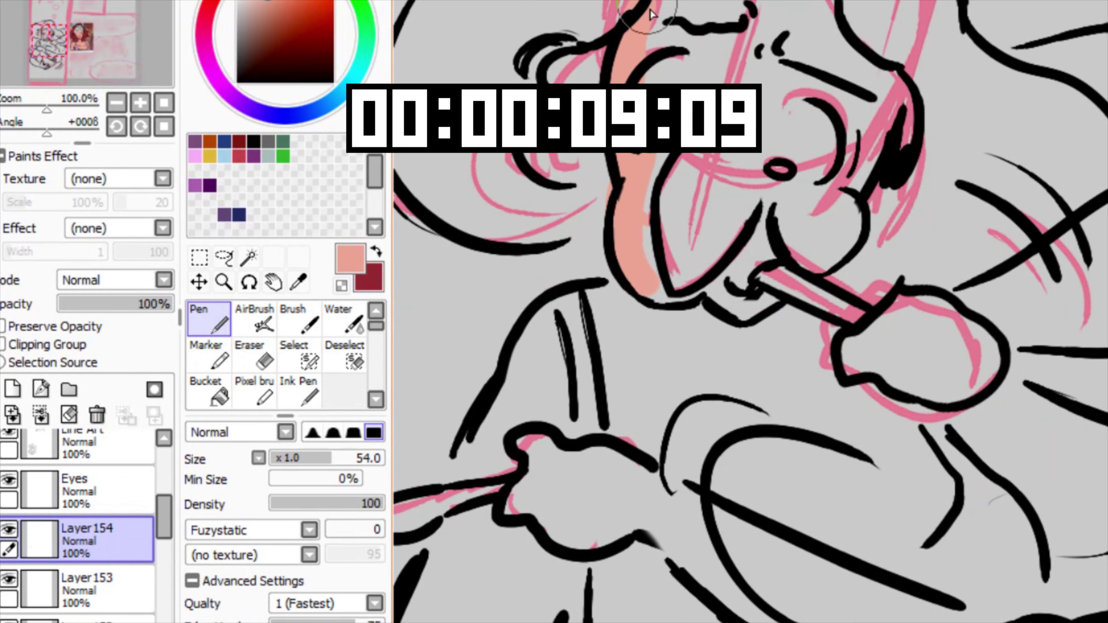
drag(652, 13, 624, 101)
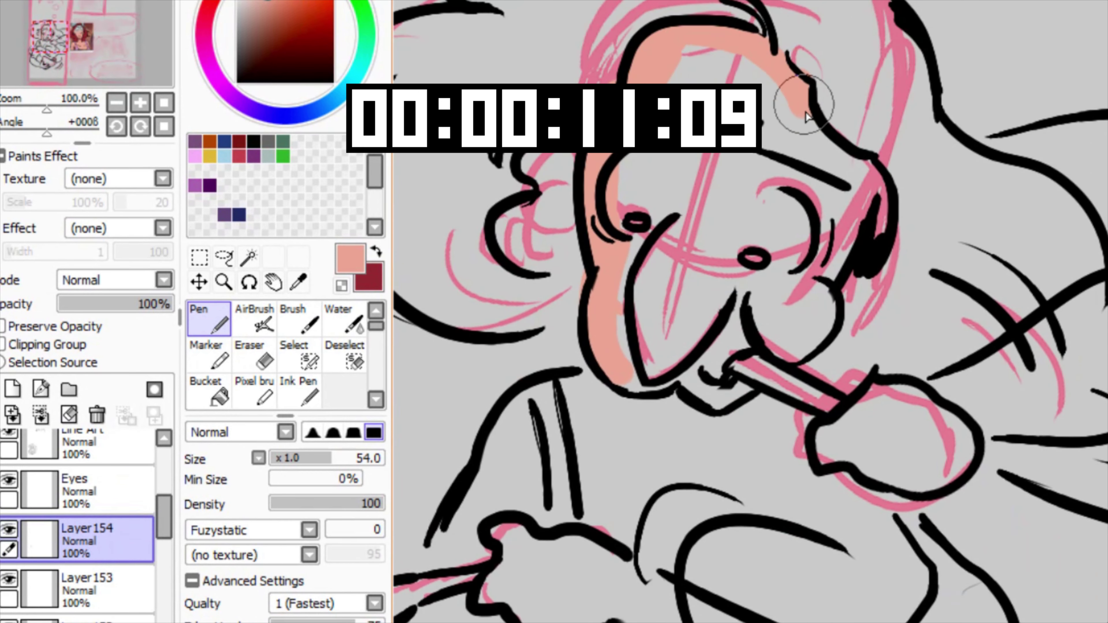
mouse_move(866, 214)
mouse_down()
mouse_move(802, 293)
mouse_move(816, 334)
mouse_up()
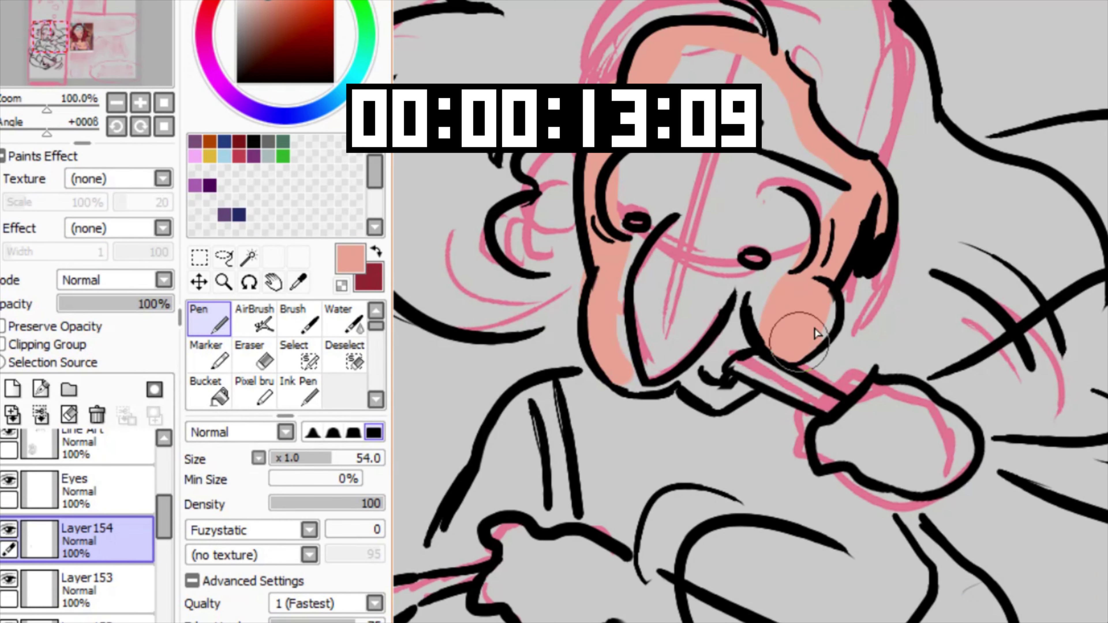
Bucket-fill the enclosed interior of the face with the skin color
mouse_move(696, 324)
mouse_down()
mouse_move(664, 322)
mouse_move(685, 314)
mouse_move(676, 243)
mouse_up()
key(g)
click(677, 245)
Paint the raised arm and the hand at the mouth in the skin color with the Pen tool
key(n)
mouse_move(866, 324)
mouse_down()
mouse_move(884, 319)
mouse_move(782, 272)
mouse_move(742, 277)
mouse_move(922, 176)
mouse_move(931, 226)
mouse_up()
scroll(917, 244, down, 1)
Paint the forearm crossing the chest and the hand over the bowl in the skin color, enlarging the pen to size 89
mouse_move(671, 380)
mouse_down()
mouse_move(798, 242)
mouse_move(899, 244)
mouse_up()
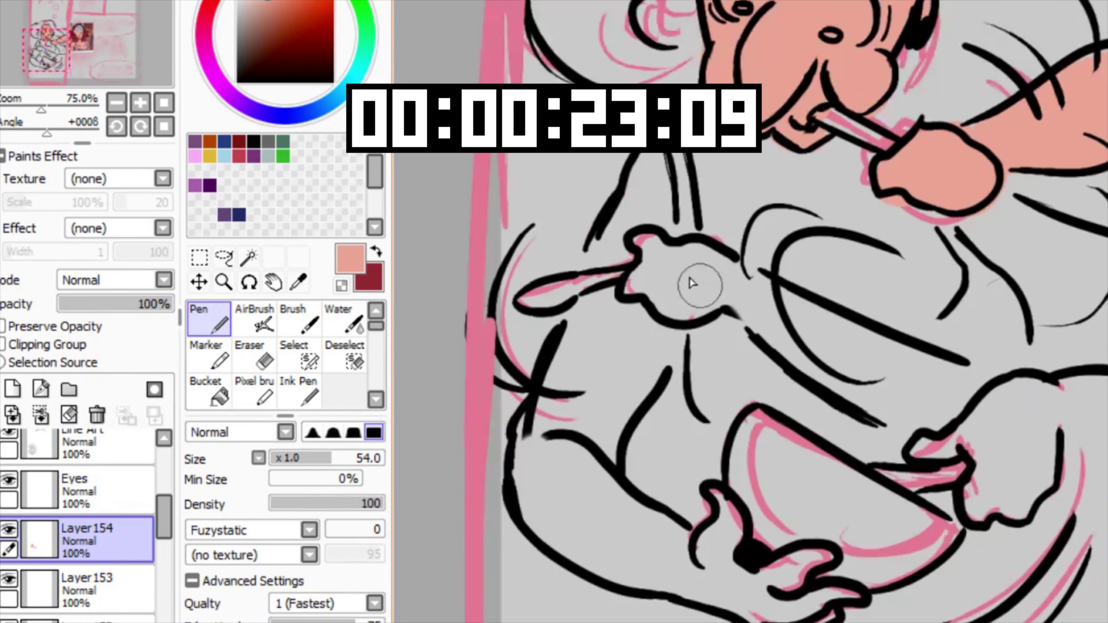
mouse_move(690, 284)
mouse_down()
mouse_move(680, 292)
mouse_move(918, 416)
mouse_move(932, 397)
mouse_up()
drag(662, 242, 666, 267)
drag(868, 385, 600, 248)
mouse_move(707, 308)
mouse_down()
mouse_move(721, 309)
mouse_move(714, 354)
mouse_up()
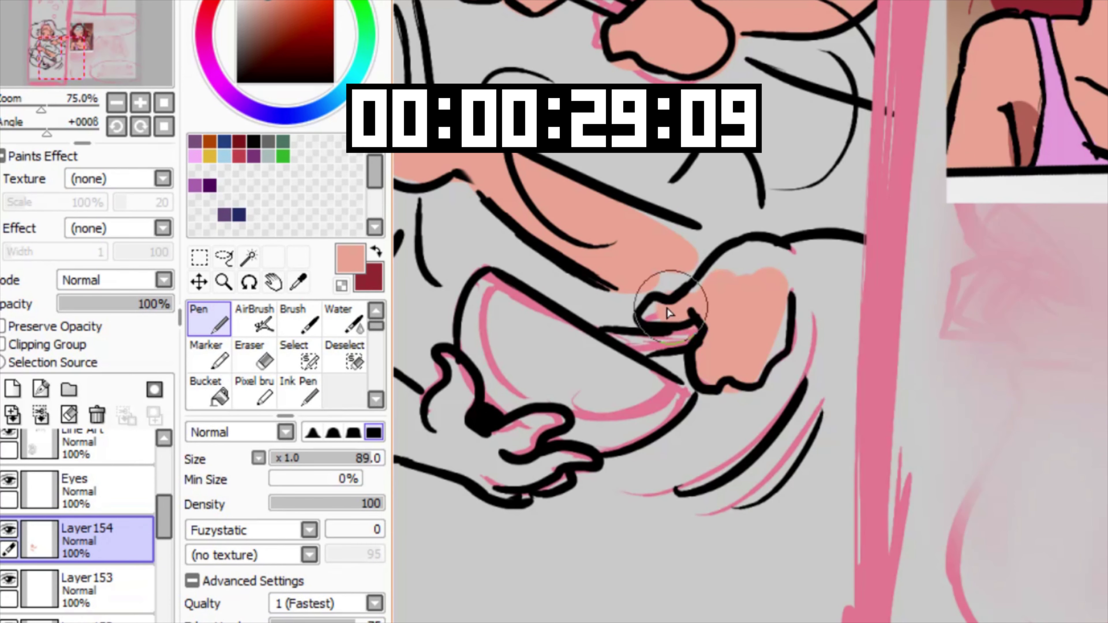
mouse_move(670, 313)
mouse_down()
mouse_move(779, 302)
mouse_move(733, 315)
mouse_up()
drag(781, 269, 824, 304)
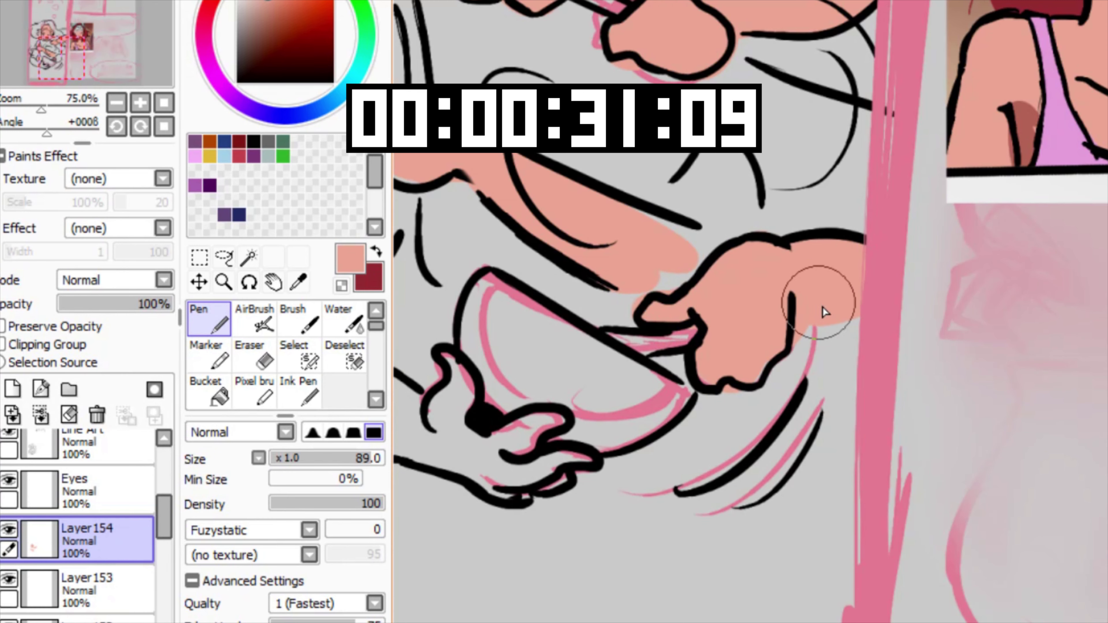
Block in the hand under the bowl, the bent arm, the shoulder and the chest in the skin color
scroll(824, 304, left, 5)
mouse_move(659, 393)
mouse_down()
mouse_move(565, 322)
mouse_move(687, 400)
mouse_move(742, 395)
mouse_move(724, 364)
mouse_up()
mouse_move(815, 437)
mouse_down()
mouse_move(794, 464)
mouse_move(818, 473)
mouse_up()
drag(638, 328, 657, 421)
mouse_move(605, 306)
mouse_down()
mouse_move(622, 264)
mouse_move(571, 351)
mouse_move(638, 343)
mouse_move(701, 268)
mouse_move(668, 155)
mouse_move(650, 302)
mouse_up()
mouse_move(709, 341)
mouse_down()
mouse_move(675, 231)
mouse_move(742, 296)
mouse_move(799, 329)
mouse_move(817, 280)
mouse_move(762, 235)
mouse_move(799, 230)
mouse_up()
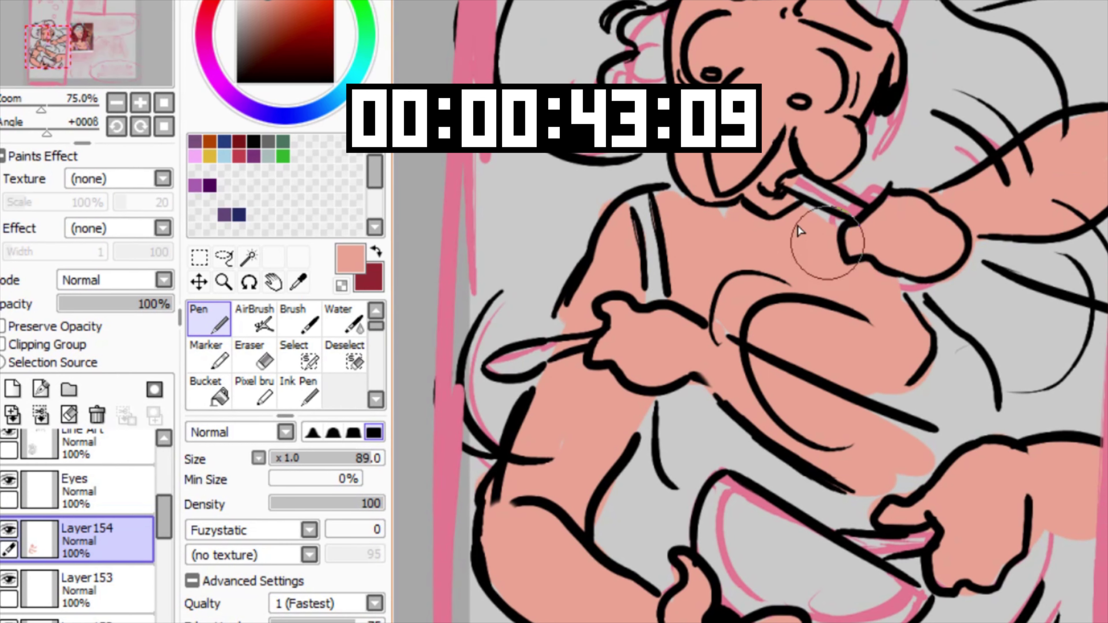
Select Layer153 and paint the inner outline of the hair in dark red
drag(818, 187, 753, 379)
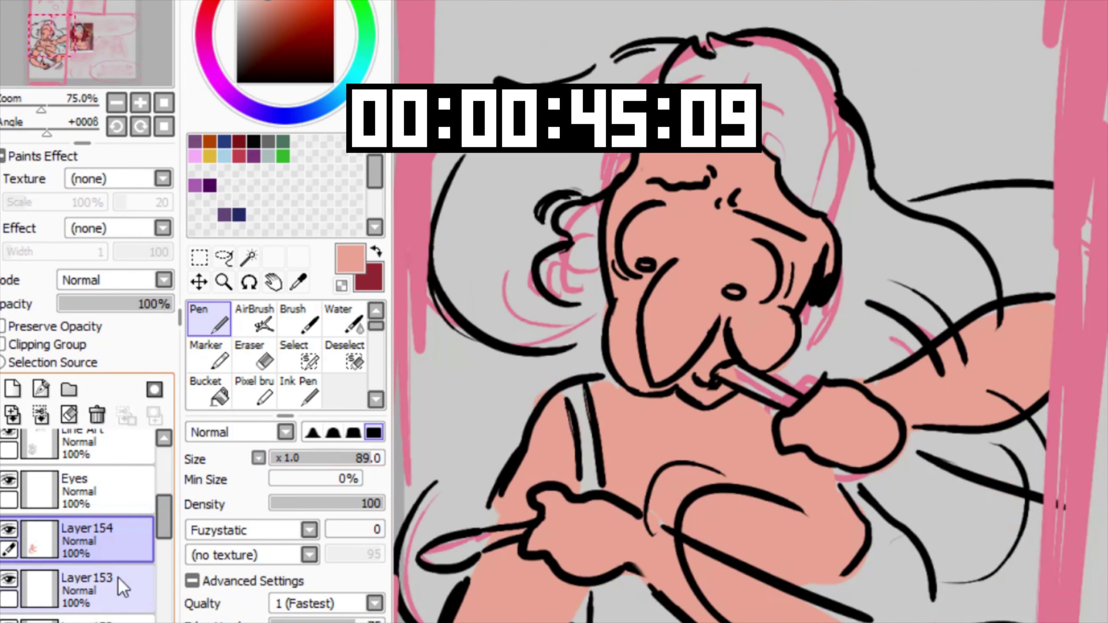
click(119, 587)
key(x)
mouse_move(620, 271)
mouse_down()
mouse_move(693, 240)
mouse_move(629, 293)
mouse_move(674, 299)
mouse_move(505, 179)
mouse_move(565, 100)
mouse_up()
mouse_move(628, 85)
mouse_down()
mouse_move(698, 39)
mouse_move(785, 22)
mouse_move(864, 26)
mouse_move(924, 172)
mouse_move(776, 94)
mouse_move(866, 144)
mouse_move(890, 210)
mouse_move(690, 257)
mouse_up()
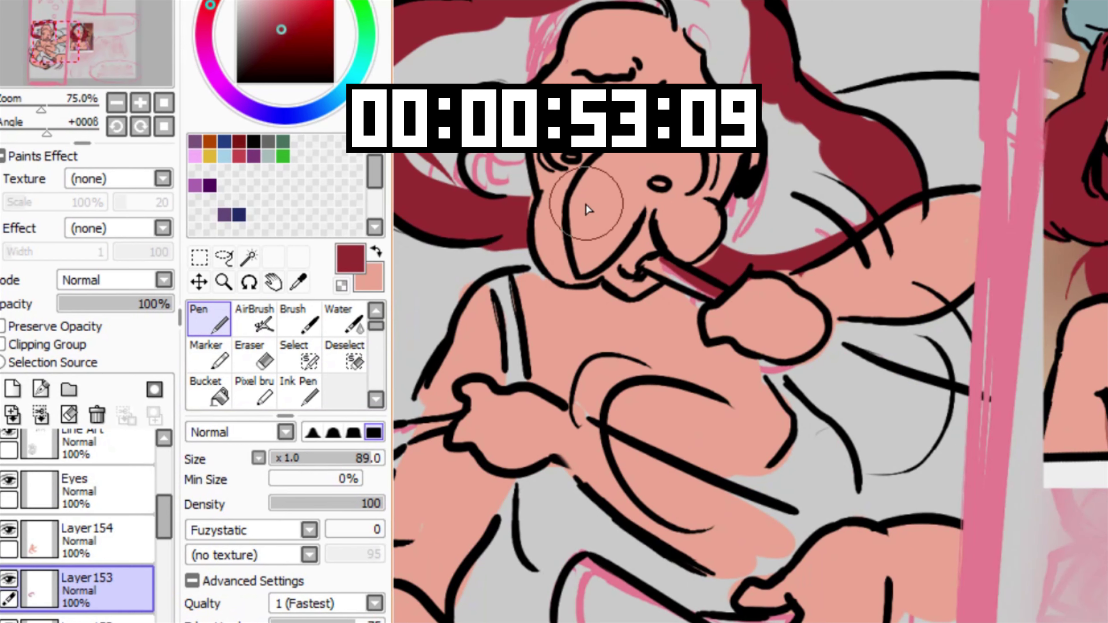
Bucket-fill the outlined hair with dark red and cover the leftover gap beside the curl with the Pen tool
mouse_move(531, 216)
mouse_down()
mouse_move(623, 243)
mouse_move(709, 235)
mouse_up()
key(g)
click(659, 238)
key(n)
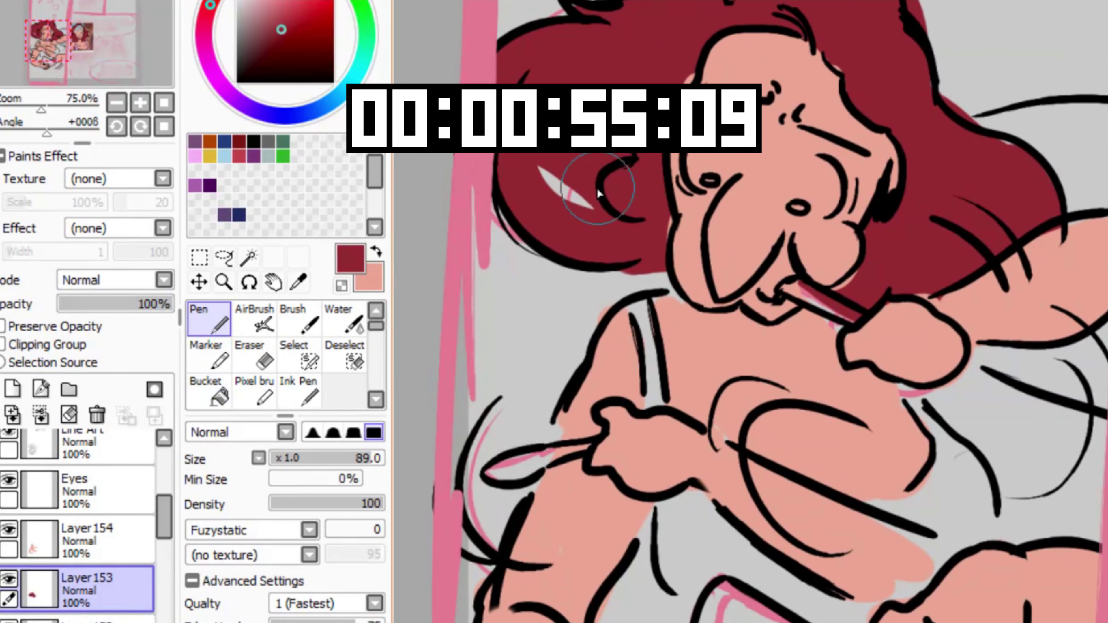
drag(720, 278, 621, 196)
Sample the lavender of the reference portrait's top and paint the shoulder strap on the layer below Layer153
drag(1003, 187, 757, 279)
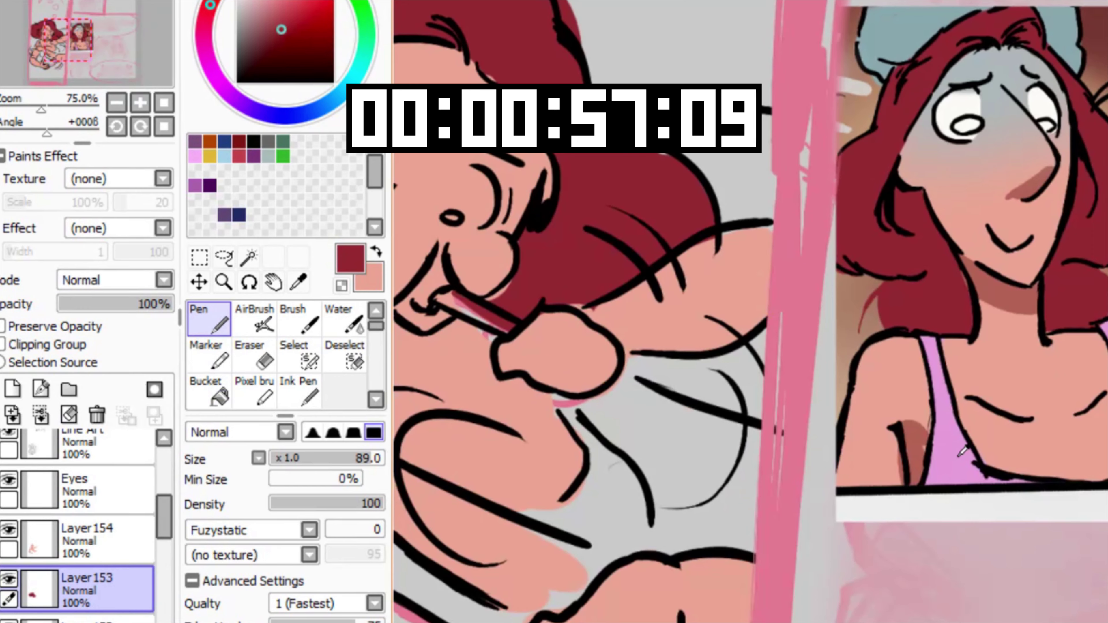
right_click(958, 452)
drag(703, 476, 973, 388)
click(96, 620)
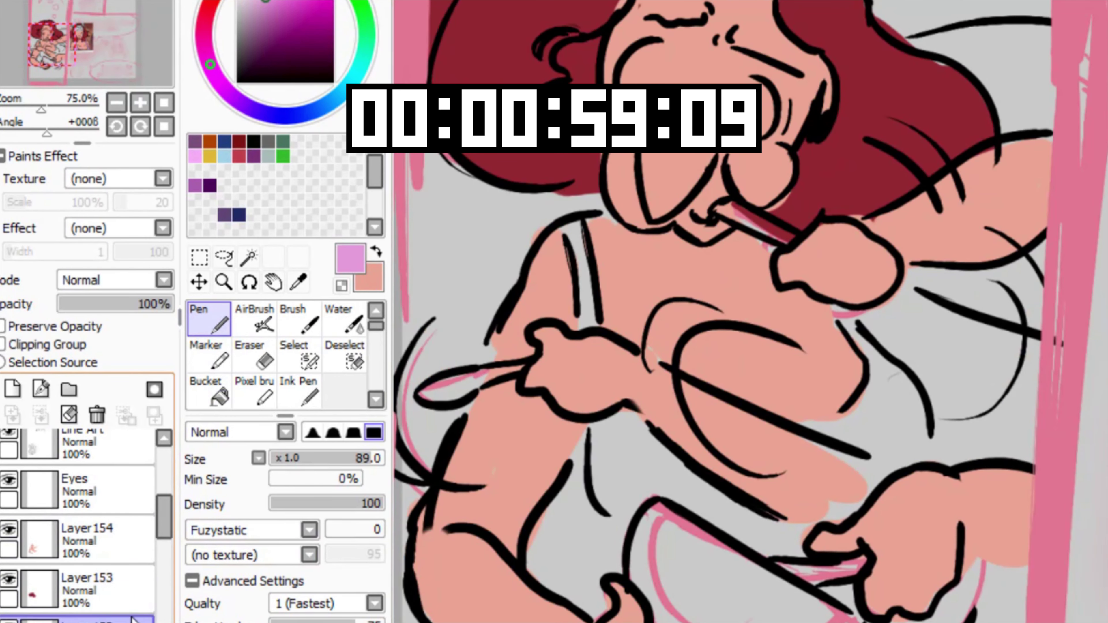
drag(583, 411, 583, 356)
drag(591, 243, 582, 198)
Fill in the character's top and skirt with lavender, from the waist and side of the chest down below the bowl
drag(622, 384, 633, 436)
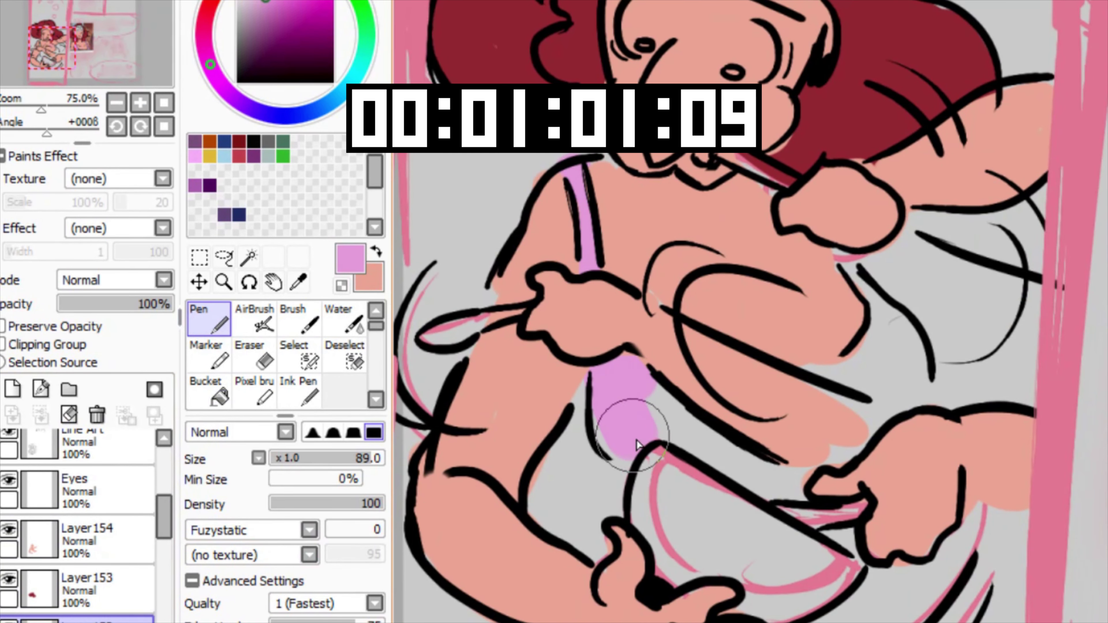
drag(646, 375, 704, 425)
mouse_move(786, 392)
mouse_down()
mouse_move(846, 375)
mouse_move(851, 287)
mouse_up()
mouse_move(803, 509)
mouse_down()
mouse_move(763, 210)
mouse_move(784, 91)
mouse_up()
mouse_move(613, 280)
mouse_down()
mouse_move(624, 226)
mouse_move(718, 315)
mouse_move(792, 289)
mouse_move(791, 400)
mouse_move(813, 393)
mouse_up()
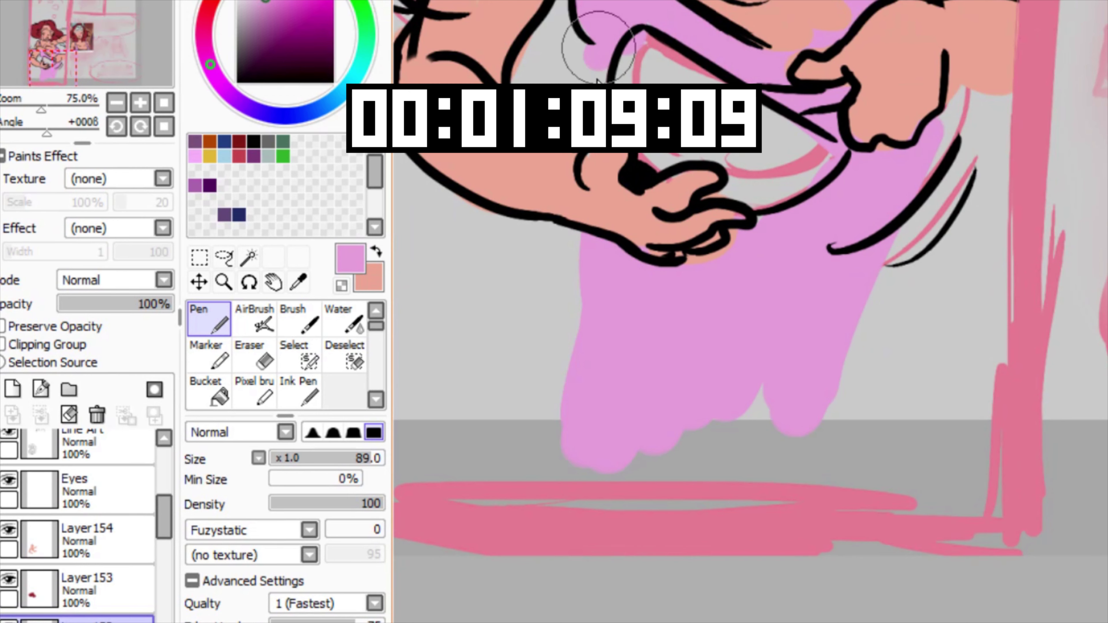
drag(622, 226, 559, 396)
Choose the muted purple swatch and paint the mixing bowl with it
scroll(519, 317, up, 3)
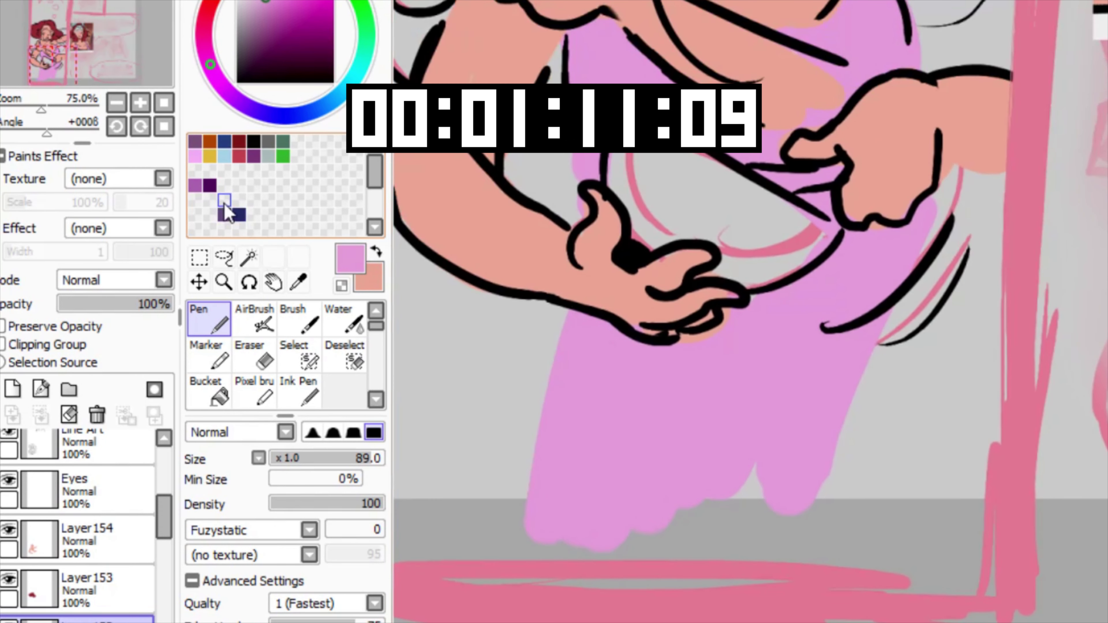
click(224, 215)
scroll(732, 322, up, 3)
mouse_move(674, 306)
mouse_down()
mouse_move(747, 322)
mouse_move(742, 347)
mouse_move(637, 358)
mouse_move(606, 292)
mouse_move(663, 258)
mouse_up()
scroll(680, 198, up, 5)
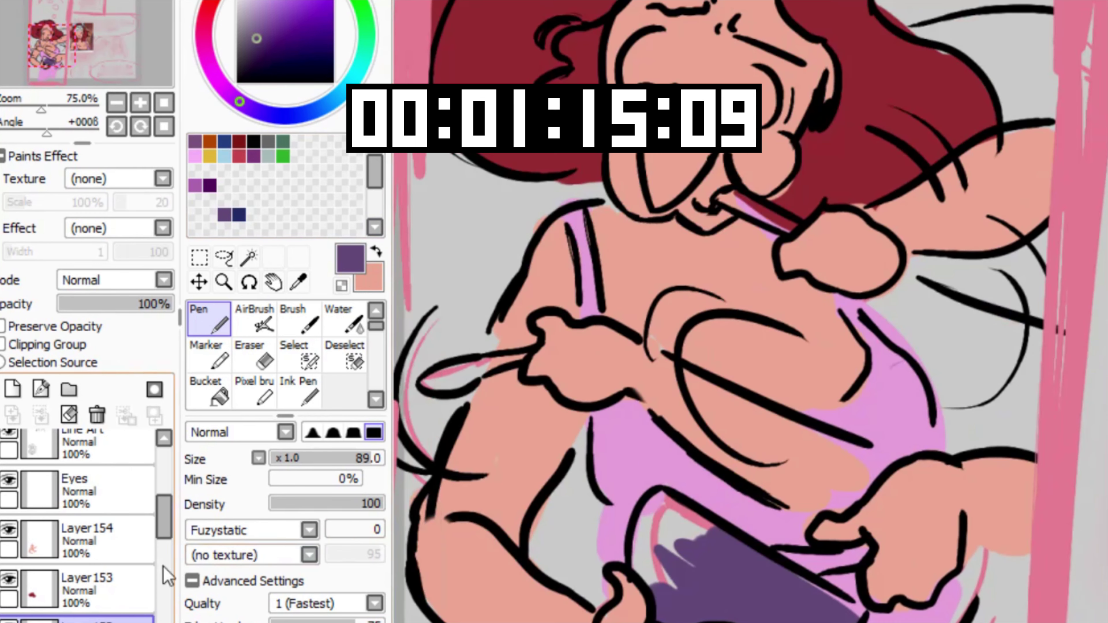
Turn on Preserve Opacity for Layer154, Layer153 and Layer152, and make Layer154 the active layer
click(104, 530)
click(3, 327)
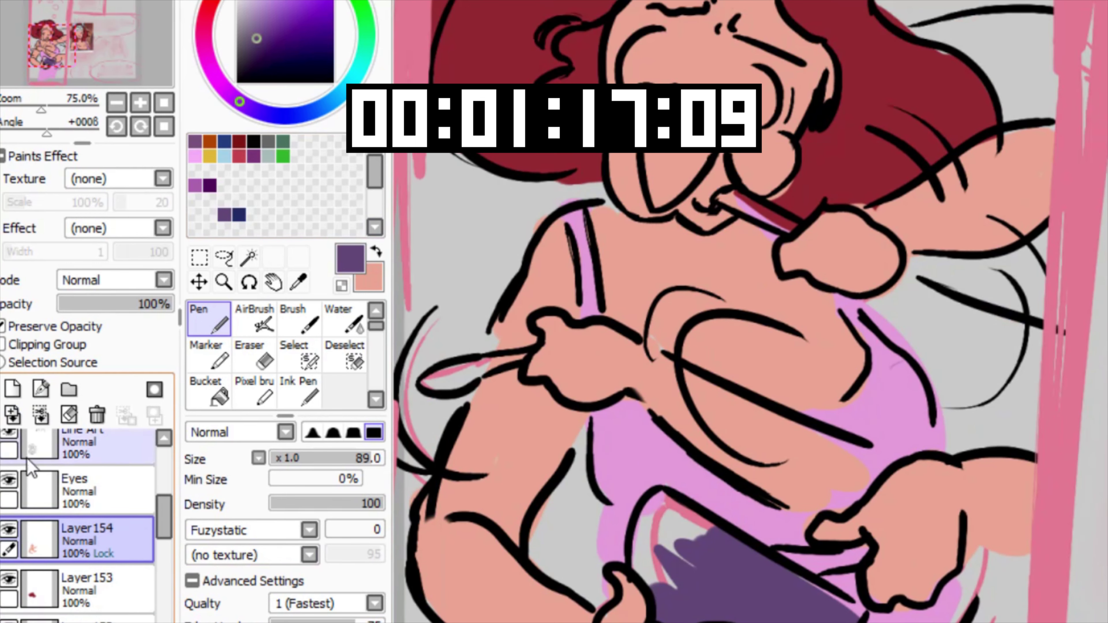
click(46, 583)
click(3, 328)
click(79, 618)
click(3, 327)
click(104, 579)
click(102, 541)
Sample the shadowed skin tone from the reference portrait and shade the forehead and side of the face under the hair
drag(881, 187, 633, 264)
alt+click(1046, 270)
drag(654, 181, 918, 228)
mouse_move(784, 145)
mouse_down()
mouse_move(815, 190)
mouse_move(793, 151)
mouse_up()
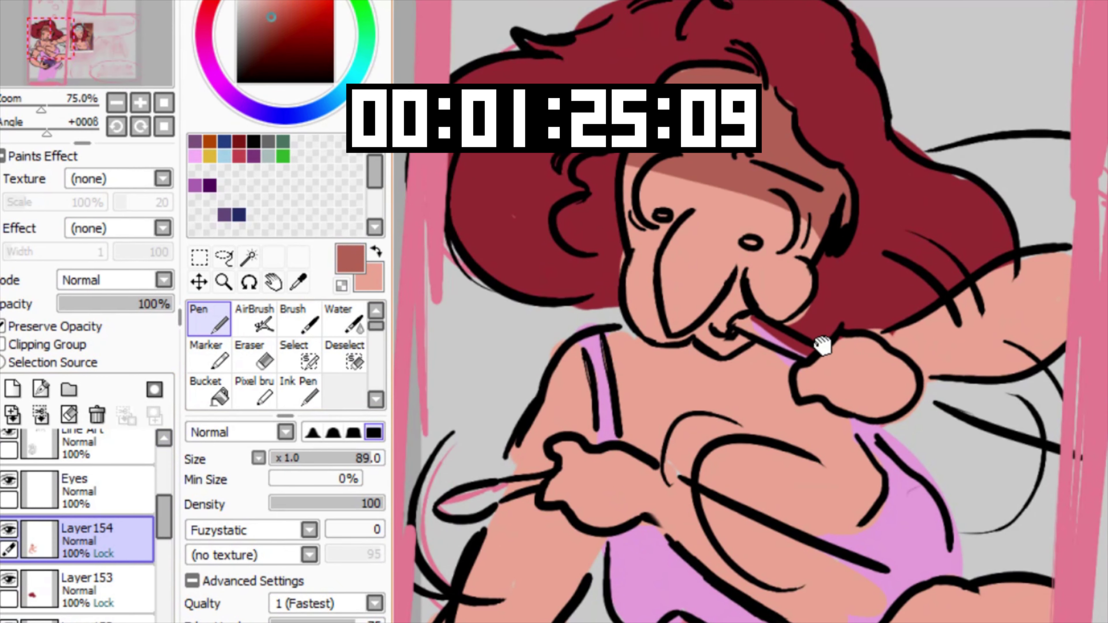
Shade the neck and upper chest below the chin with the darker skin tone
scroll(755, 341, down, 5)
scroll(716, 228, left, 1)
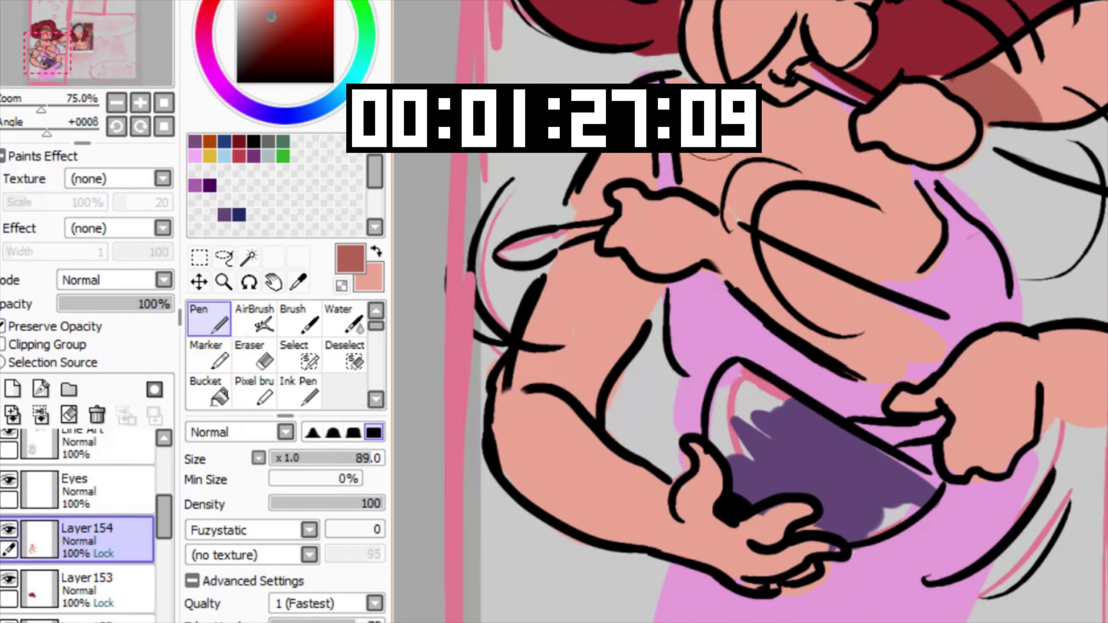
drag(685, 69, 770, 169)
drag(771, 181, 640, 245)
Choose the muted purple swatch, select Layer152 and paint the bowl's shadow on the lavender skirt
key(x)
click(226, 213)
drag(804, 528, 748, 263)
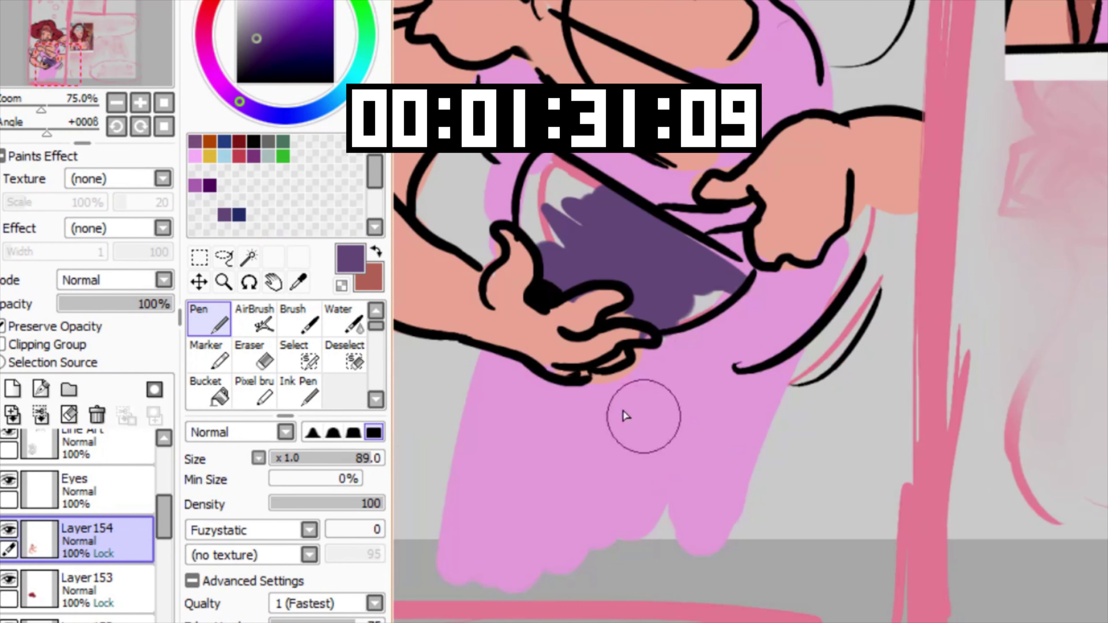
click(112, 578)
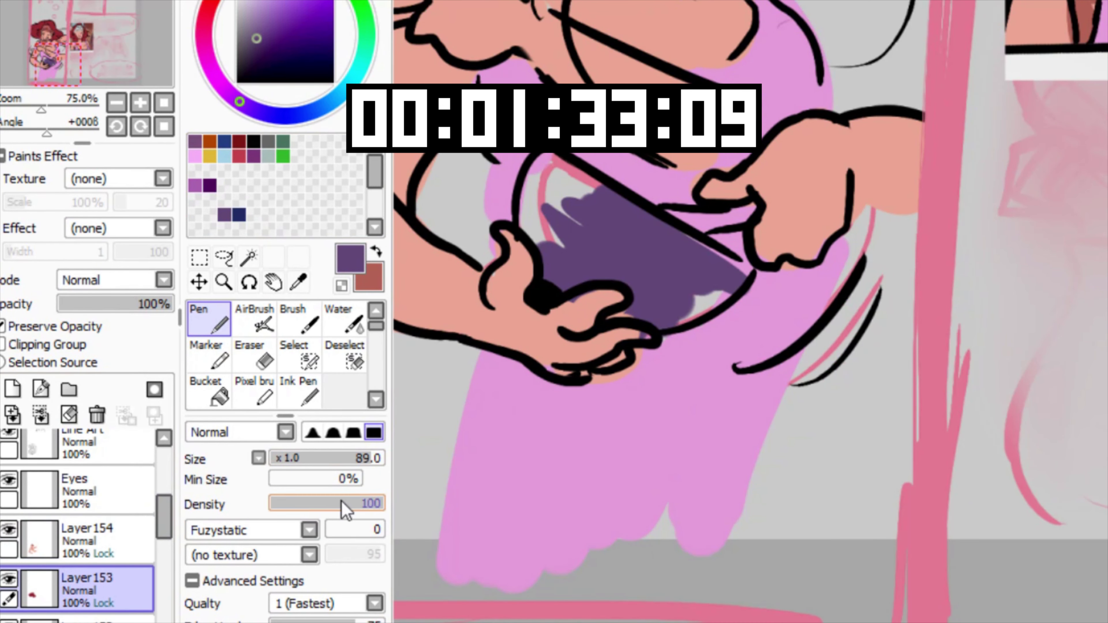
click(112, 620)
mouse_move(615, 390)
mouse_down()
mouse_move(699, 422)
mouse_move(628, 363)
mouse_move(750, 323)
mouse_move(668, 391)
mouse_move(623, 410)
mouse_up()
scroll(549, 218, up, 10)
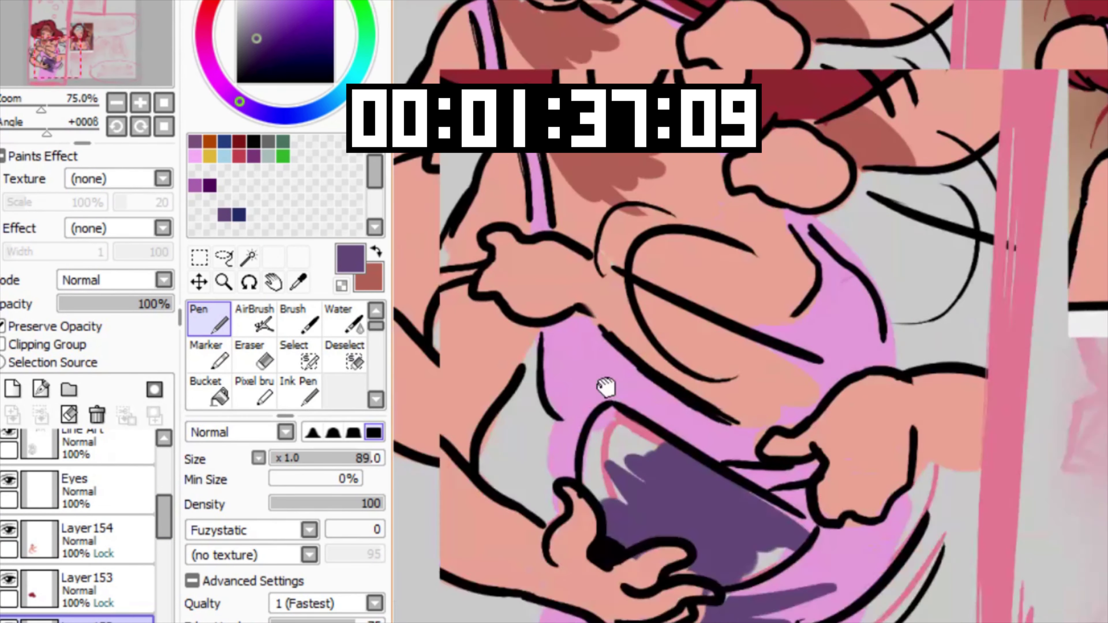
Select Layer153 and paint purple shadows in the inner hair on both sides of the face
click(116, 592)
mouse_move(572, 226)
mouse_down()
mouse_move(549, 233)
mouse_move(543, 180)
mouse_move(513, 195)
mouse_up()
mouse_move(826, 290)
mouse_down()
mouse_move(766, 263)
mouse_move(794, 264)
mouse_move(790, 171)
mouse_up()
scroll(807, 231, down, 1)
drag(698, 262, 702, 285)
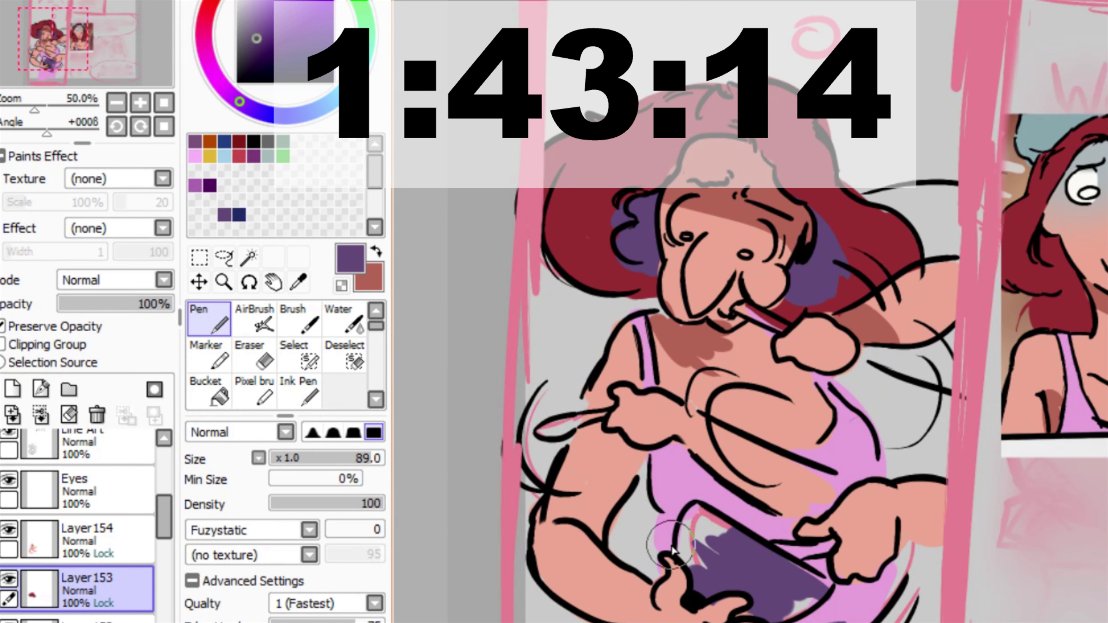
Sample the teal of the reference portrait's headband and airbrush it across the eyes and nose on a new layer above Layer154
right_click(1039, 139)
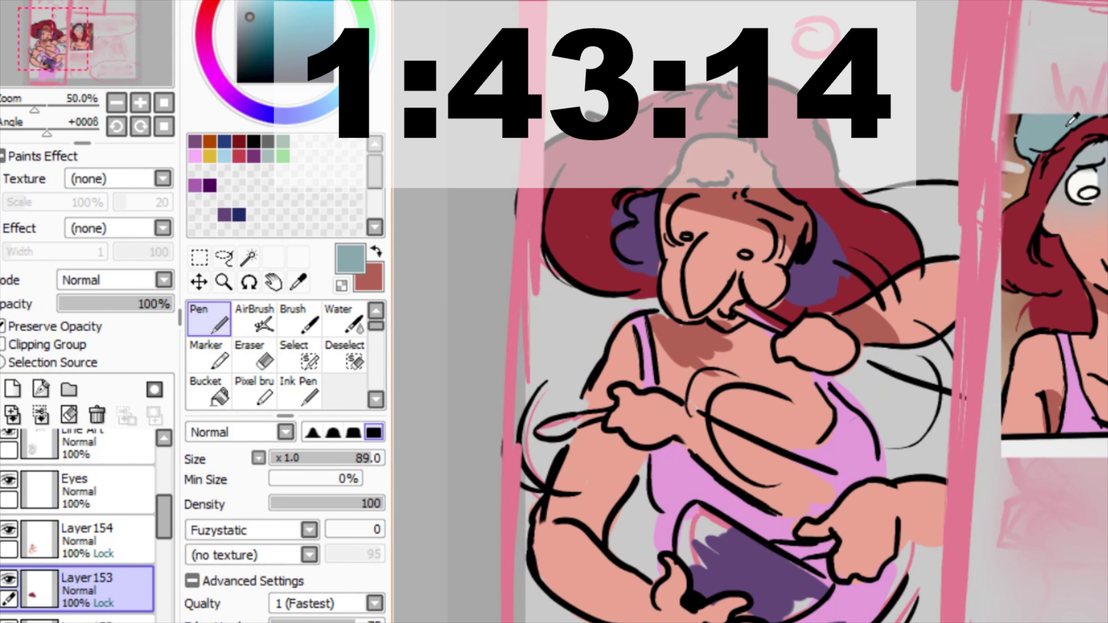
click(71, 538)
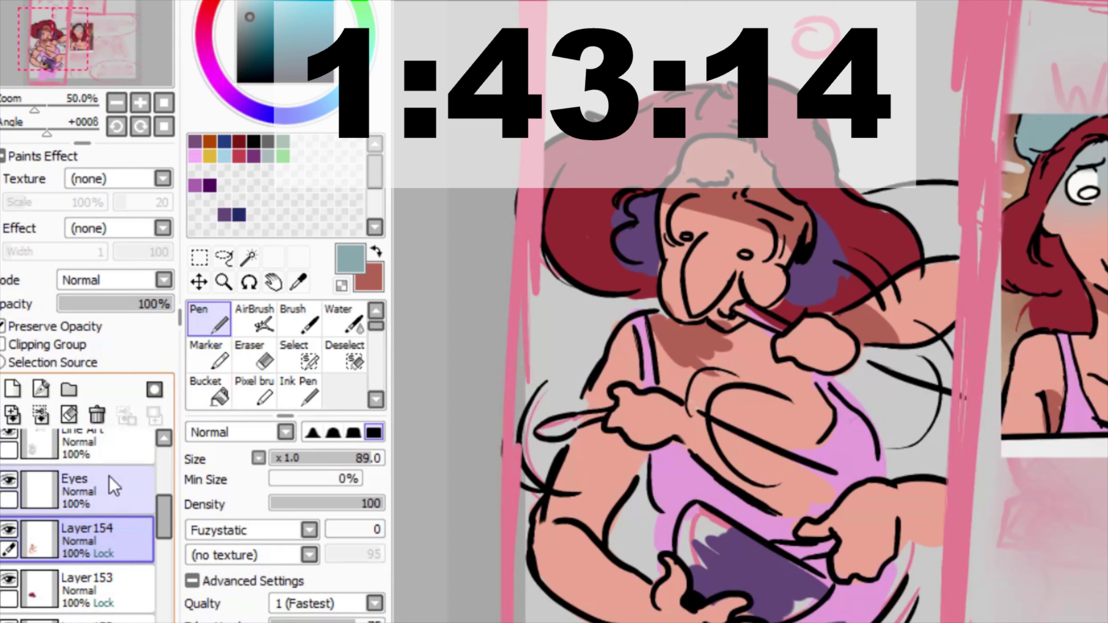
click(12, 389)
key(b)
scroll(736, 213, up, 1)
mouse_move(711, 214)
mouse_down()
mouse_move(677, 240)
mouse_move(654, 214)
mouse_move(803, 247)
mouse_up()
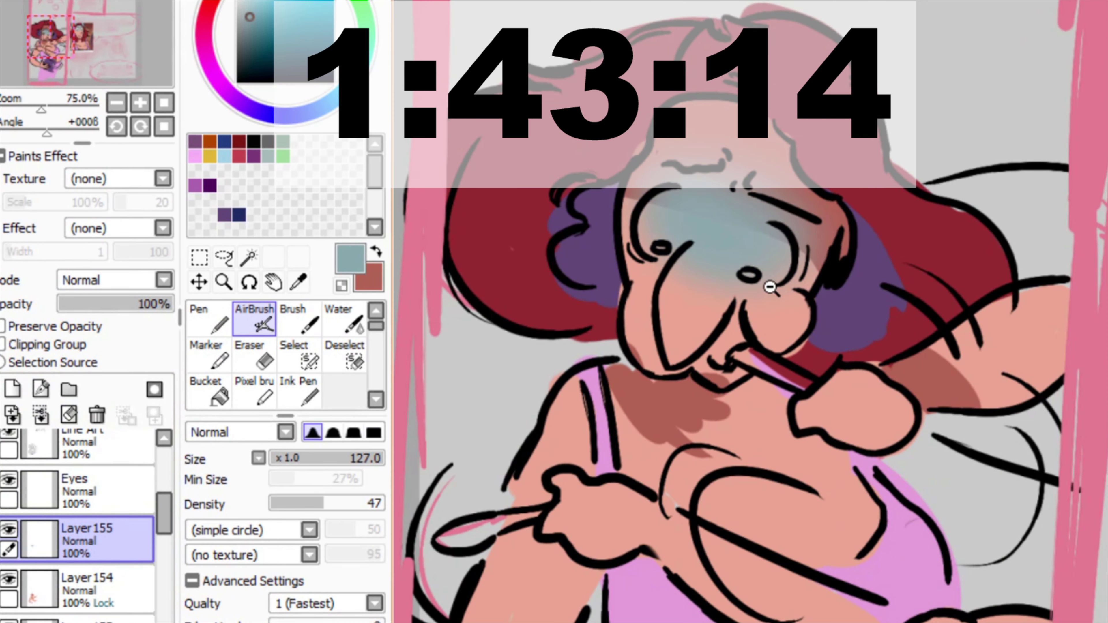
scroll(769, 289, down, 1)
drag(767, 391, 724, 316)
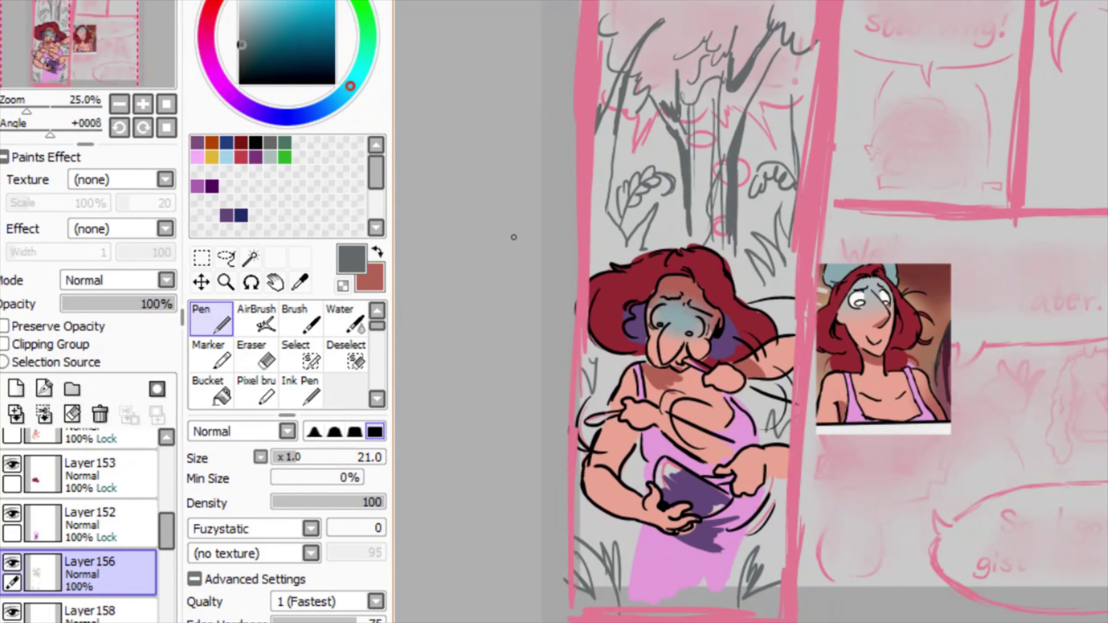
Select Layer157 below the character's color layers and choose a green color
scroll(119, 541, down, 5)
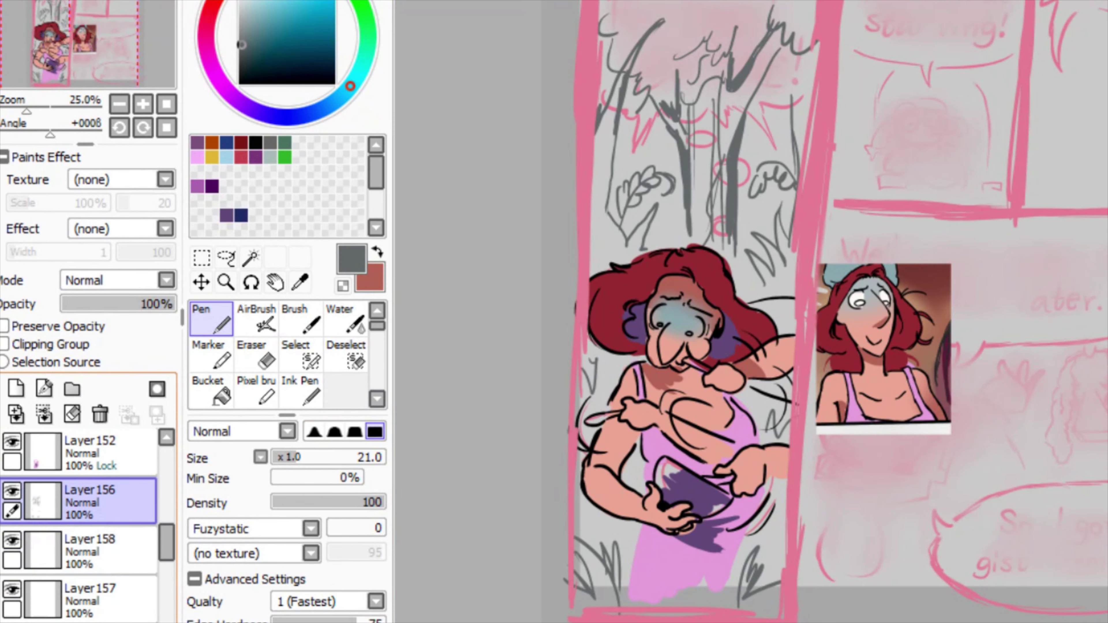
scroll(108, 530, up, 3)
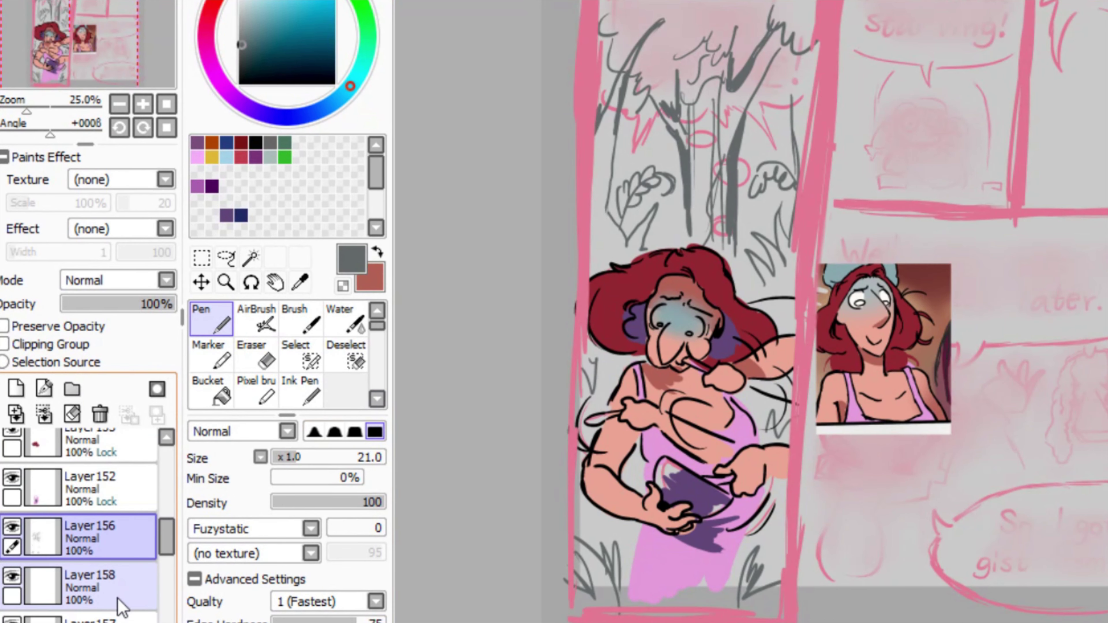
scroll(107, 529, up, 2)
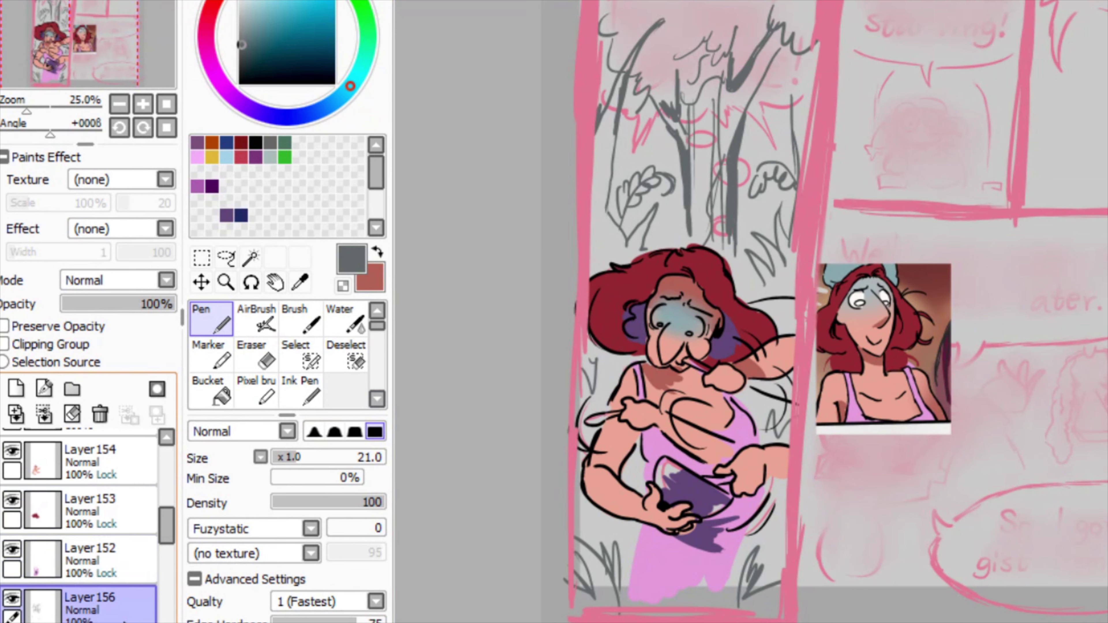
scroll(122, 616, down, 3)
click(126, 609)
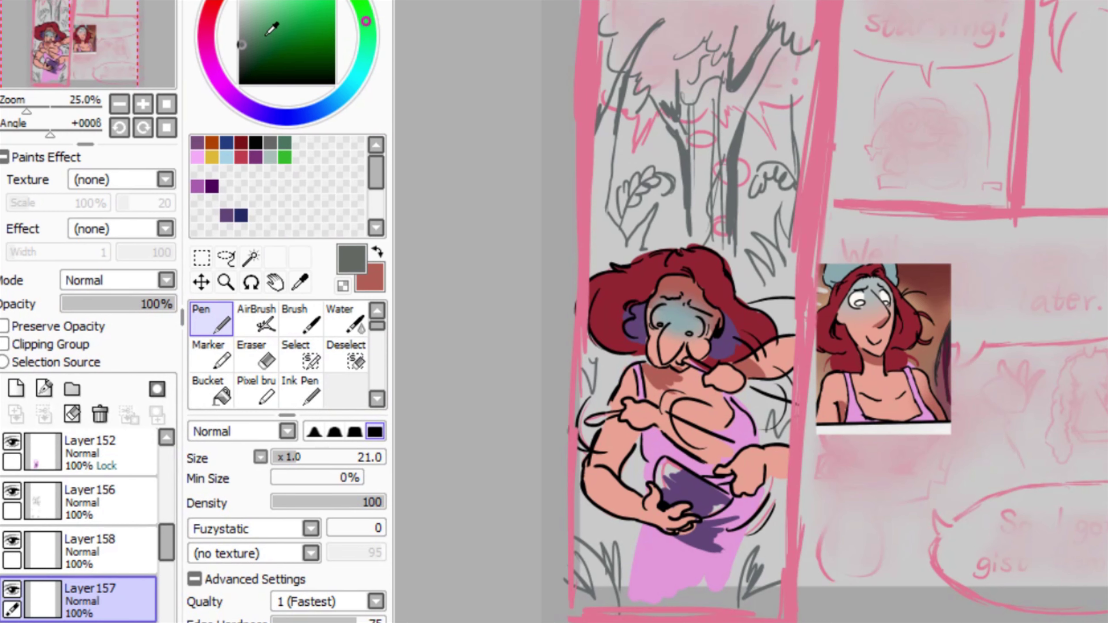
click(285, 16)
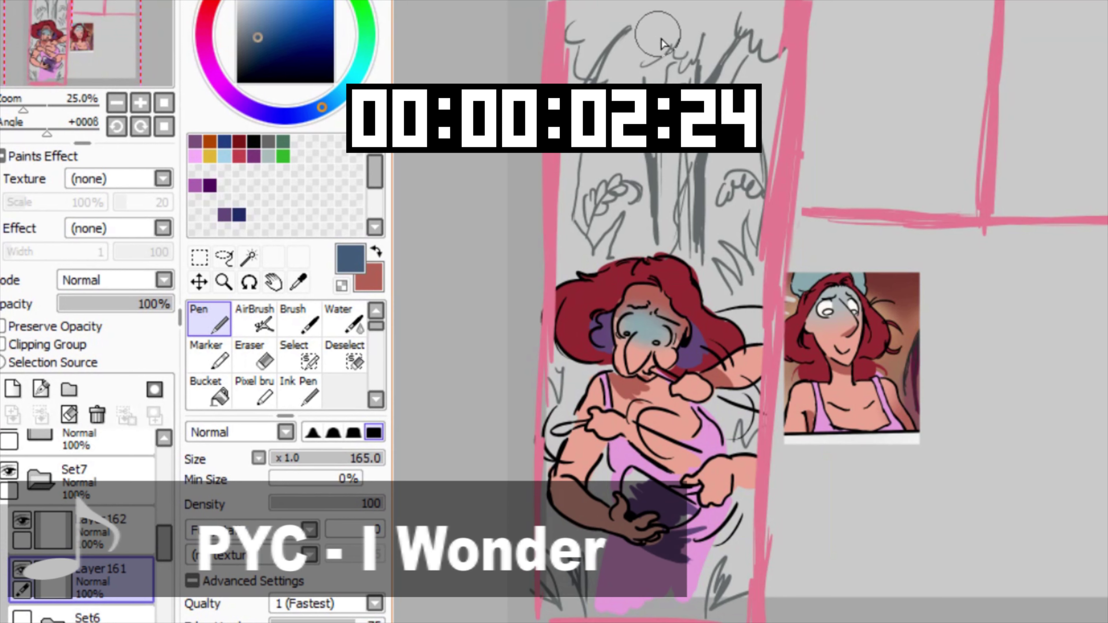
Choose a pale yellow and paint the forest background behind the trees on Layer161 at brush size 305
click(265, 0)
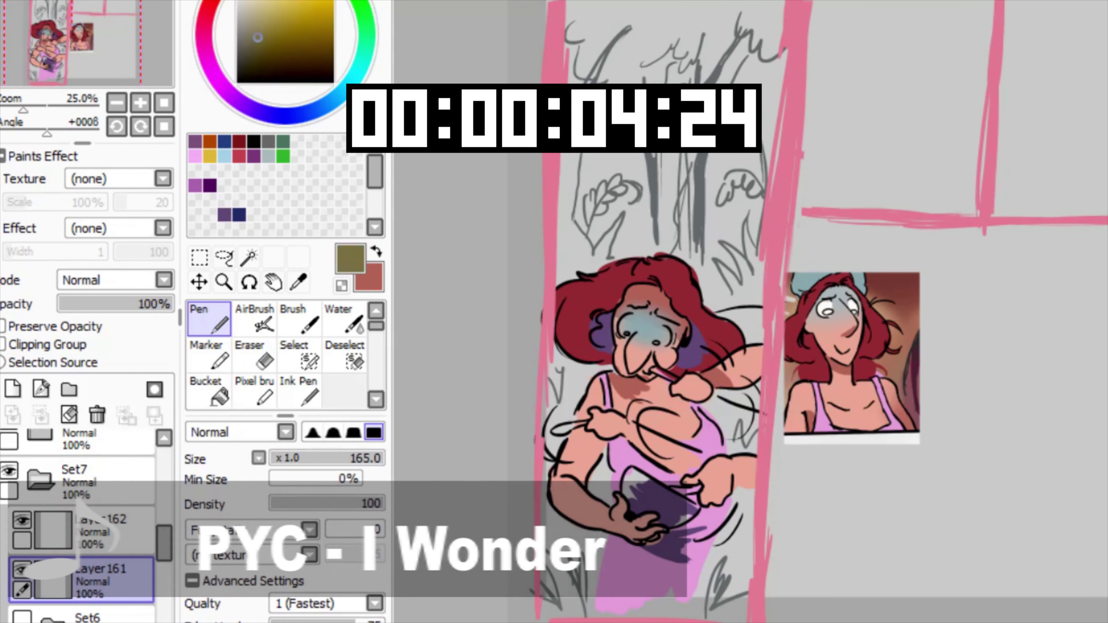
click(271, 2)
click(264, 0)
drag(646, 157, 674, 175)
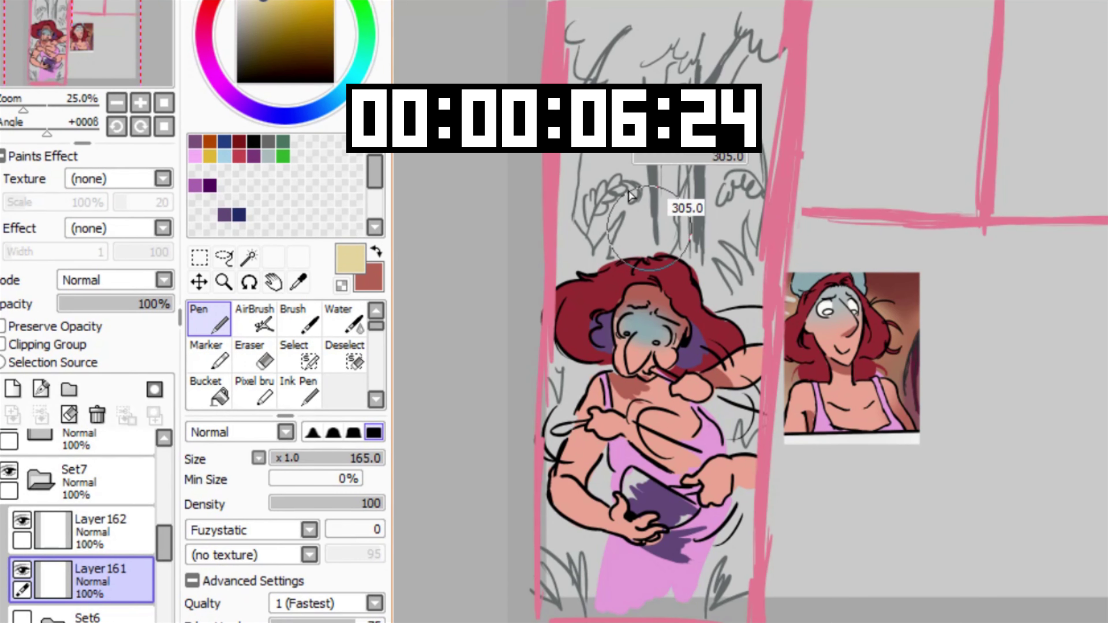
mouse_move(653, 231)
mouse_down()
mouse_move(613, 148)
mouse_move(584, 138)
mouse_up()
mouse_move(603, 205)
mouse_down()
mouse_move(663, 262)
mouse_move(725, 218)
mouse_move(751, 166)
mouse_move(580, 40)
mouse_move(712, 282)
mouse_up()
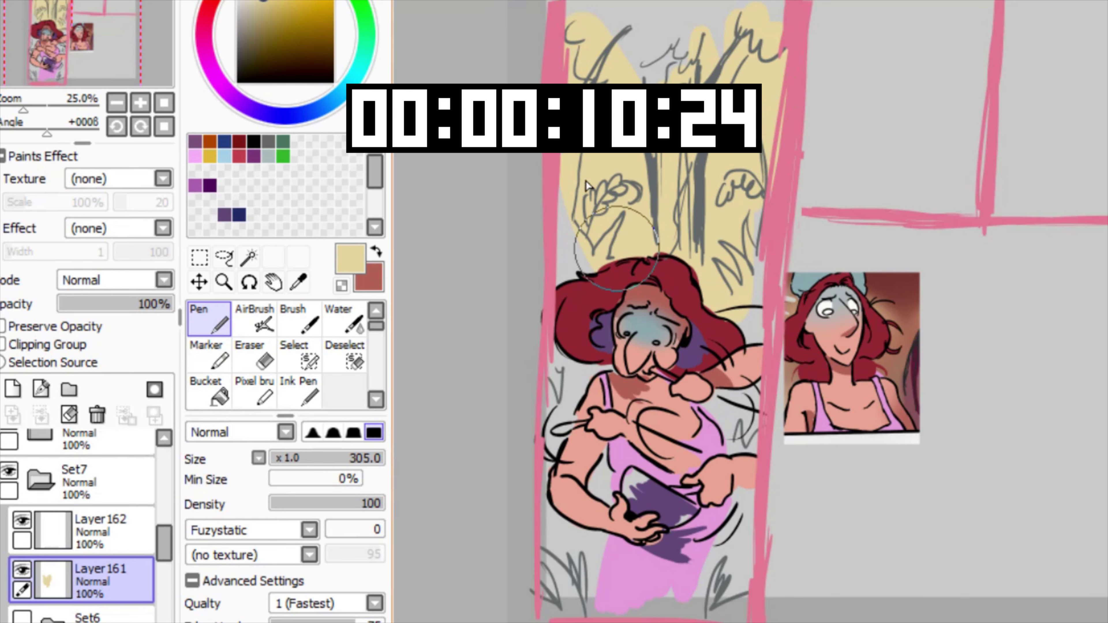
Choose a light green and paint the grass around the figure and the foliage along the panel's upper part
key(x)
click(356, 2)
drag(270, 14, 262, 12)
mouse_move(597, 253)
mouse_down()
mouse_move(615, 289)
mouse_move(601, 318)
mouse_move(708, 332)
mouse_move(764, 314)
mouse_move(748, 287)
mouse_move(698, 384)
mouse_move(554, 384)
mouse_move(580, 524)
mouse_move(740, 415)
mouse_move(645, 555)
mouse_move(645, 584)
mouse_move(720, 587)
mouse_up()
drag(680, 230, 650, 300)
drag(640, 160, 615, 160)
mouse_move(575, 127)
mouse_down()
mouse_move(662, 90)
mouse_move(705, 62)
mouse_move(697, 87)
mouse_move(736, 112)
mouse_move(704, 54)
mouse_move(737, 11)
mouse_move(724, 27)
mouse_move(654, 4)
mouse_move(511, 48)
mouse_up()
drag(580, 253, 645, 214)
scroll(645, 214, up, 1)
drag(541, 207, 480, 207)
drag(536, 203, 541, 66)
scroll(674, 248, down, 1)
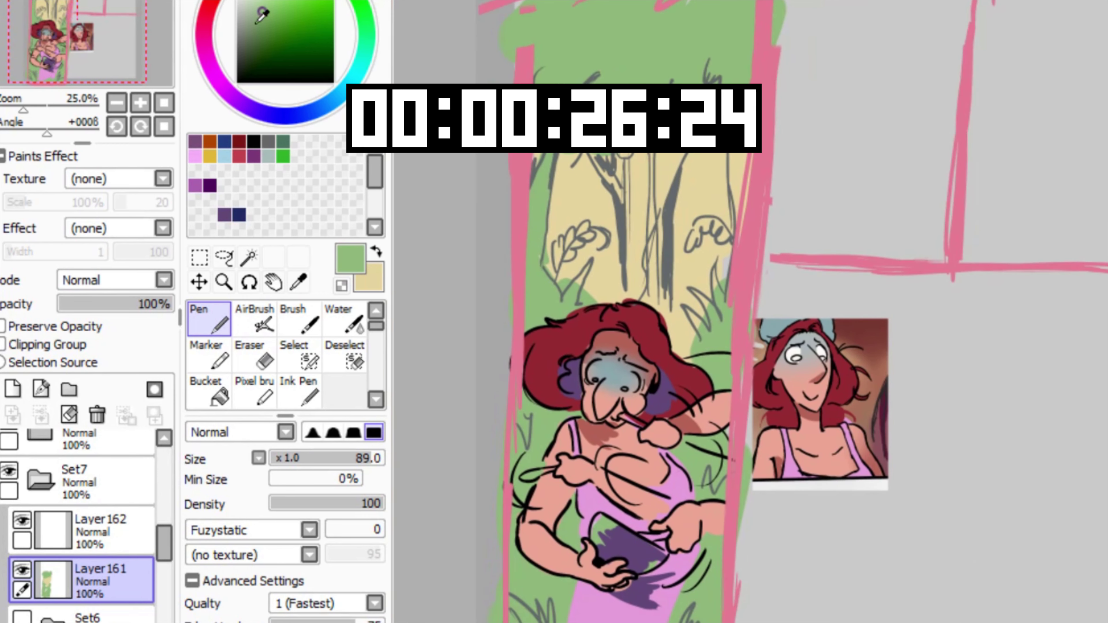
Choose a muted teal and paint the tree trunks behind the figure
drag(375, 42, 347, 85)
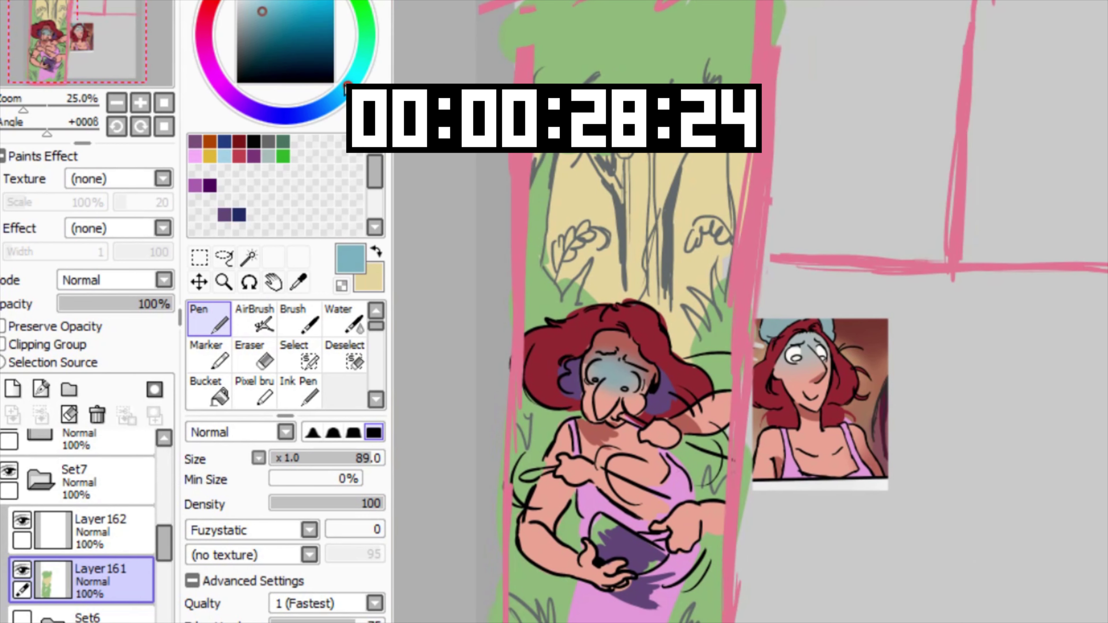
drag(268, 20, 251, 21)
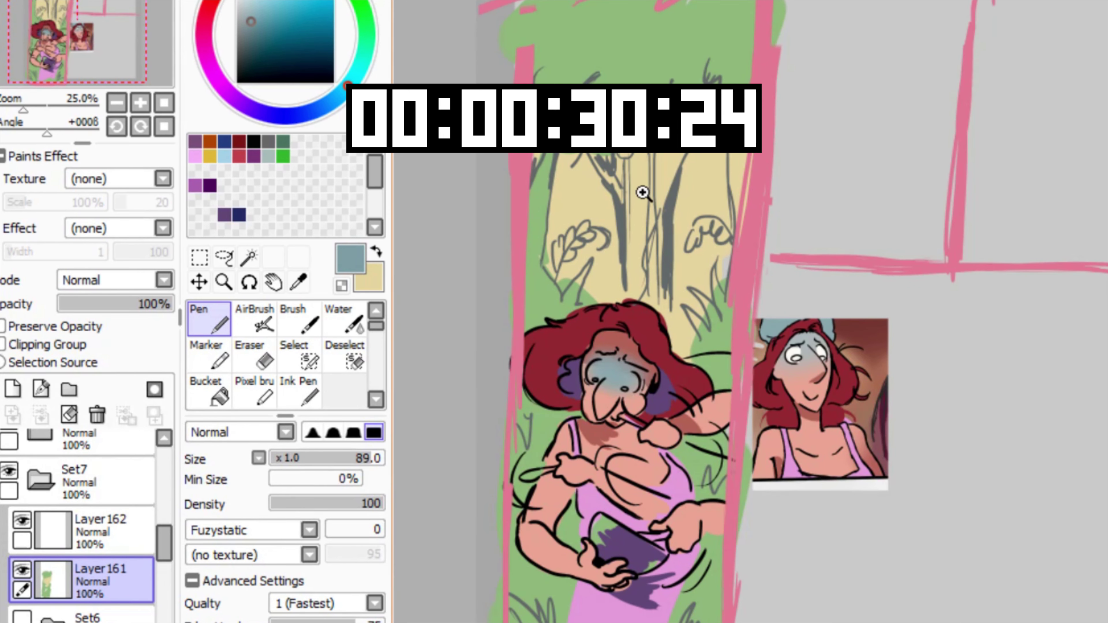
scroll(615, 207, up, 1)
mouse_move(580, 158)
mouse_down()
mouse_move(625, 225)
mouse_move(630, 205)
mouse_move(633, 315)
mouse_move(655, 345)
mouse_move(663, 278)
mouse_up()
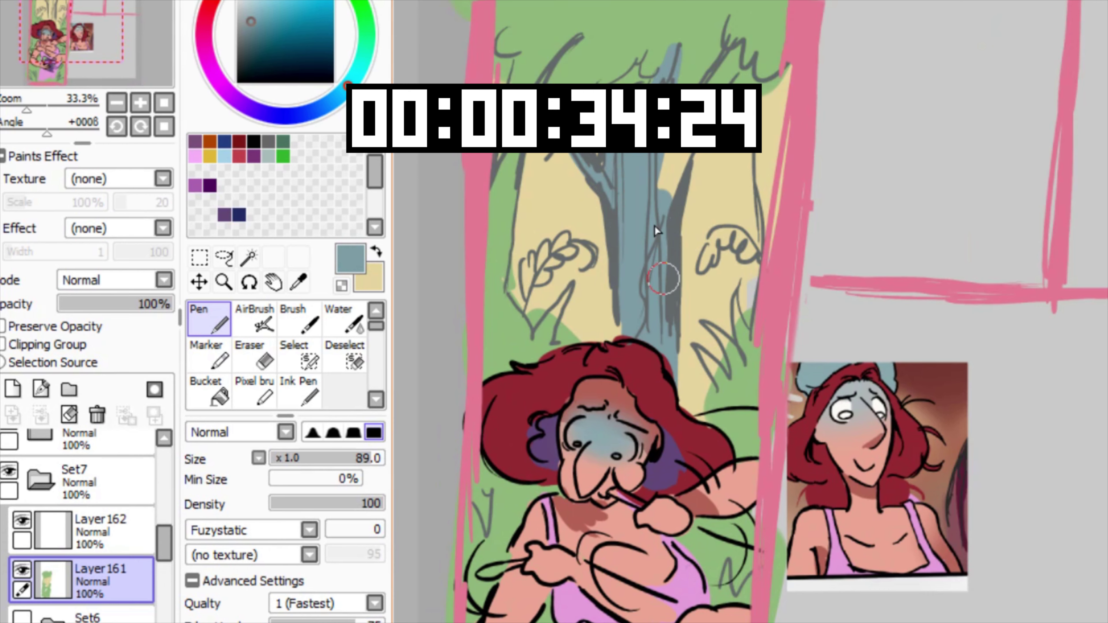
scroll(672, 186, down, 1)
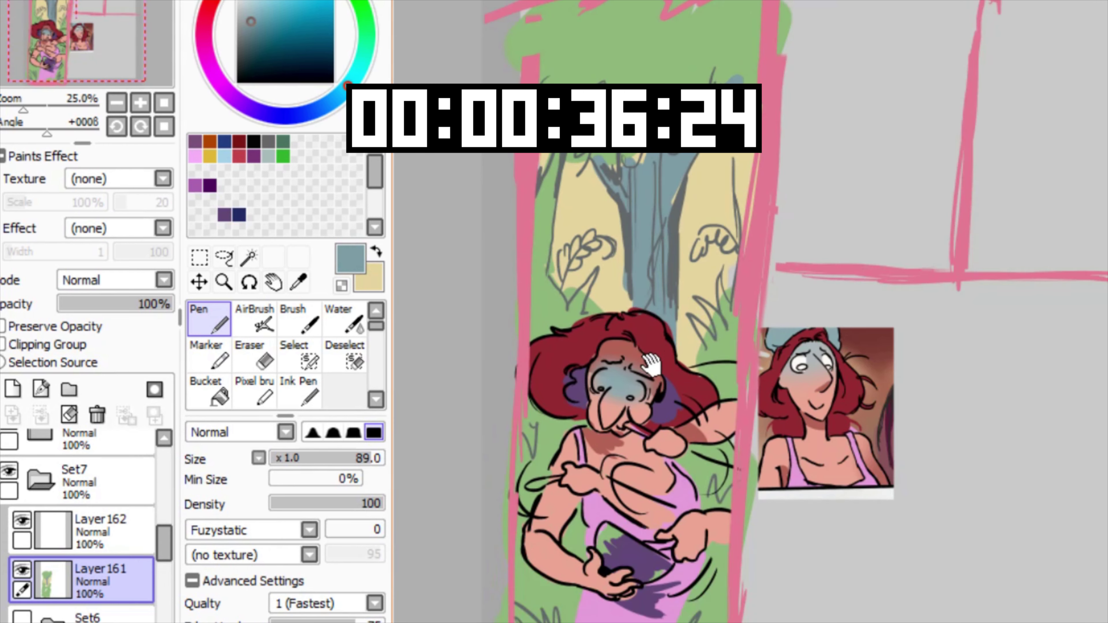
Choose a dark green and paint the foreground grass tufts in the panel's two lower corners at brush size 108
drag(670, 529, 664, 390)
click(370, 6)
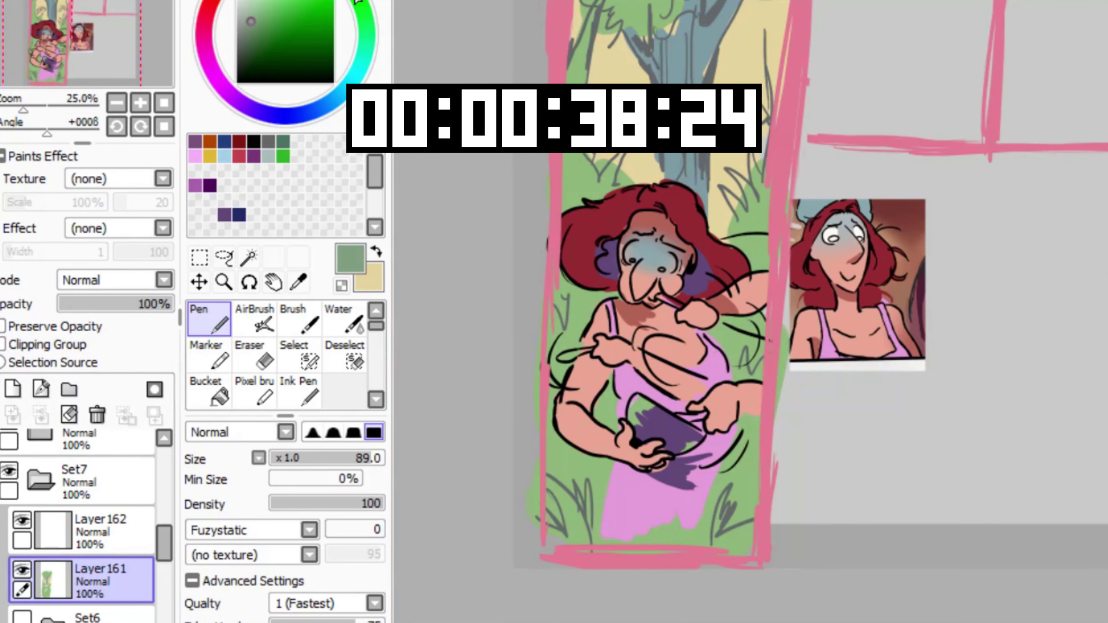
click(252, 34)
drag(252, 35, 261, 45)
mouse_move(608, 486)
mouse_down()
mouse_move(611, 397)
mouse_move(587, 461)
mouse_up()
key(bracketright)
key(bracketright)
scroll(672, 477, up, 1)
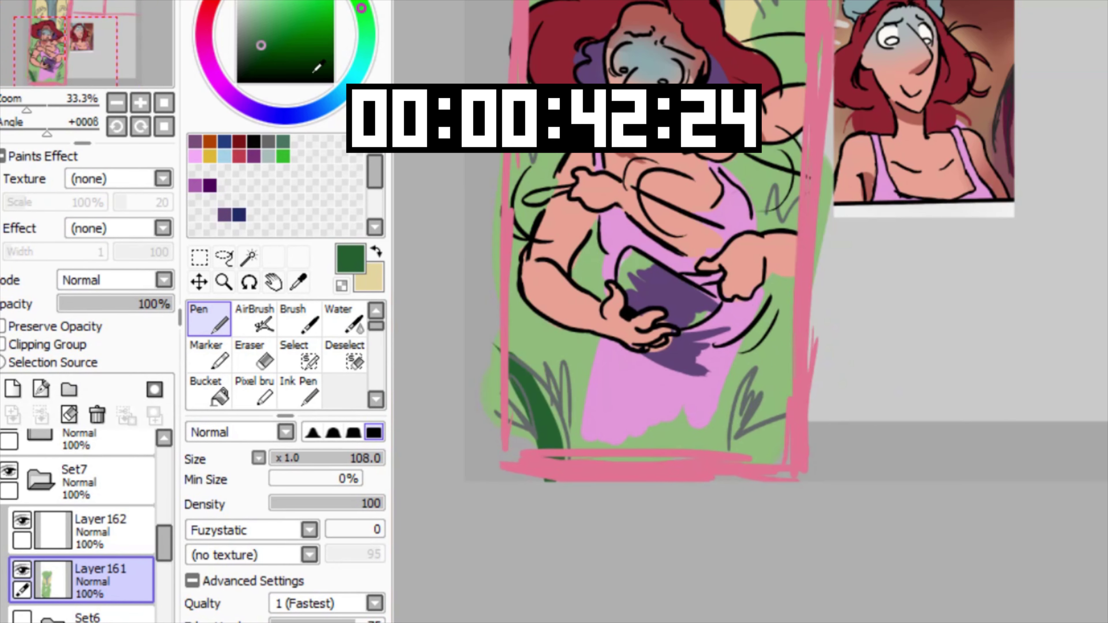
mouse_move(739, 456)
mouse_down()
mouse_move(749, 433)
mouse_move(750, 462)
mouse_move(784, 445)
mouse_move(726, 441)
mouse_move(794, 361)
mouse_up()
mouse_move(670, 343)
mouse_down()
mouse_move(668, 532)
mouse_move(678, 470)
mouse_up()
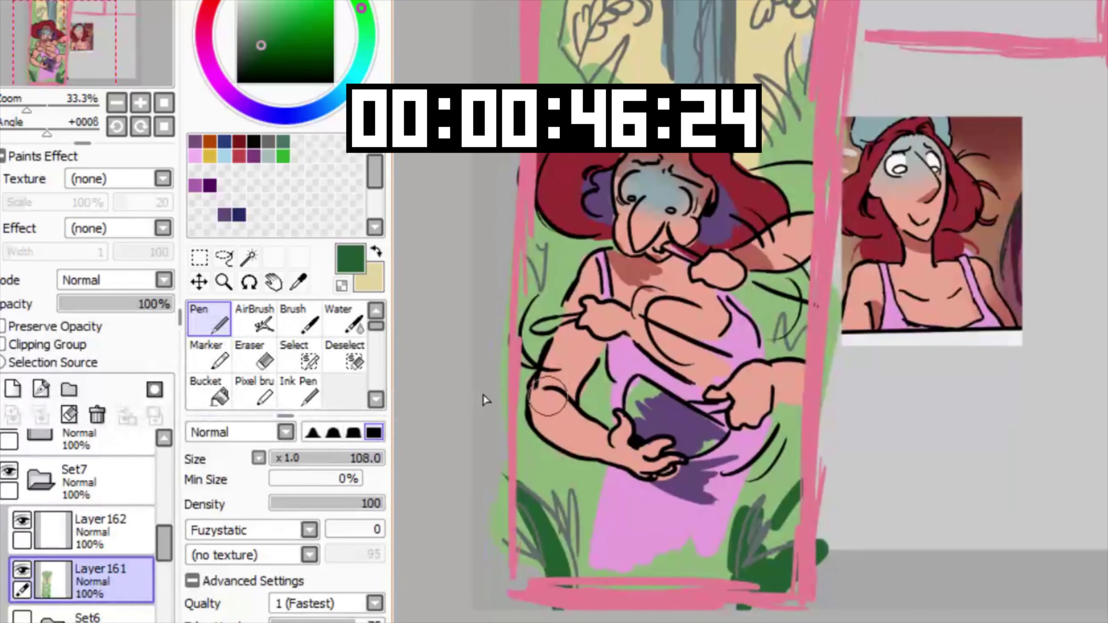
Select Layer162, choose a muted blue and paint the bush behind the bowl-holding arm at brush size 139
click(100, 530)
scroll(655, 349, up, 1)
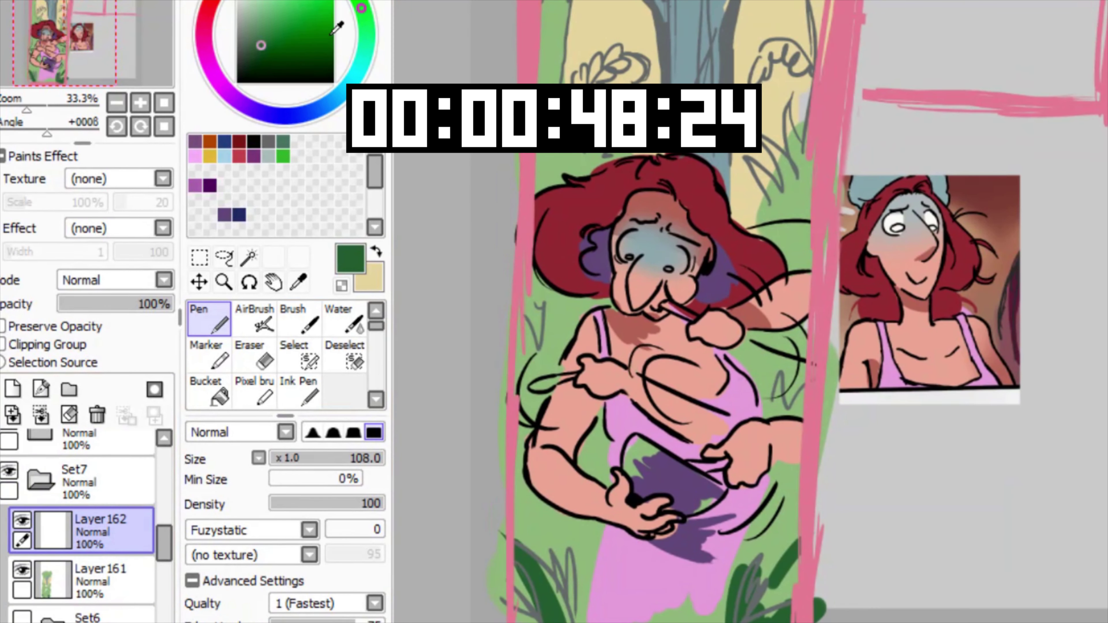
click(342, 93)
click(257, 27)
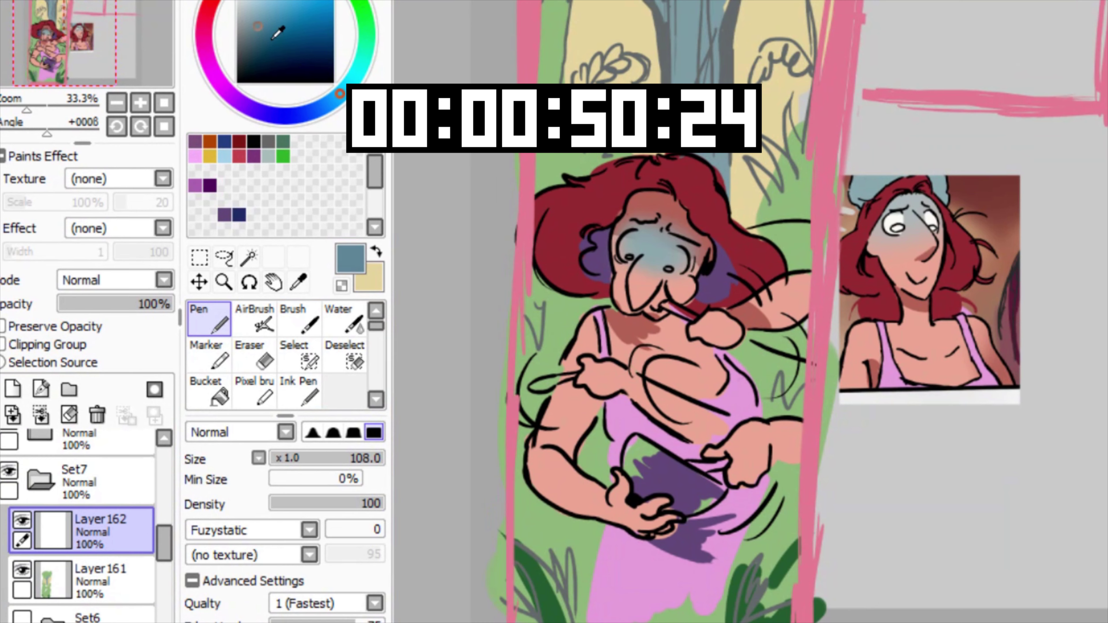
drag(629, 344, 656, 277)
drag(593, 328, 611, 328)
drag(566, 258, 589, 497)
mouse_move(546, 417)
mouse_down()
mouse_move(593, 535)
mouse_move(611, 384)
mouse_up()
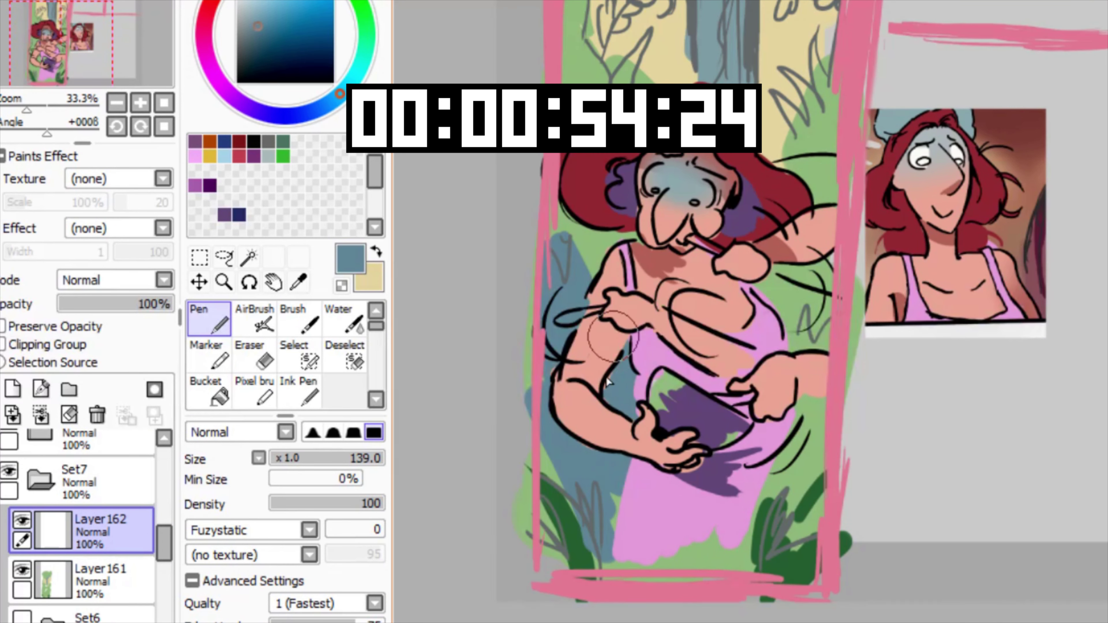
Extend the muted blue bushes around both sides of the figure, up to below the raised arm
drag(640, 322, 526, 312)
mouse_move(624, 399)
mouse_down()
mouse_move(695, 357)
mouse_move(671, 436)
mouse_move(704, 427)
mouse_move(690, 273)
mouse_move(663, 297)
mouse_up()
mouse_move(516, 280)
mouse_down()
mouse_move(631, 410)
mouse_move(578, 366)
mouse_up()
drag(774, 417, 832, 301)
Paint the leaf sprigs and tall grass beside the tree trunk muted blue with the Pen at size 77
scroll(657, 284, up, 1)
drag(611, 247, 650, 366)
mouse_move(650, 299)
mouse_down()
mouse_move(622, 302)
mouse_move(583, 162)
mouse_up()
mouse_move(584, 161)
mouse_down()
mouse_move(573, 278)
mouse_move(615, 305)
mouse_move(635, 175)
mouse_move(680, 159)
mouse_up()
drag(823, 159, 600, 166)
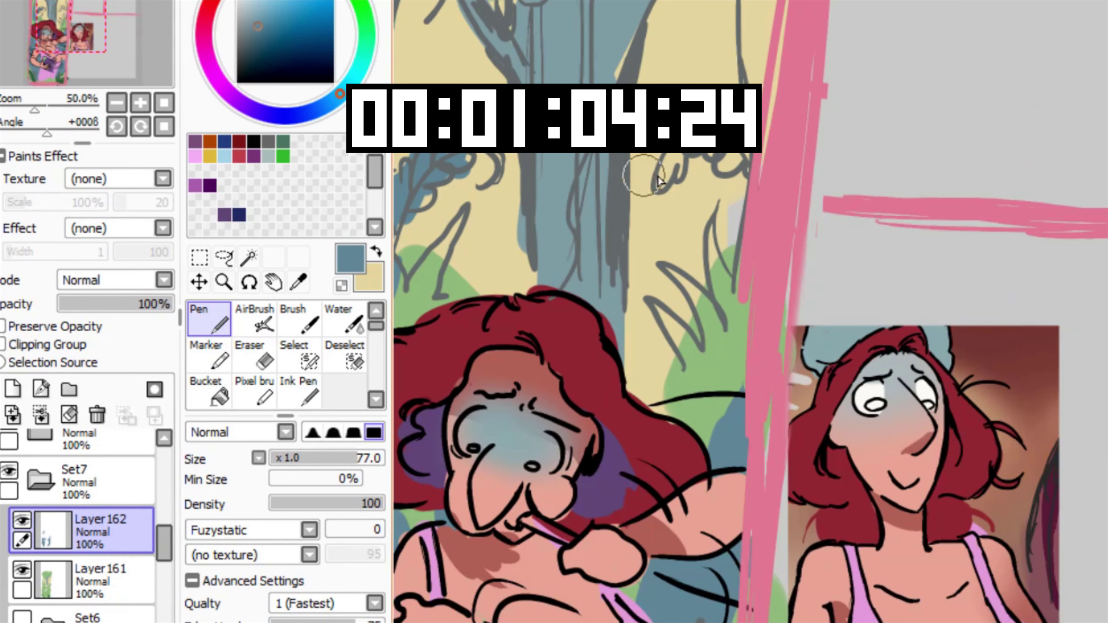
drag(666, 179, 722, 144)
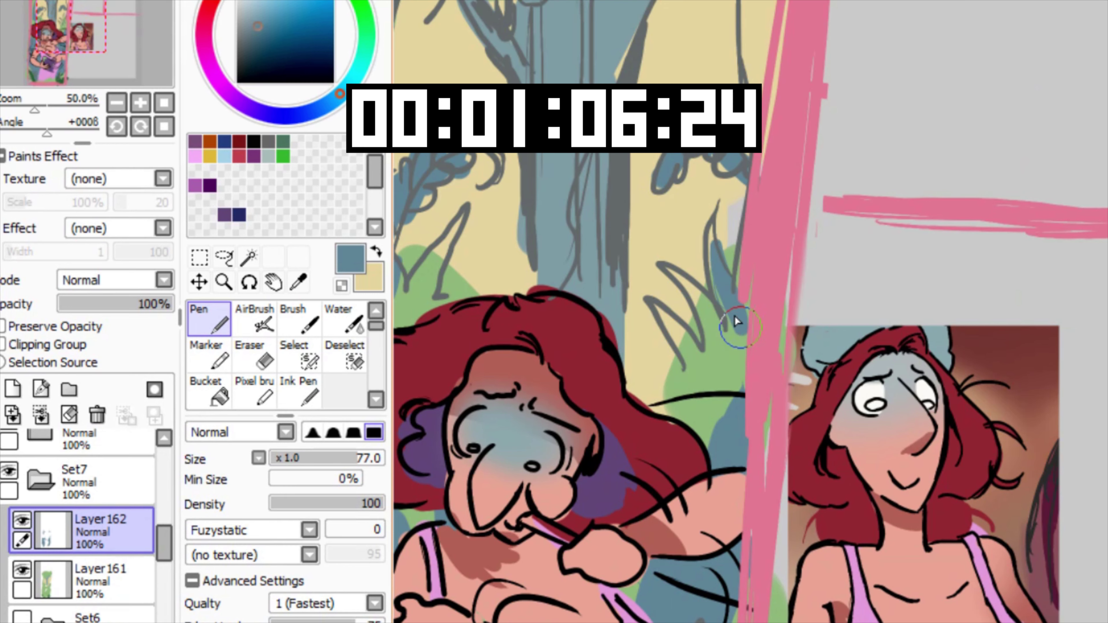
Extend the muted blue to the foliage along the panel's left edge and dab leaf spots over the green canopy
scroll(658, 253, down, 1)
scroll(658, 253, up, 1)
mouse_move(587, 175)
mouse_down()
mouse_move(641, 153)
mouse_move(768, 11)
mouse_move(768, 65)
mouse_move(781, 71)
mouse_move(900, 24)
mouse_move(859, 98)
mouse_move(772, 22)
mouse_move(776, 108)
mouse_up()
ctrl+alt+click(823, 93)
drag(611, 88, 692, 13)
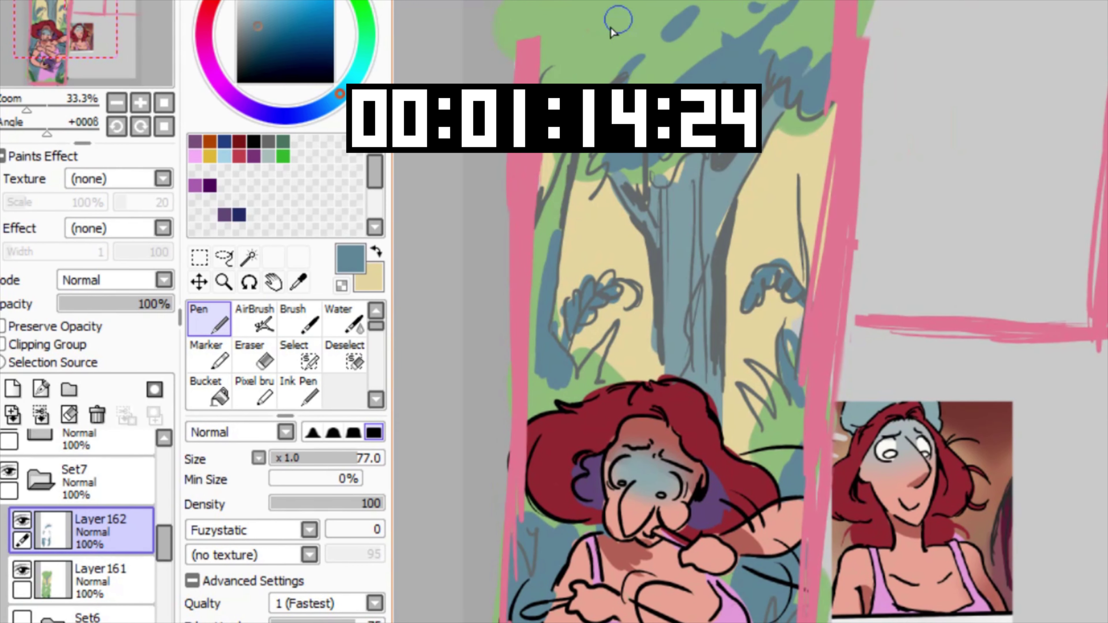
drag(593, 34, 581, 74)
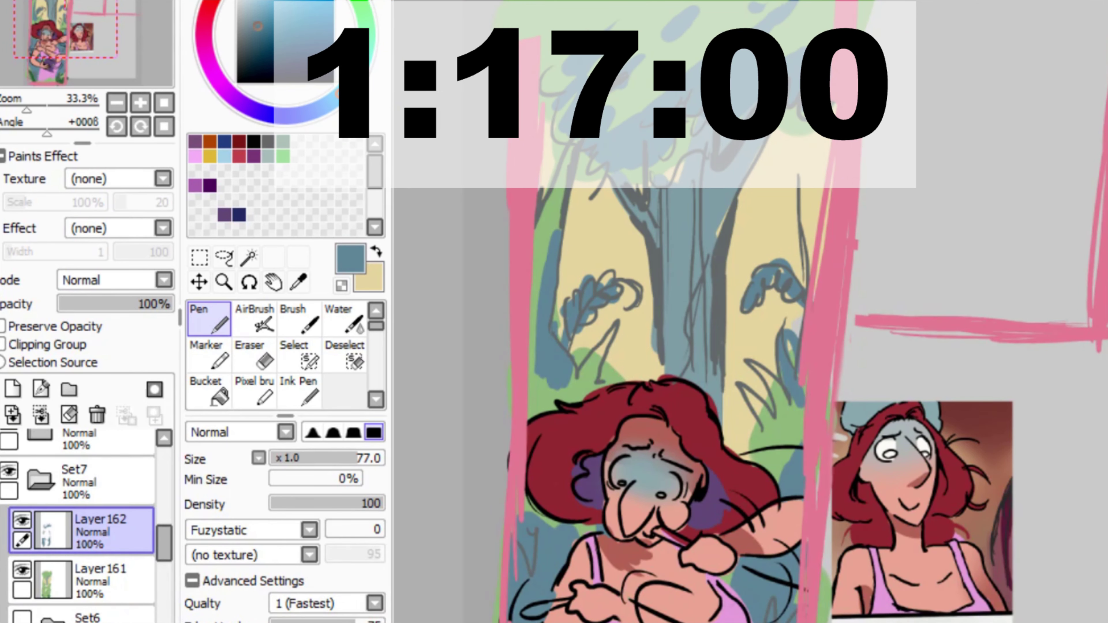
ctrl+alt+click(842, 351)
drag(803, 409, 813, 336)
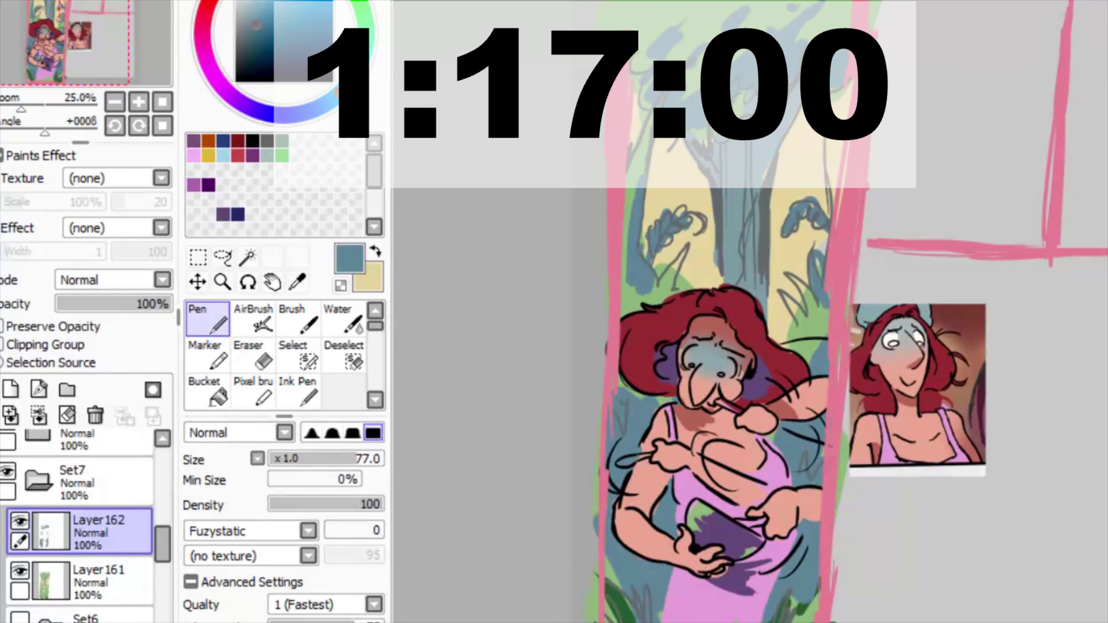
Collapse the Set7 folder and hide it
click(74, 480)
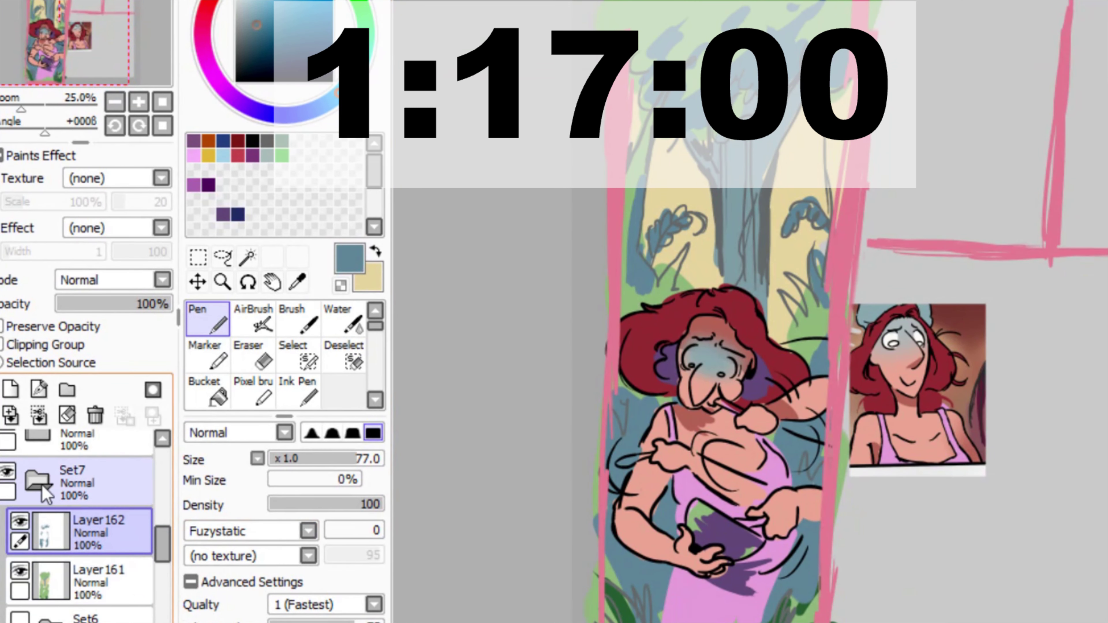
click(37, 480)
click(8, 472)
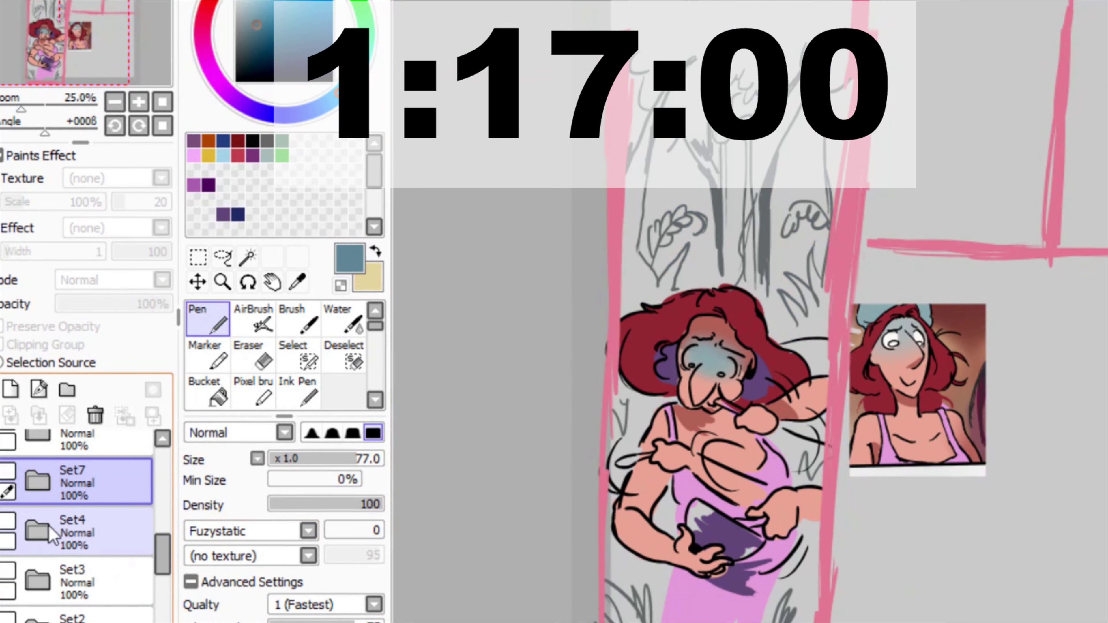
Add two new layers, group them in a new folder above Set7, and select Layer163 inside it
click(10, 388)
click(11, 389)
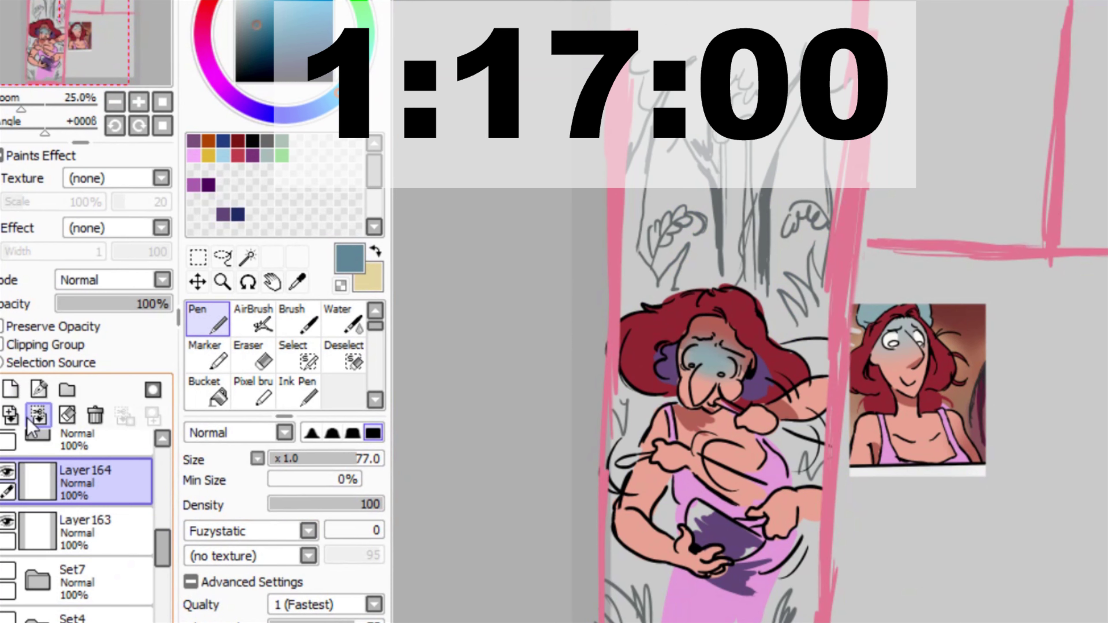
click(66, 391)
drag(120, 535, 114, 491)
drag(115, 578, 101, 557)
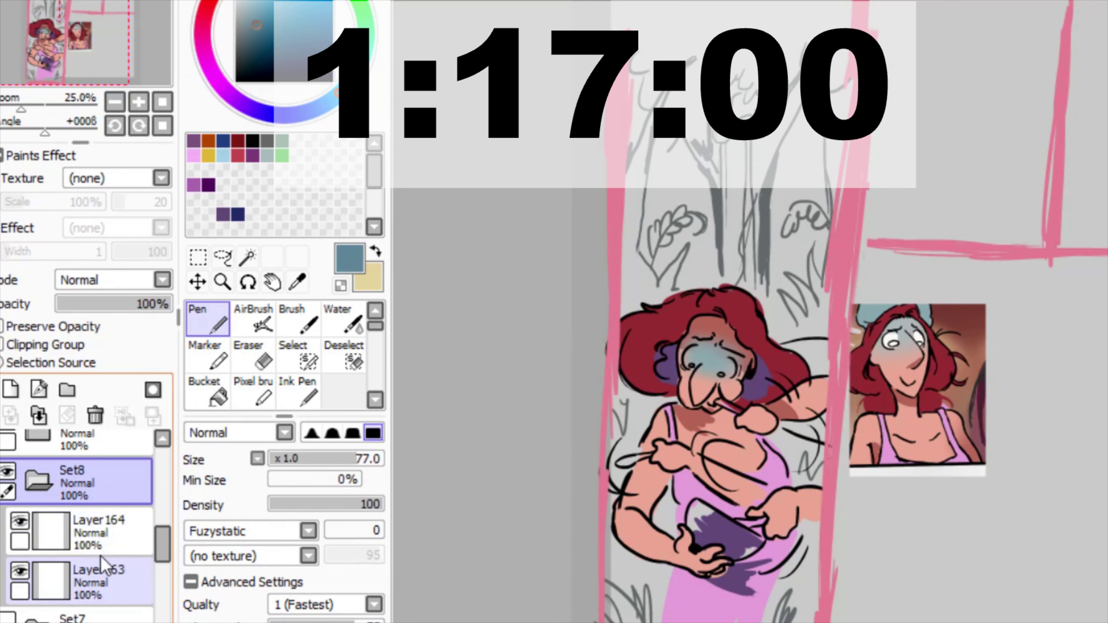
click(129, 585)
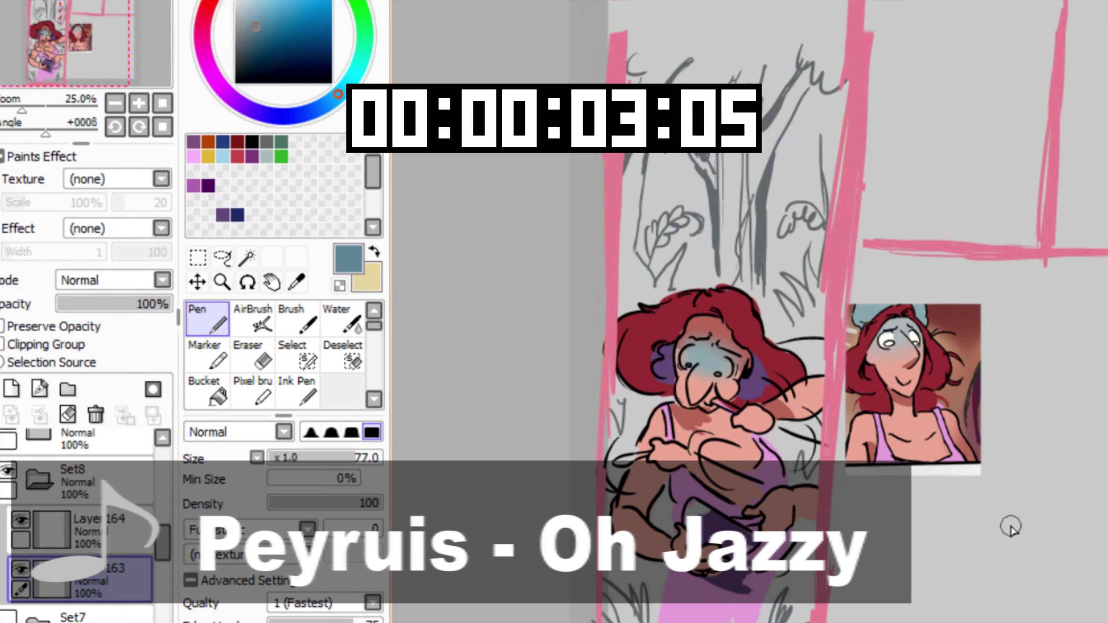
Choose a bright green and paint the tree canopy across the top of the panel on Layer163 at brush size 175
drag(715, 37, 649, 105)
click(364, 27)
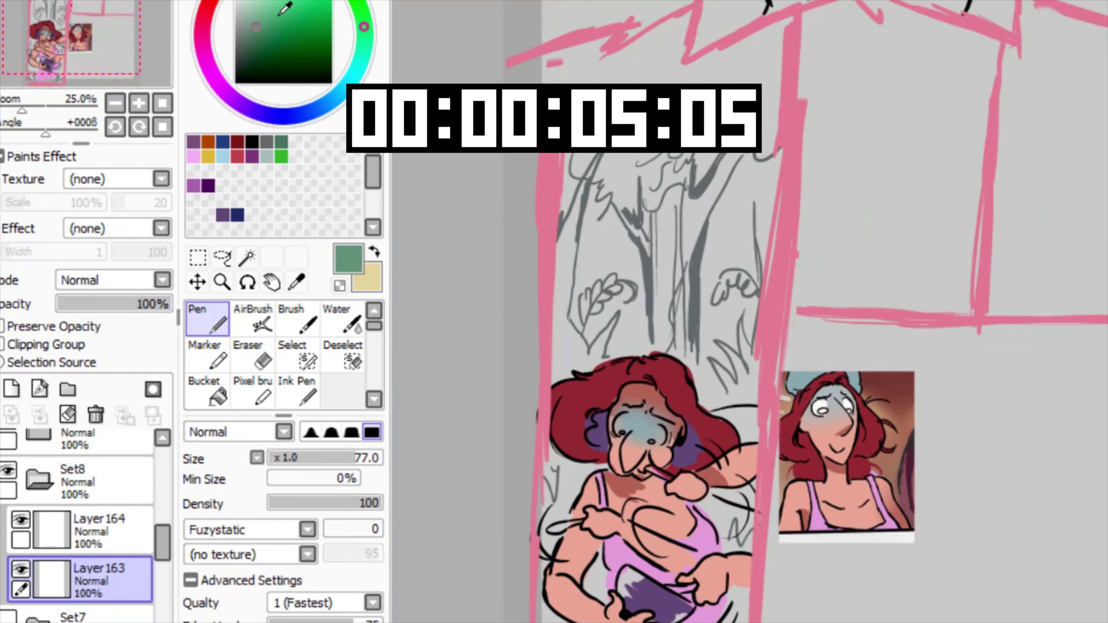
click(288, 3)
drag(654, 202, 692, 169)
scroll(691, 169, up, 1)
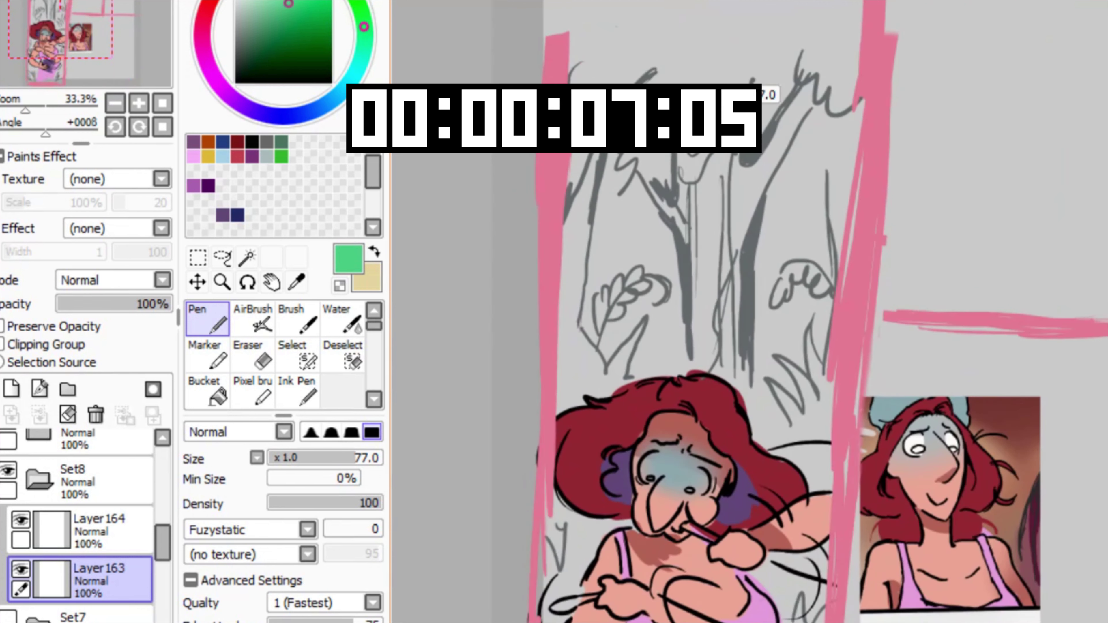
drag(742, 94, 761, 94)
mouse_move(633, 8)
mouse_down()
mouse_move(596, 62)
mouse_move(607, 37)
mouse_move(754, 30)
mouse_move(847, 86)
mouse_move(738, 46)
mouse_move(650, 37)
mouse_move(595, 39)
mouse_move(602, 89)
mouse_move(797, 38)
mouse_up()
drag(628, 323, 514, 274)
ctrl+alt+click(606, 285)
mouse_move(515, 344)
mouse_down()
mouse_move(606, 285)
mouse_move(630, 287)
mouse_up()
Select Layer164, choose a muted blue and paint the tree trunk and its branches at brush size 87
click(138, 542)
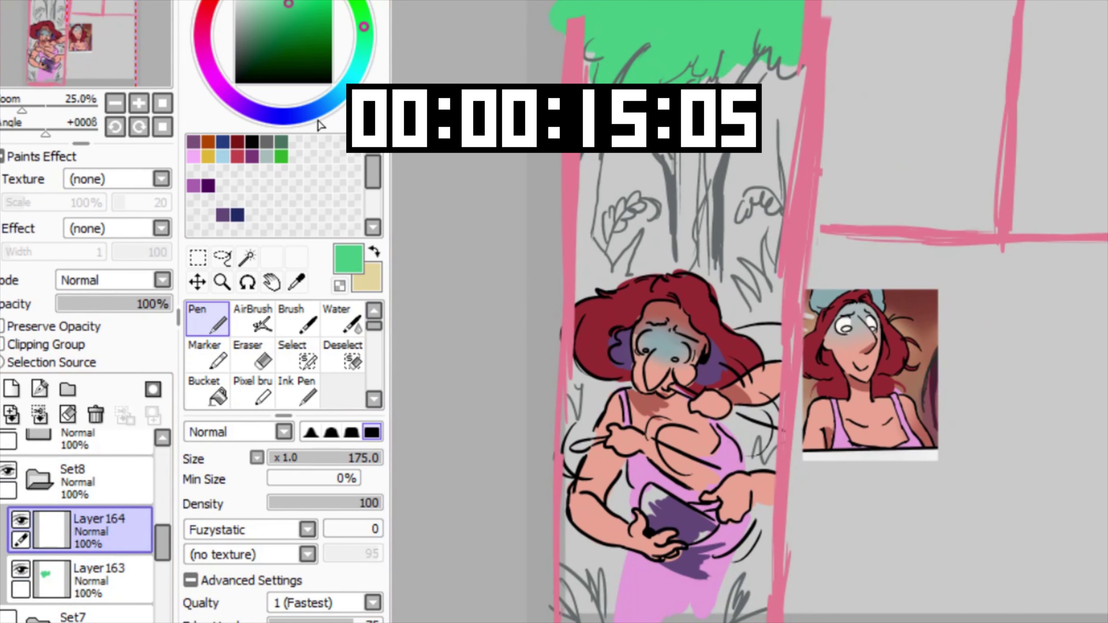
click(339, 94)
click(259, 19)
scroll(768, 150, up, 1)
click(352, 458)
mouse_move(630, 142)
mouse_down()
mouse_move(649, 188)
mouse_move(654, 161)
mouse_move(645, 192)
mouse_move(683, 169)
mouse_move(747, 41)
mouse_move(671, 237)
mouse_move(671, 190)
mouse_move(662, 327)
mouse_move(669, 292)
mouse_up()
scroll(681, 322, down, 1)
scroll(664, 295, up, 1)
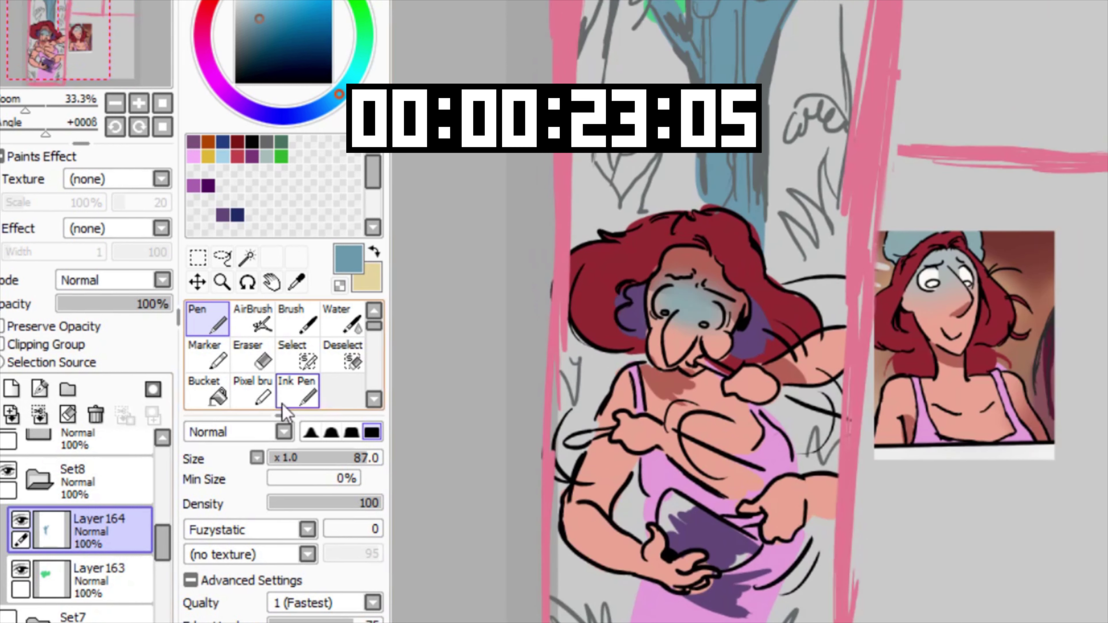
Add a new layer, choose a vivid green and paint the foliage along the panel's left edge at brush size 145
click(11, 389)
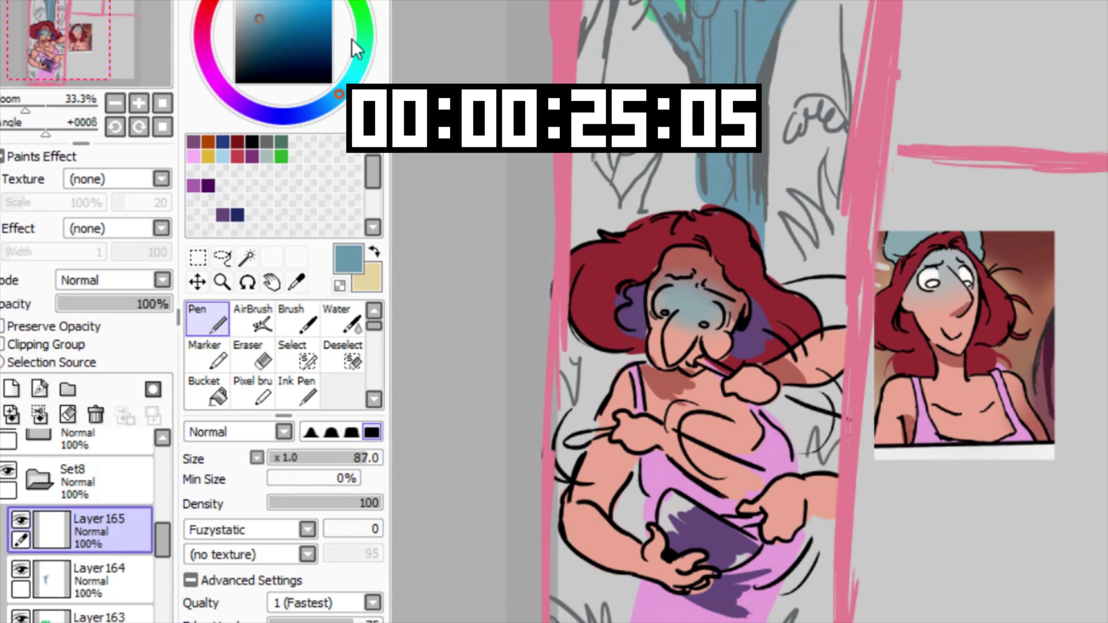
click(362, 12)
click(294, 4)
drag(648, 220, 656, 275)
key(bracketright)
key(bracketright)
key(bracketright)
key(bracketright)
key(bracketright)
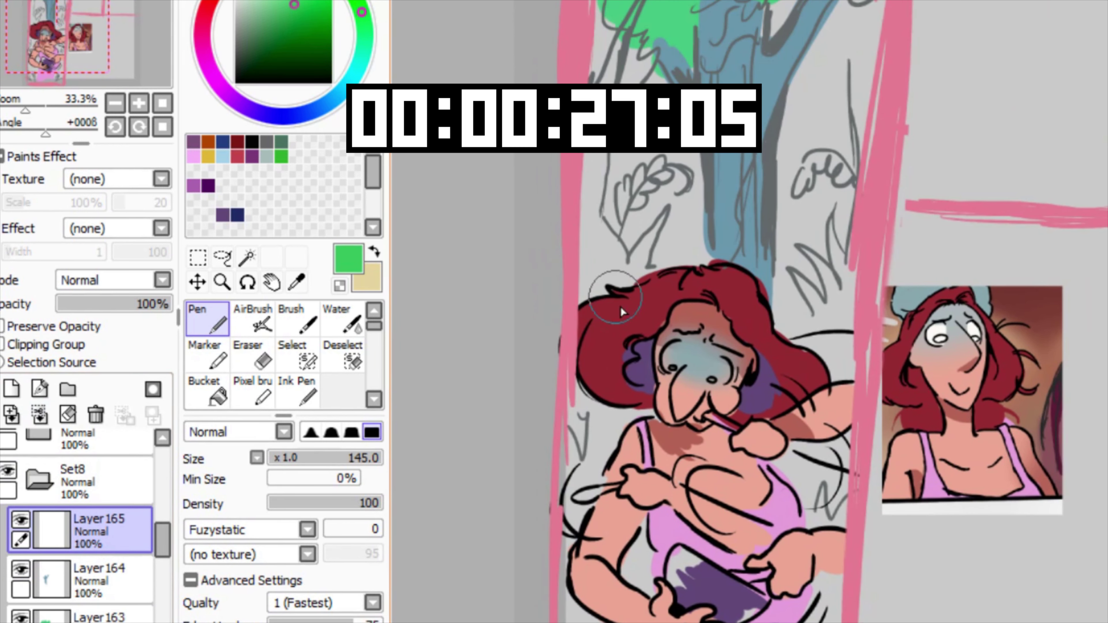
mouse_move(594, 218)
mouse_down()
mouse_move(622, 286)
mouse_move(611, 67)
mouse_move(597, 144)
mouse_move(602, 313)
mouse_up()
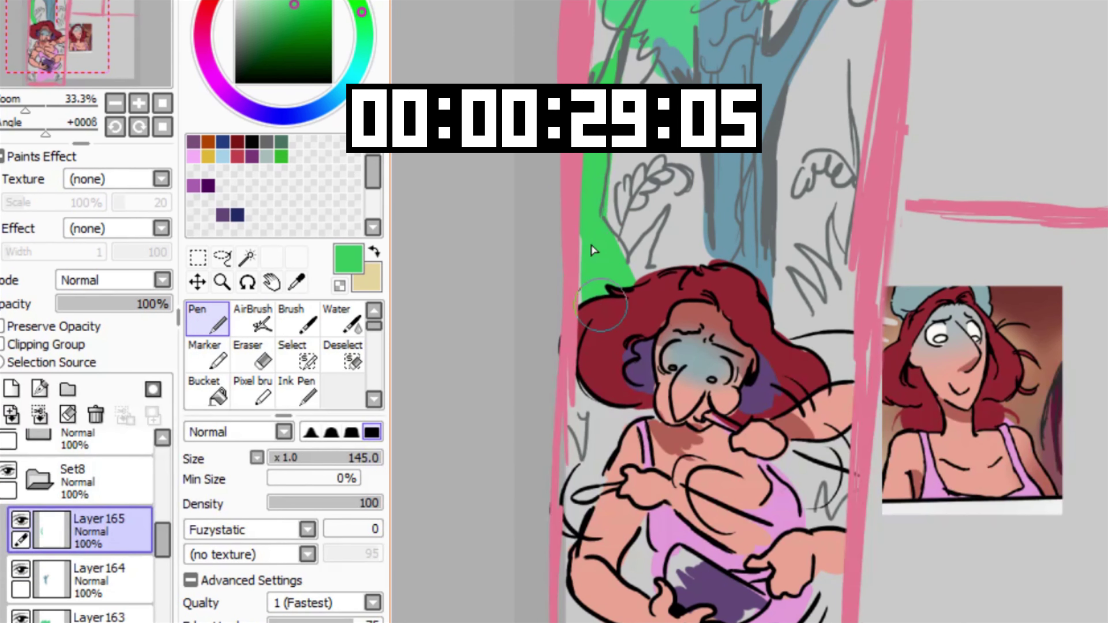
Paint the leaf sprigs and grass blades on both sides of the trunk vivid green
mouse_move(616, 266)
mouse_down()
mouse_move(648, 252)
mouse_move(616, 240)
mouse_move(619, 211)
mouse_move(679, 170)
mouse_up()
key(space)
drag(784, 228, 697, 203)
mouse_move(709, 151)
mouse_down()
mouse_move(765, 162)
mouse_move(774, 107)
mouse_up()
mouse_move(741, 262)
mouse_down()
mouse_move(746, 314)
mouse_move(737, 196)
mouse_move(742, 332)
mouse_move(766, 443)
mouse_up()
Fill the bushes and ground around the figure with vivid green down to the panel's bottom edge at brush size 245
scroll(720, 450, down, 1)
drag(702, 482, 730, 336)
drag(724, 334, 750, 331)
mouse_move(611, 253)
mouse_down()
mouse_move(593, 220)
mouse_move(616, 288)
mouse_move(563, 489)
mouse_move(641, 472)
mouse_move(703, 500)
mouse_move(755, 493)
mouse_up()
scroll(720, 450, up, 1)
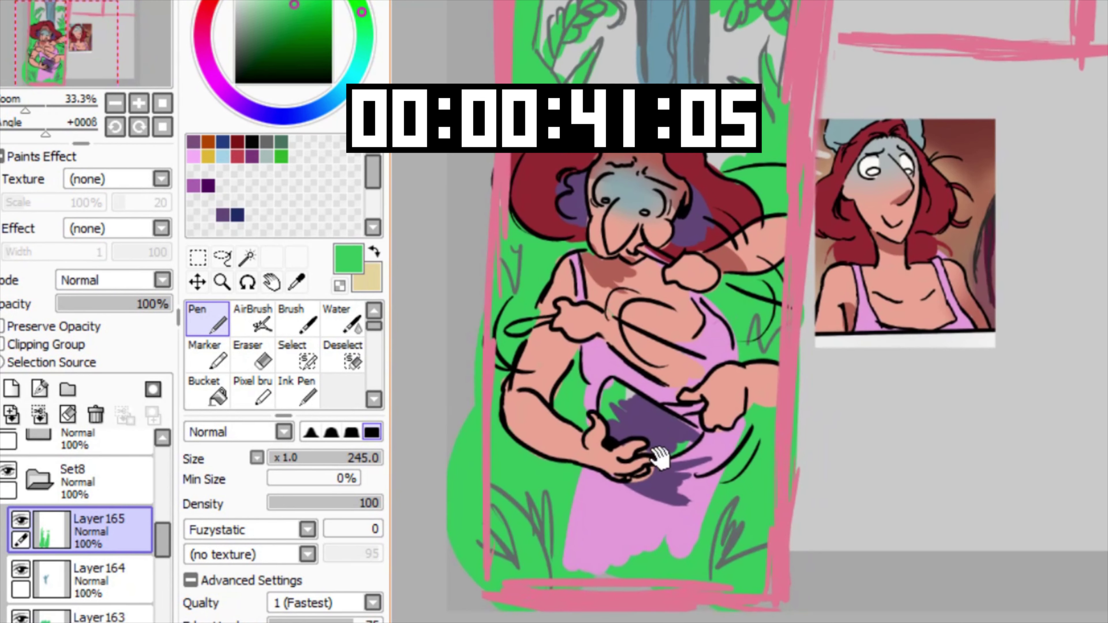
Preserve the opacity of the Set8 folder and select Layer165 for shading
click(82, 479)
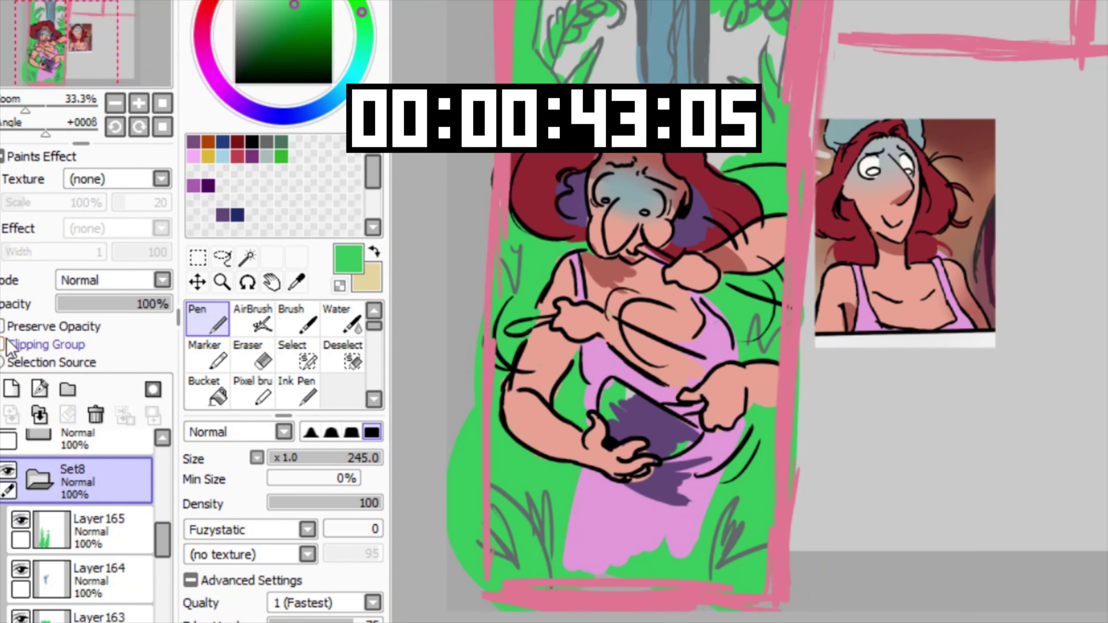
click(4, 328)
click(96, 520)
Choose a muted blue and shade the green bushes around the figure with a blending brush at size 304
drag(338, 92, 330, 101)
drag(275, 7, 263, 22)
key(b)
drag(720, 393, 790, 335)
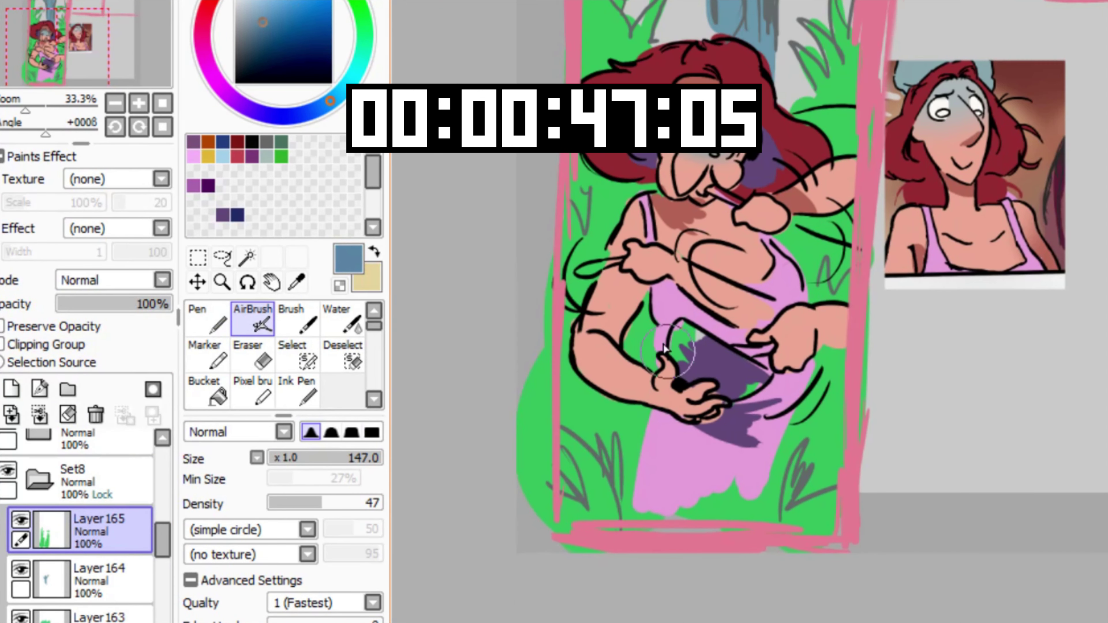
key(c)
drag(609, 432, 689, 446)
mouse_move(628, 454)
mouse_down()
mouse_move(625, 434)
mouse_move(580, 398)
mouse_move(639, 341)
mouse_move(800, 430)
mouse_move(824, 262)
mouse_up()
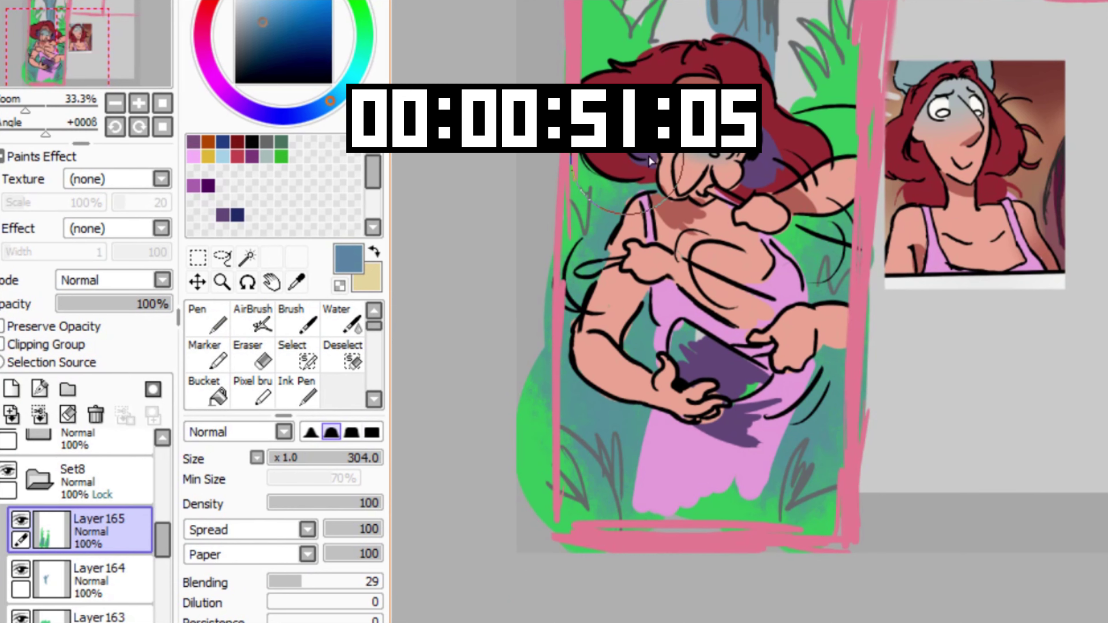
Choose a darker blue and shade the grass tuft and ground in the panel's lower-left corner, enlarging the brush to 145
drag(675, 262, 658, 263)
drag(287, 54, 271, 33)
drag(654, 467, 577, 493)
drag(566, 469, 593, 527)
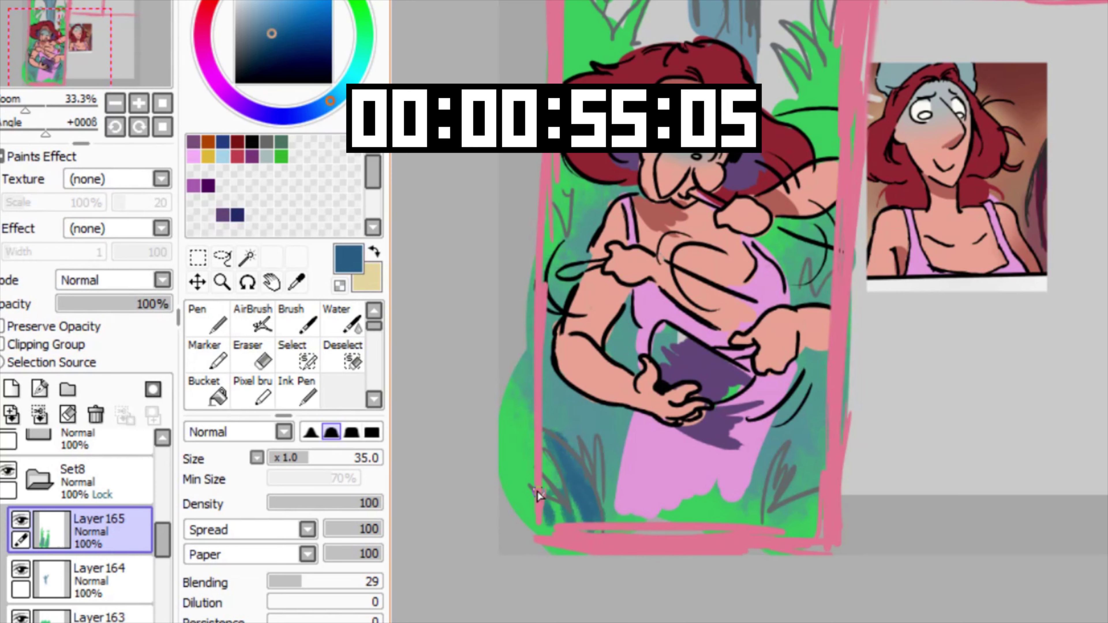
drag(770, 512, 796, 513)
drag(628, 522, 571, 512)
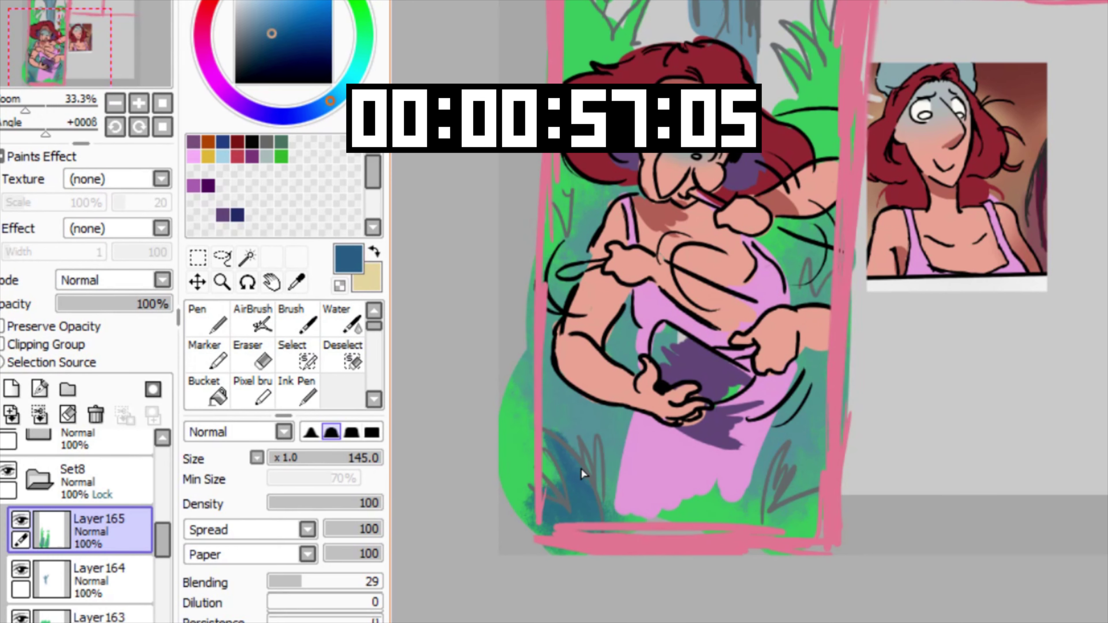
Paint the grass tufts in both lower corners of the panel solid dark blue with the Pen at size 126
key(n)
drag(580, 473, 594, 532)
mouse_move(809, 487)
mouse_down()
mouse_move(784, 487)
mouse_move(799, 510)
mouse_move(761, 476)
mouse_up()
Select Layer164 and shade the upper tree trunk and branches dark blue with the Brush at size 179
mouse_move(773, 177)
mouse_down()
mouse_move(738, 436)
mouse_move(764, 359)
mouse_up()
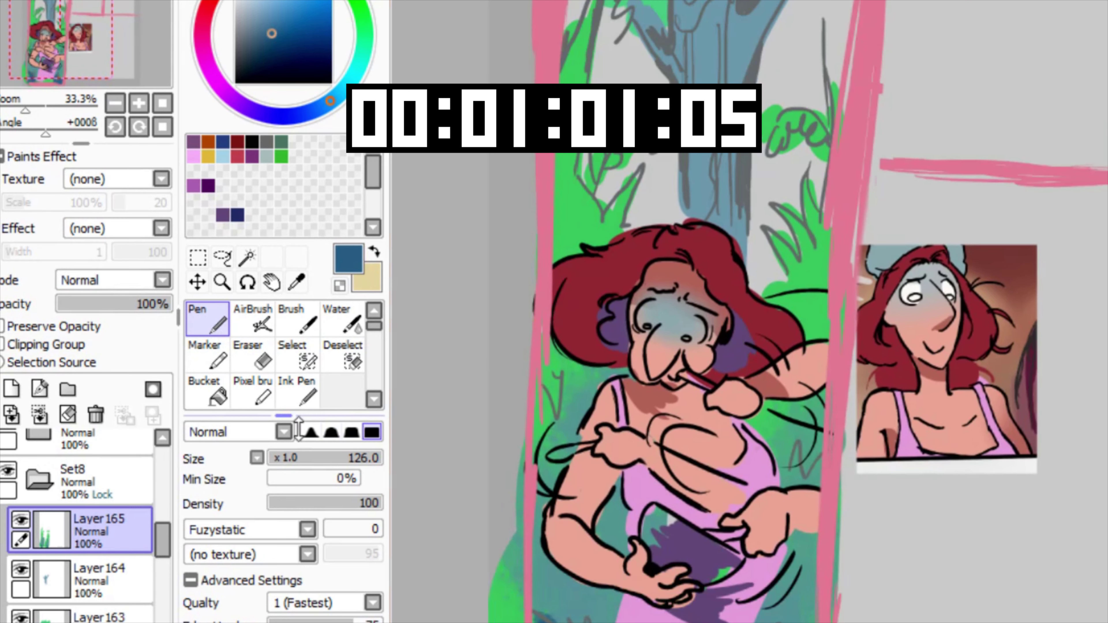
click(109, 572)
scroll(670, 262, up, 4)
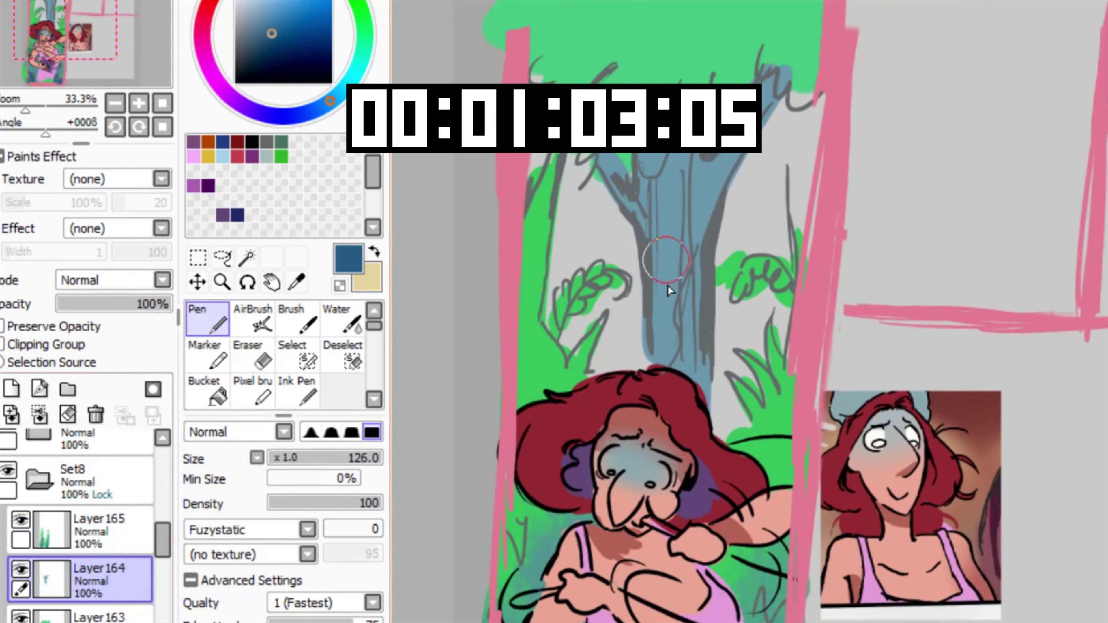
key(b)
drag(759, 115, 744, 116)
mouse_move(646, 148)
mouse_down()
mouse_move(667, 161)
mouse_move(707, 136)
mouse_up()
mouse_move(772, 98)
mouse_down()
mouse_move(788, 70)
mouse_move(638, 215)
mouse_up()
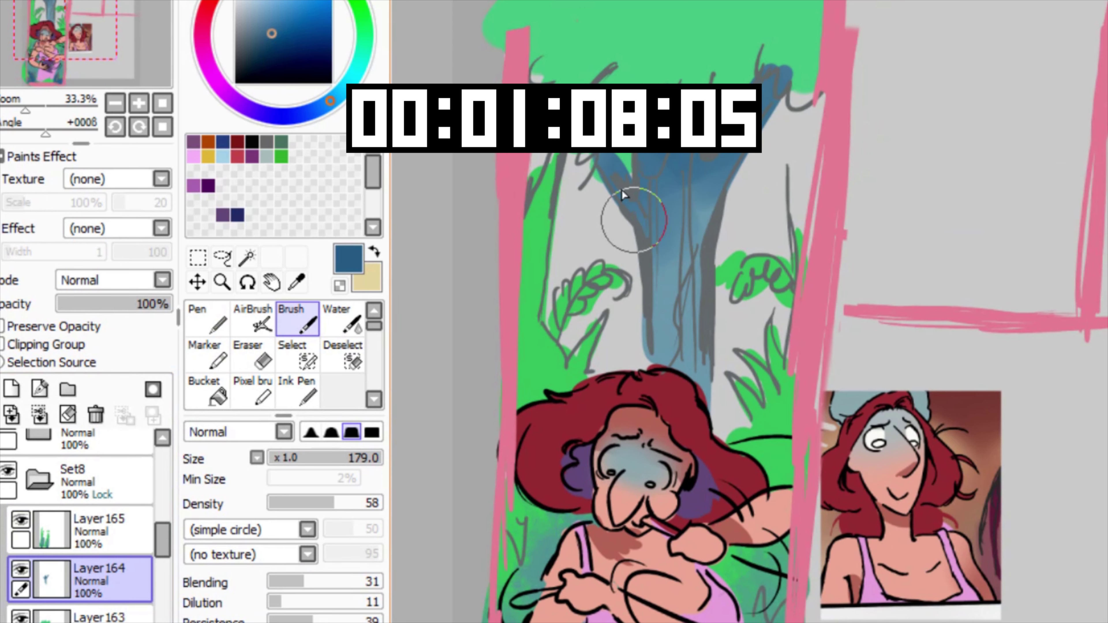
Select Layer163 and shade the underside of the green canopy dark blue with an enlarged blending brush
click(62, 618)
key(v)
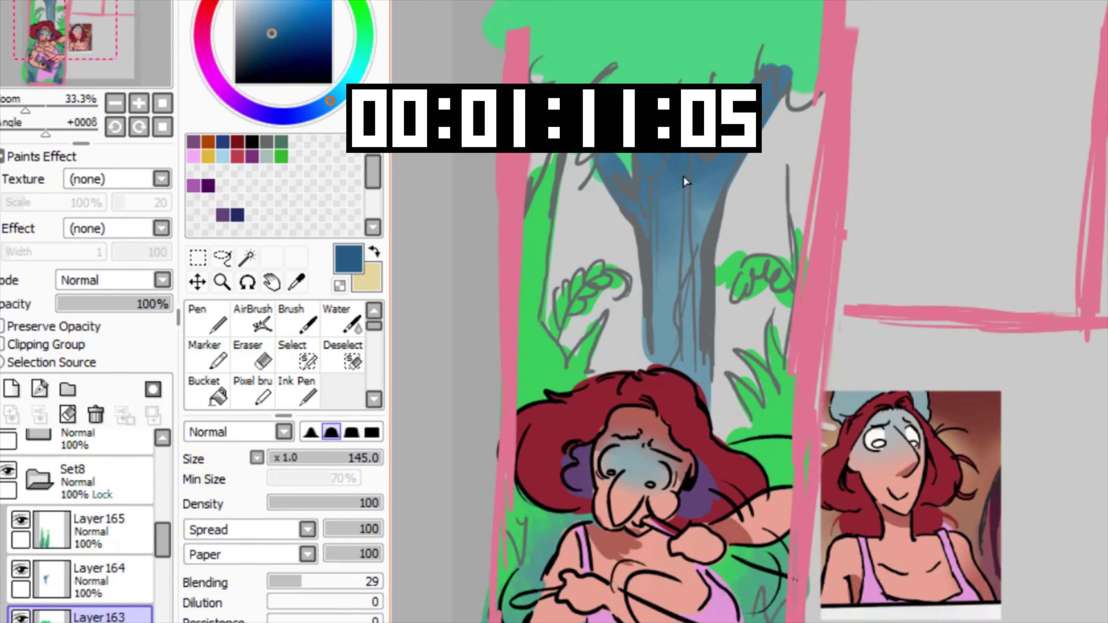
key(bracketright)
key(bracketright)
key(bracketright)
key(bracketright)
mouse_move(672, 72)
mouse_down()
mouse_move(667, 122)
mouse_move(770, 51)
mouse_move(823, 42)
mouse_move(810, 27)
mouse_move(741, 29)
mouse_move(679, 74)
mouse_move(720, 65)
mouse_move(703, 88)
mouse_move(707, 112)
mouse_move(723, 66)
mouse_move(716, 29)
mouse_move(731, 34)
mouse_move(735, 58)
mouse_move(807, 16)
mouse_move(664, 80)
mouse_move(642, 75)
mouse_move(648, 41)
mouse_move(600, 84)
mouse_move(637, 99)
mouse_move(617, 160)
mouse_up()
Dab dark blue leaf spots around the canopy with the Pen at size 126
key(n)
drag(549, 71, 568, 68)
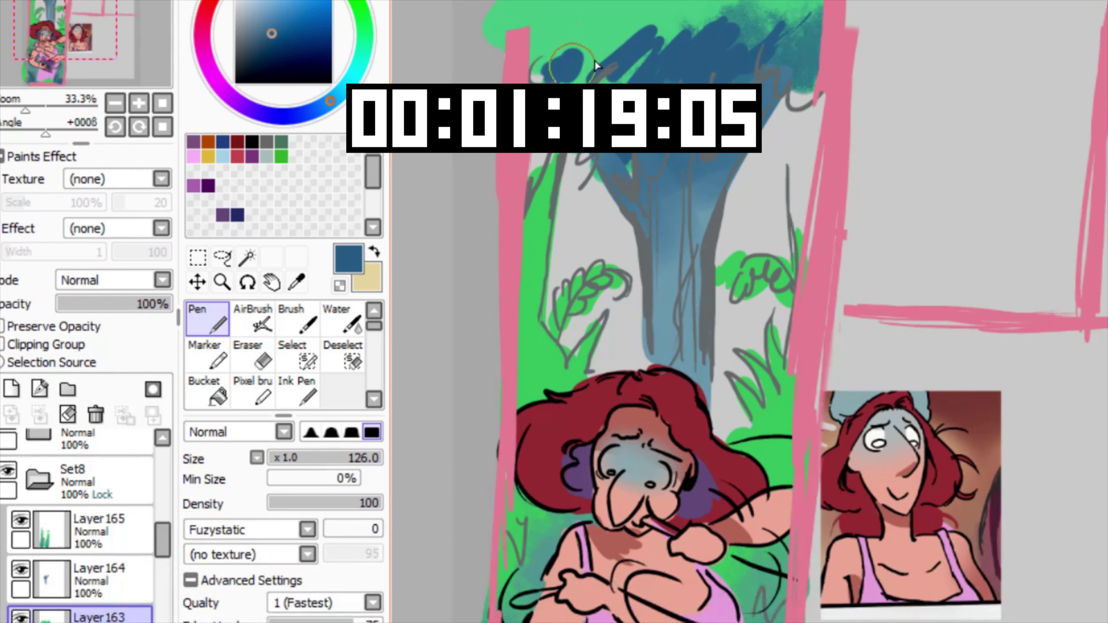
ctrl+alt+click(690, 211)
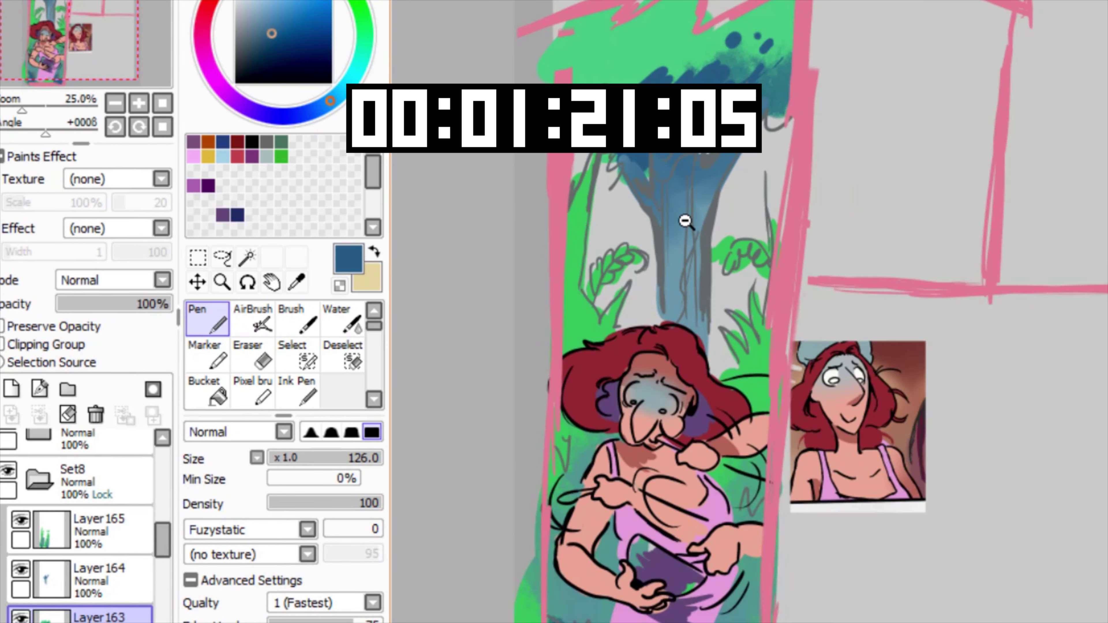
drag(668, 227, 702, 168)
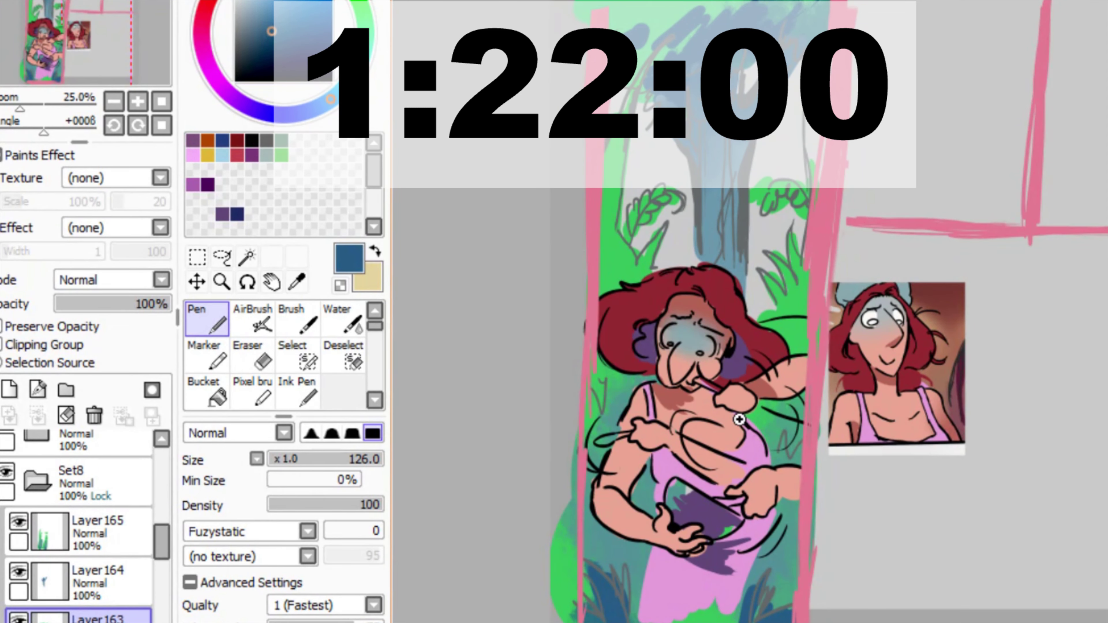
scroll(738, 426, up, 2)
drag(675, 408, 751, 395)
drag(704, 123, 834, 464)
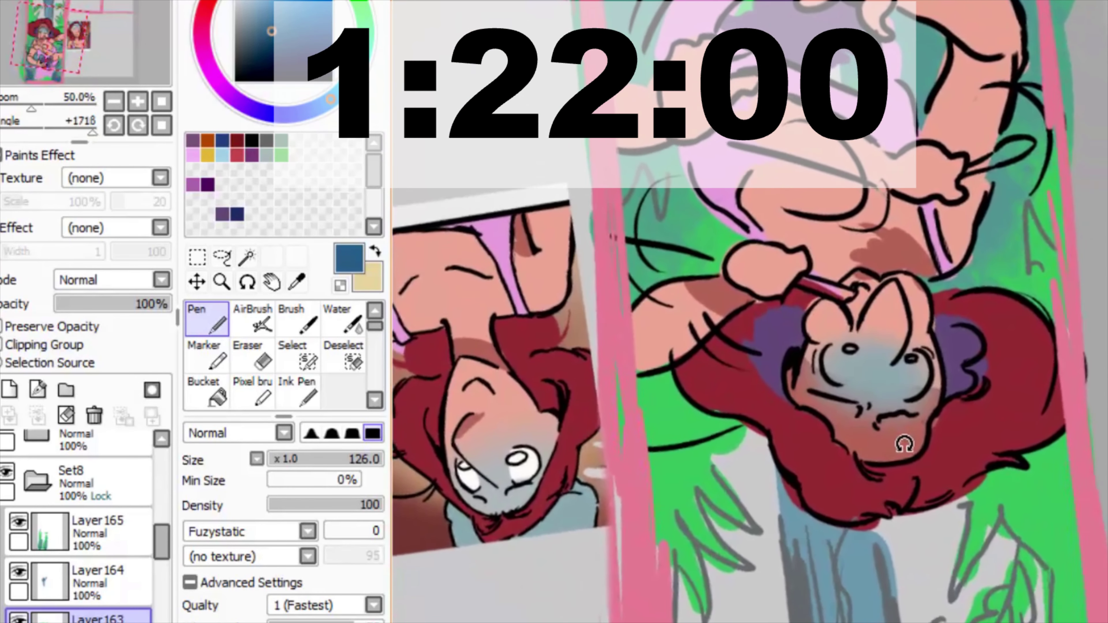
drag(904, 444, 711, 109)
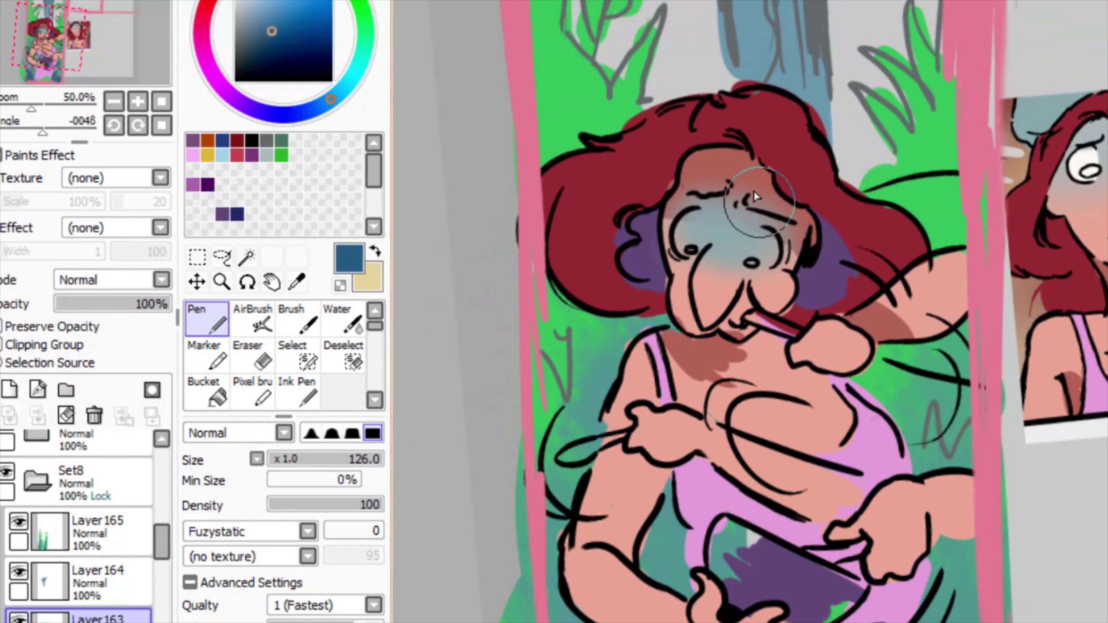
ctrl+alt+click(720, 216)
drag(724, 226, 737, 335)
ctrl+alt+click(727, 301)
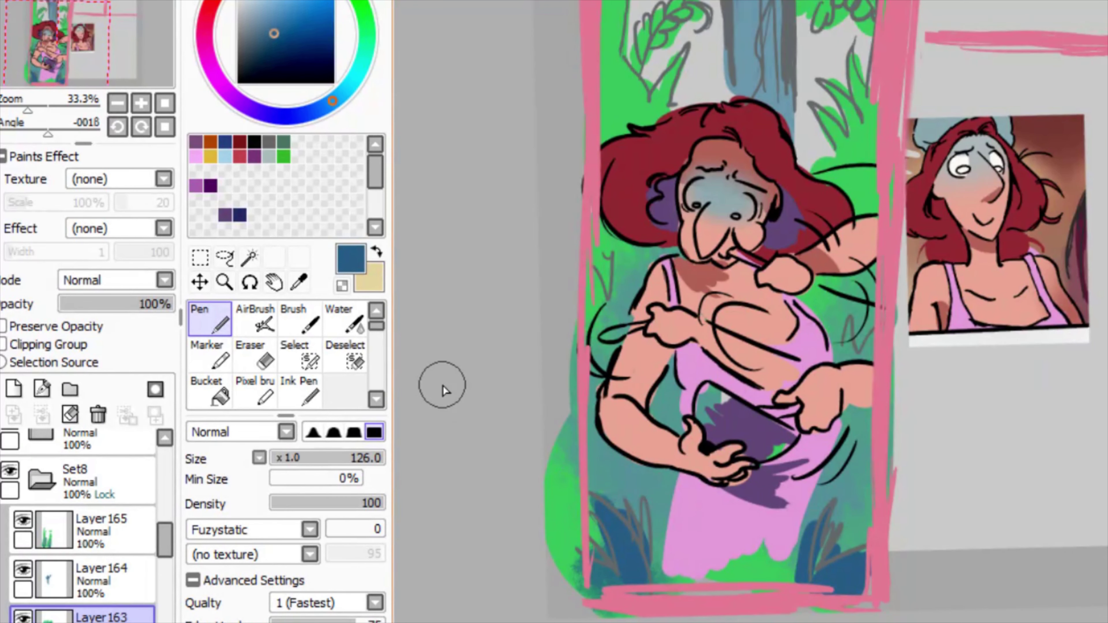
drag(789, 173, 780, 305)
Add a new layer in Set8 and move it beneath the canopy layer, Layer163
click(66, 516)
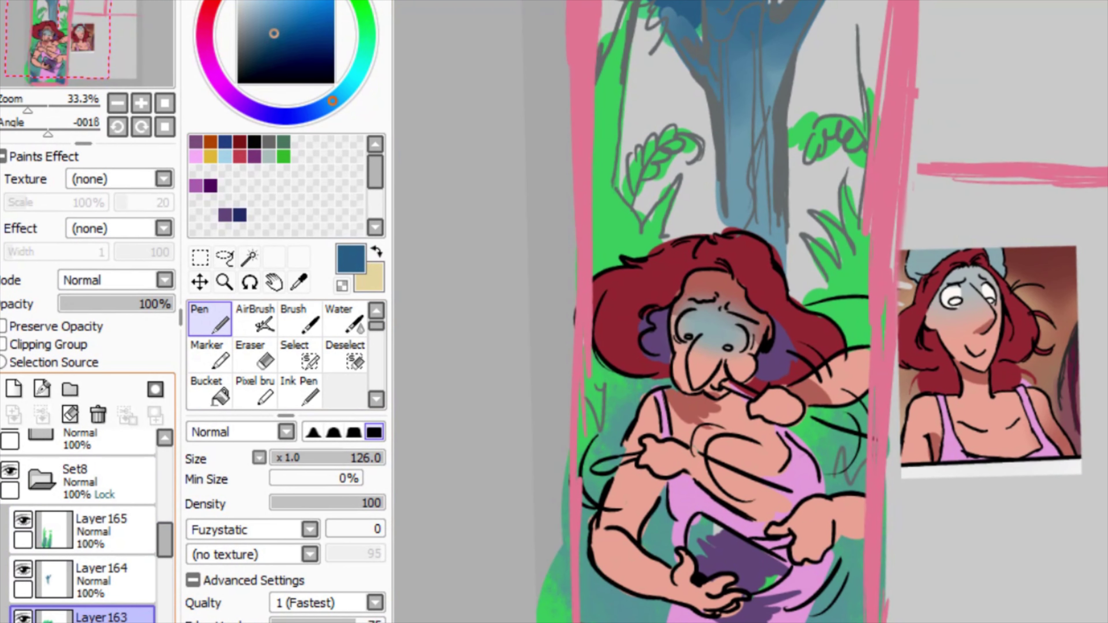
click(13, 389)
drag(114, 616, 117, 622)
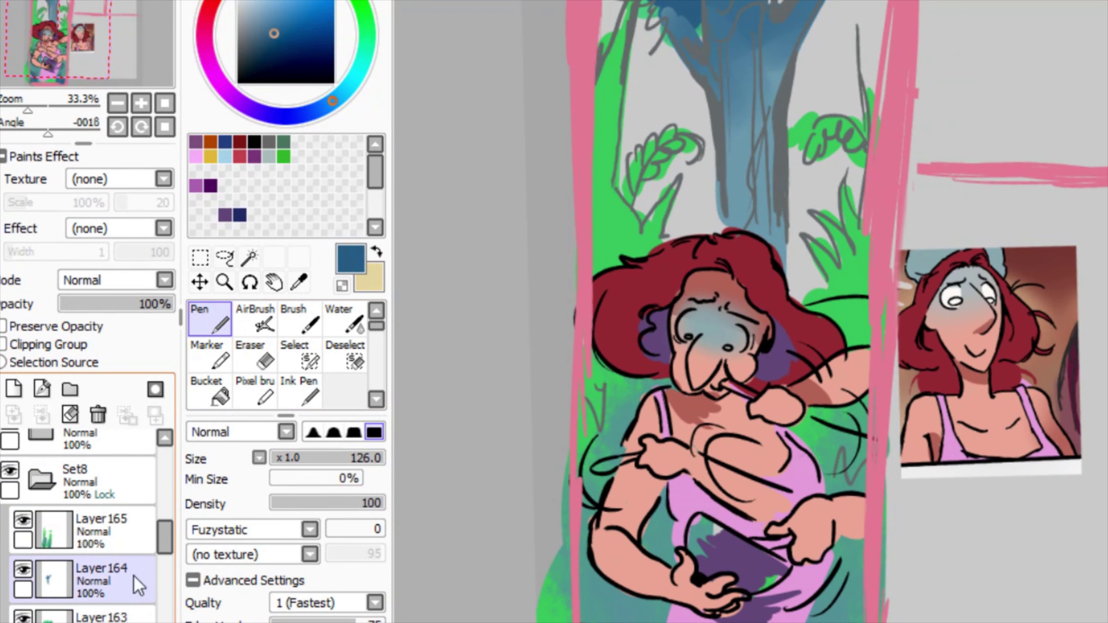
Switch to the secondary cream color and paint the open sky gaps behind the tree and foliage with the Pen at size 438
ctrl+alt+click(737, 197)
drag(731, 251, 716, 321)
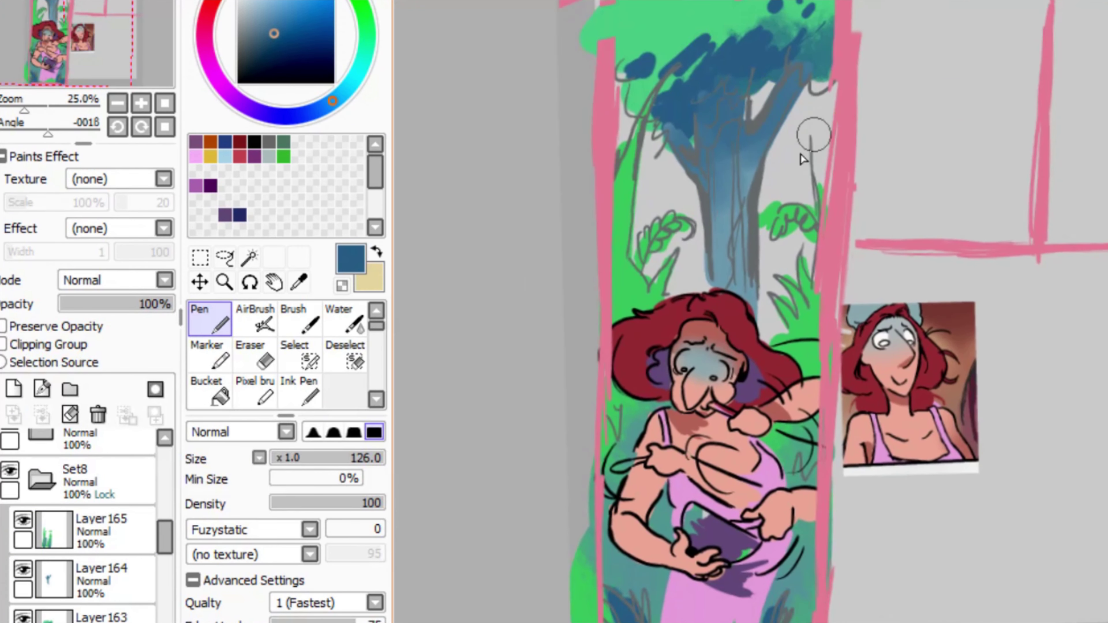
scroll(716, 478, up, 4)
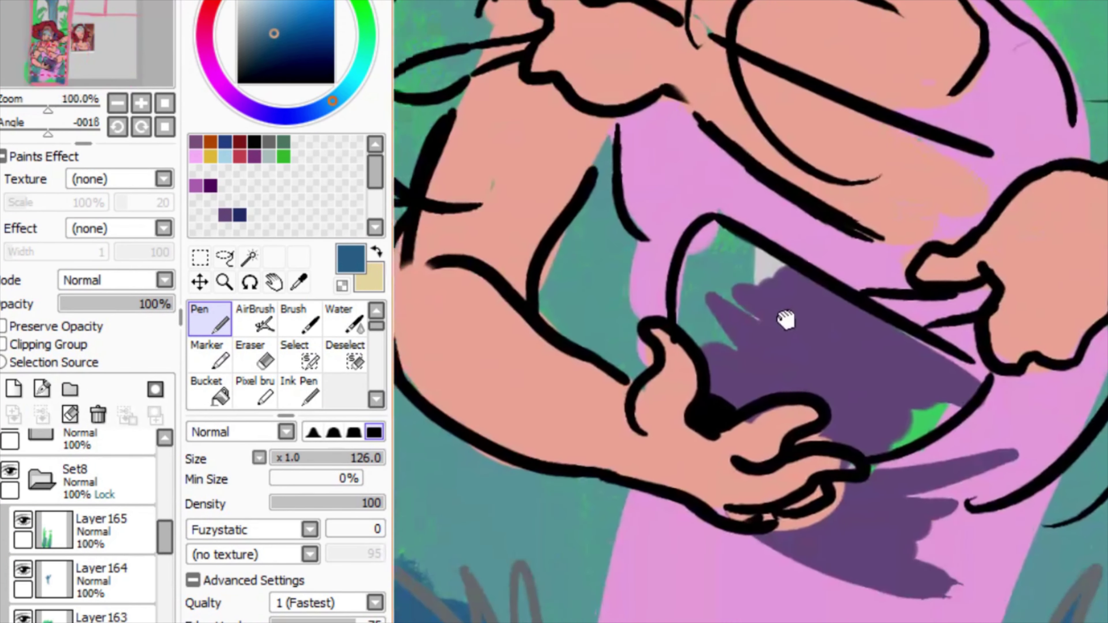
drag(785, 321, 797, 517)
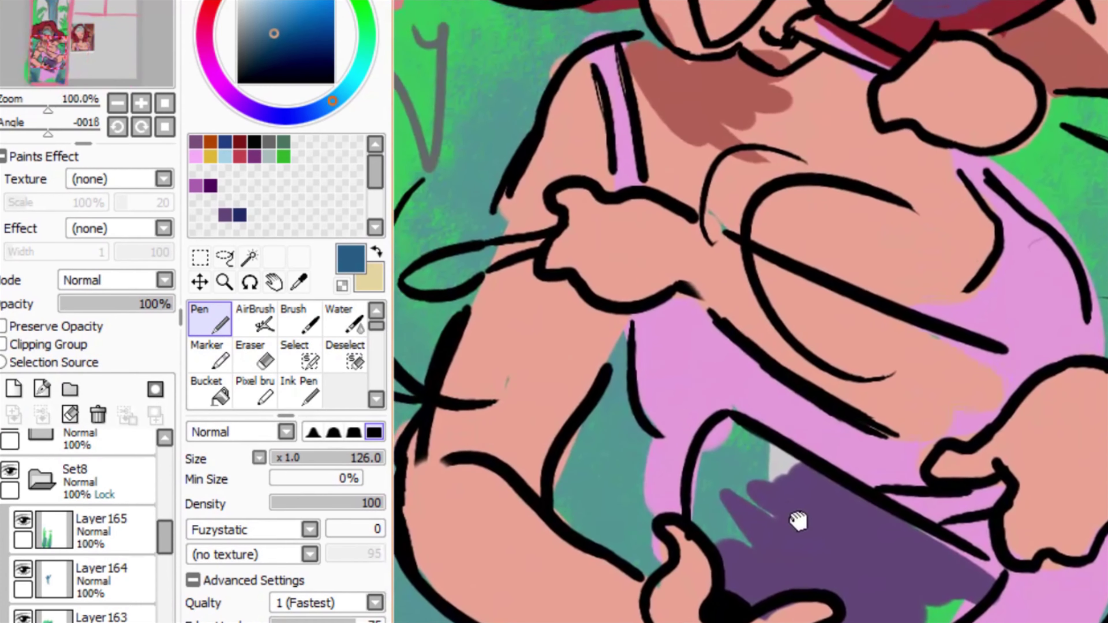
scroll(764, 275, down, 3)
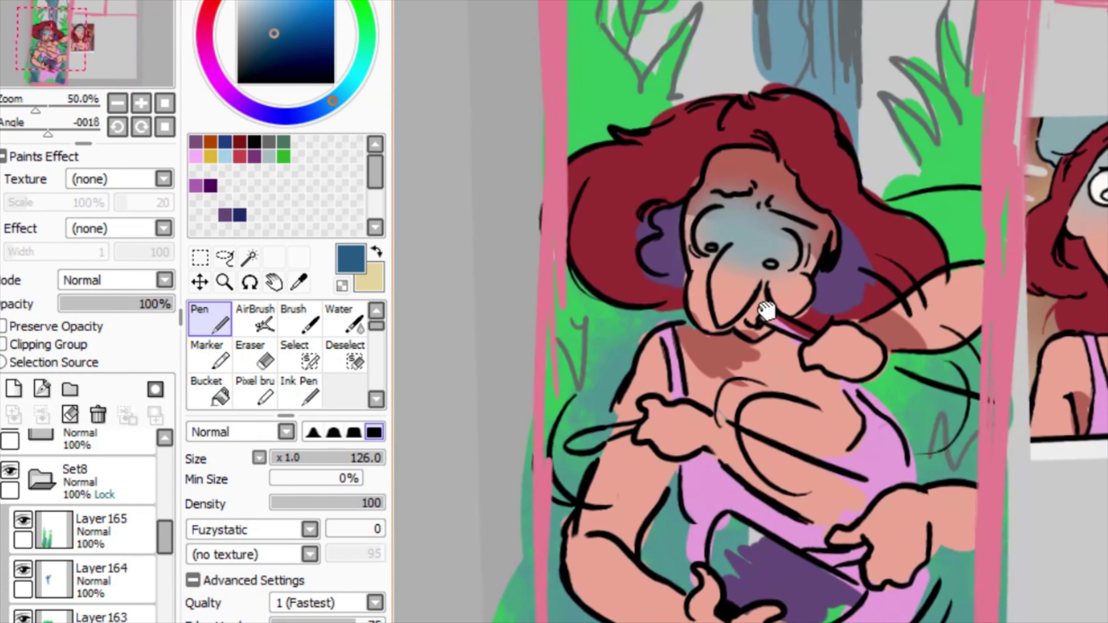
scroll(763, 321, down, 1)
key(x)
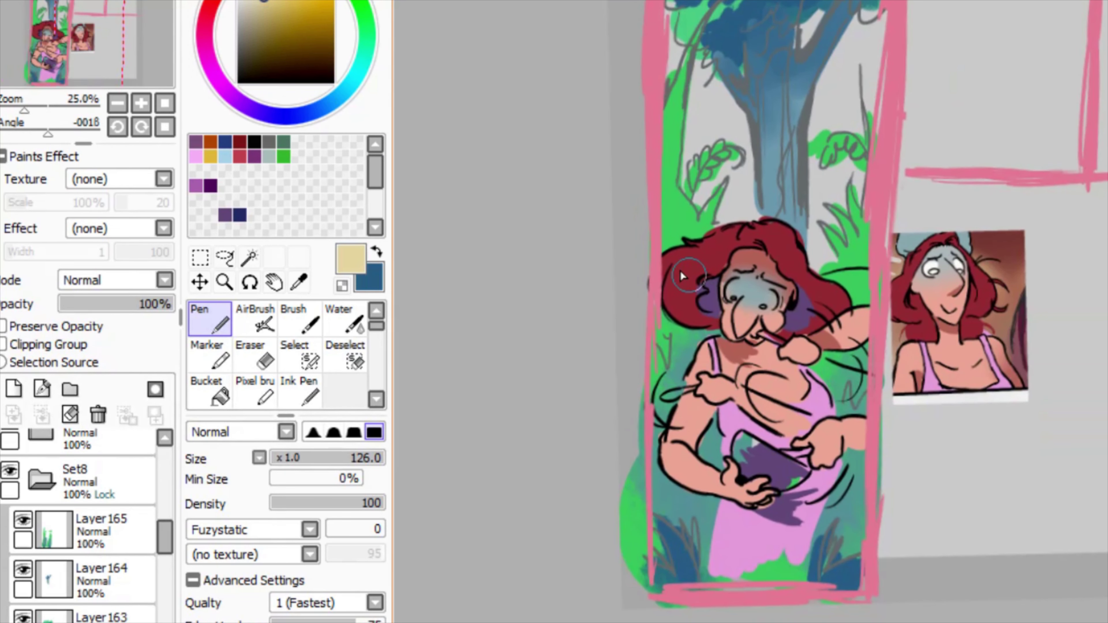
drag(738, 162, 740, 163)
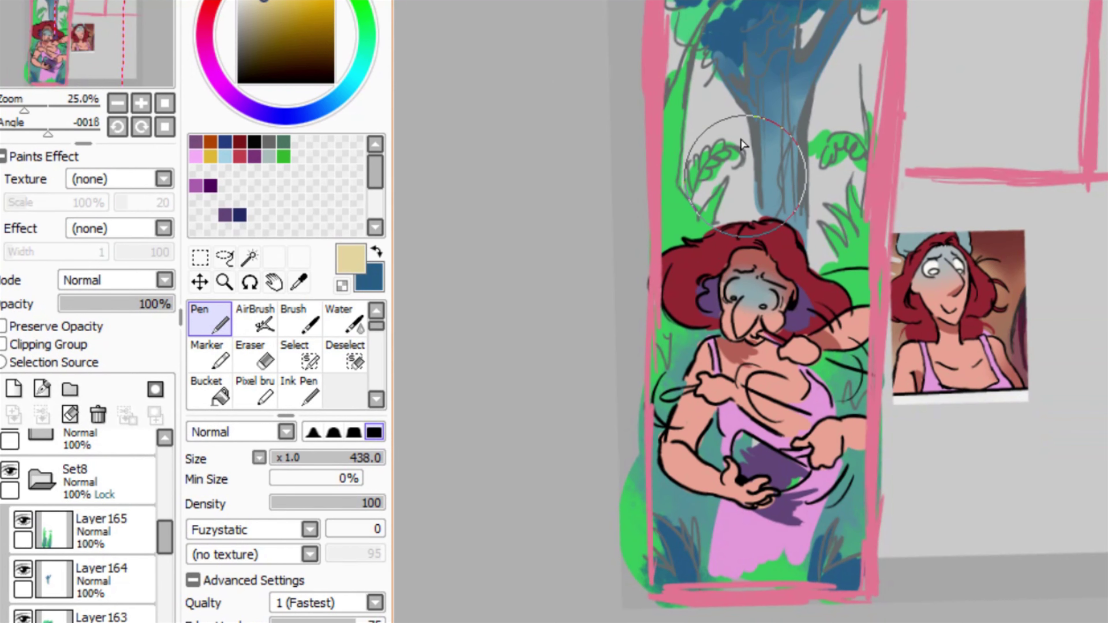
click(131, 484)
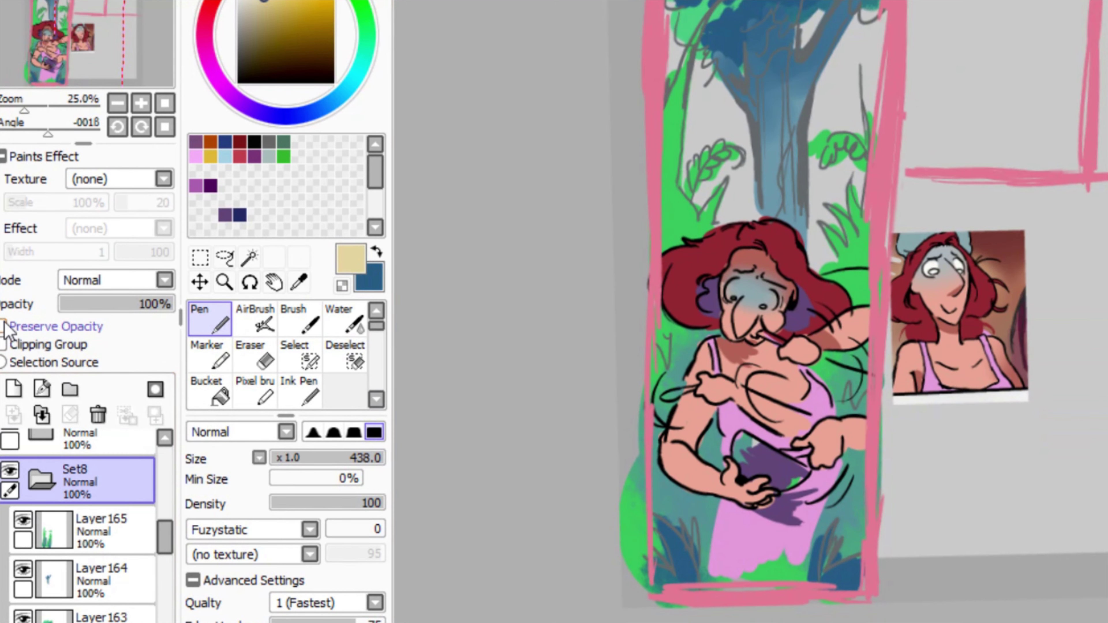
click(109, 622)
mouse_move(742, 197)
mouse_down()
mouse_move(766, 247)
mouse_move(676, 122)
mouse_move(809, 185)
mouse_up()
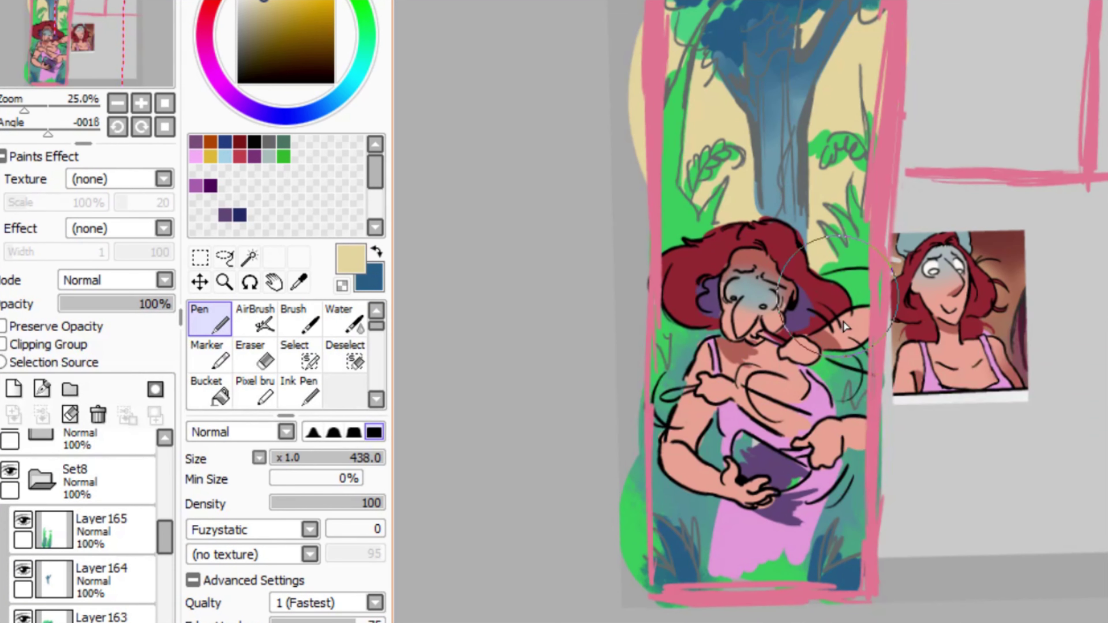
Erase the cream paint spilling outside the panel's left border with the Eraser at size 82
key(e)
drag(643, 187, 696, 187)
drag(636, 184, 628, 27)
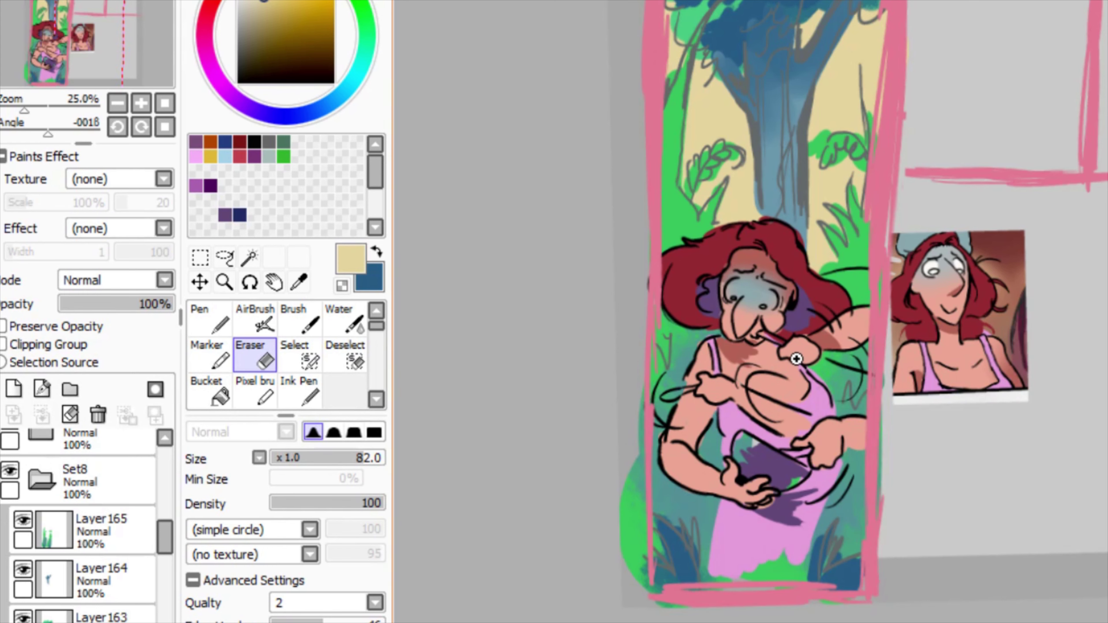
scroll(796, 360, up, 2)
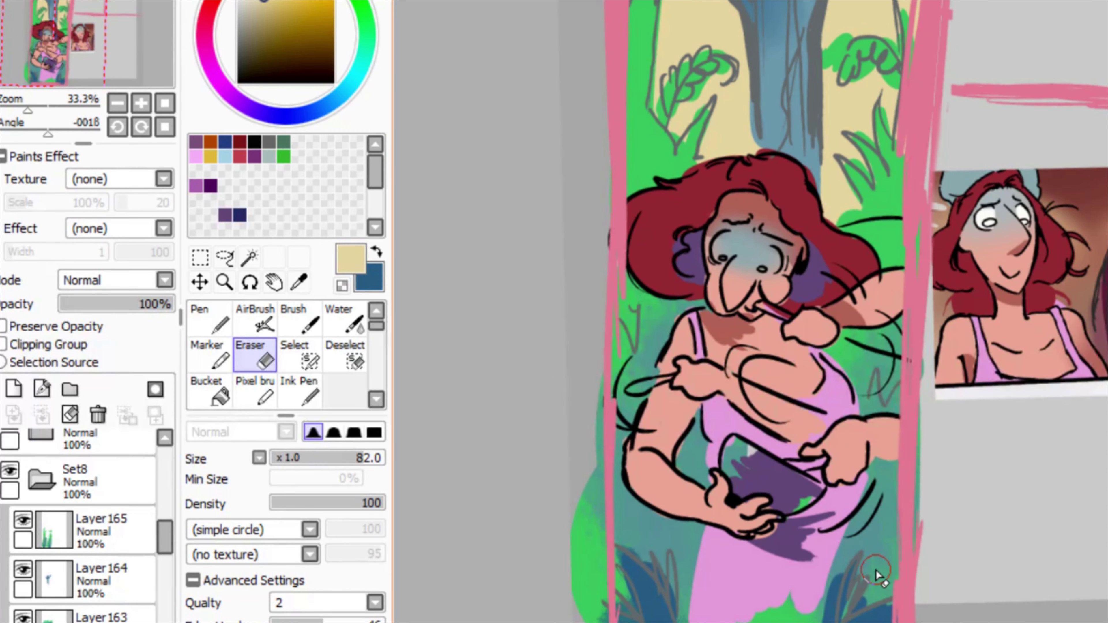